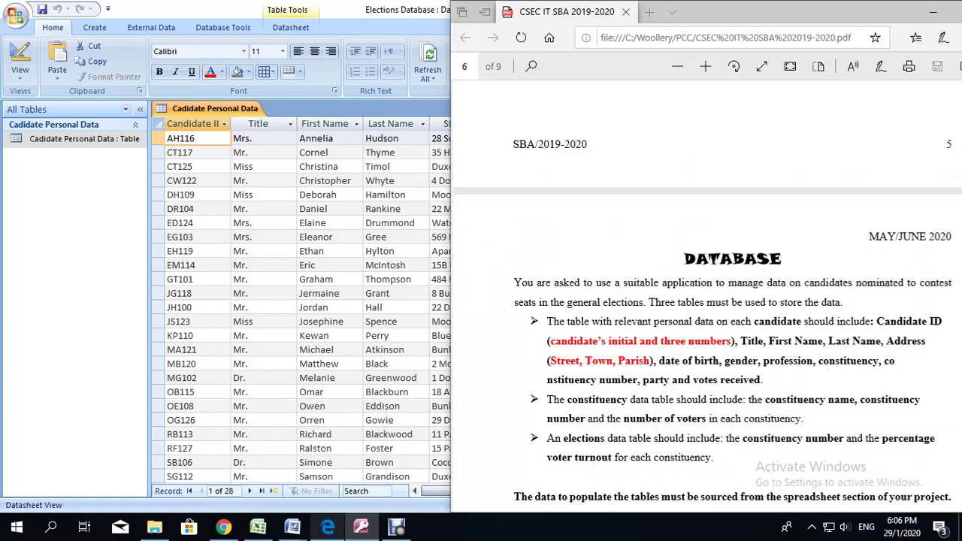
Step: Read the assignment brief's requirements for the constituency and elections data tables in the Edge PDF
click(328, 526)
scroll(706, 301, down, 1)
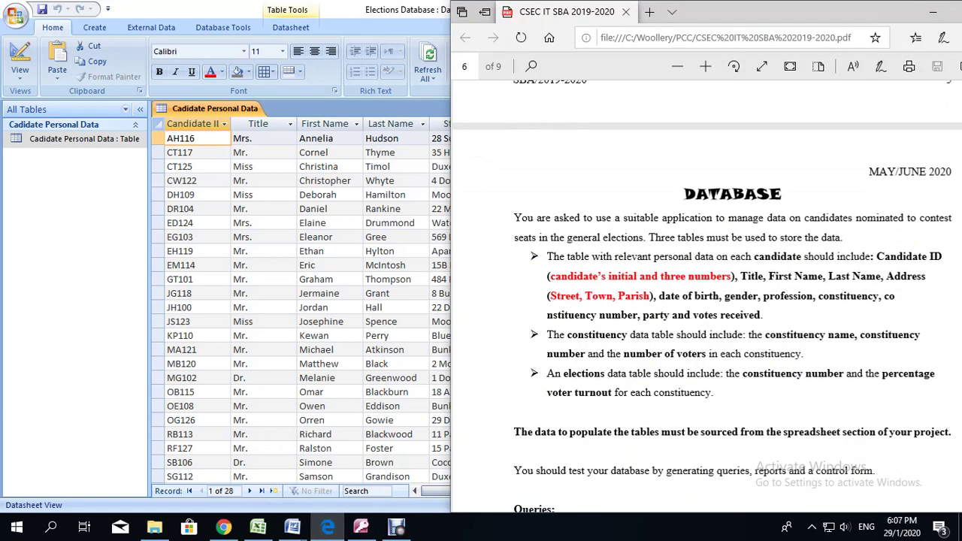
double_click(598, 336)
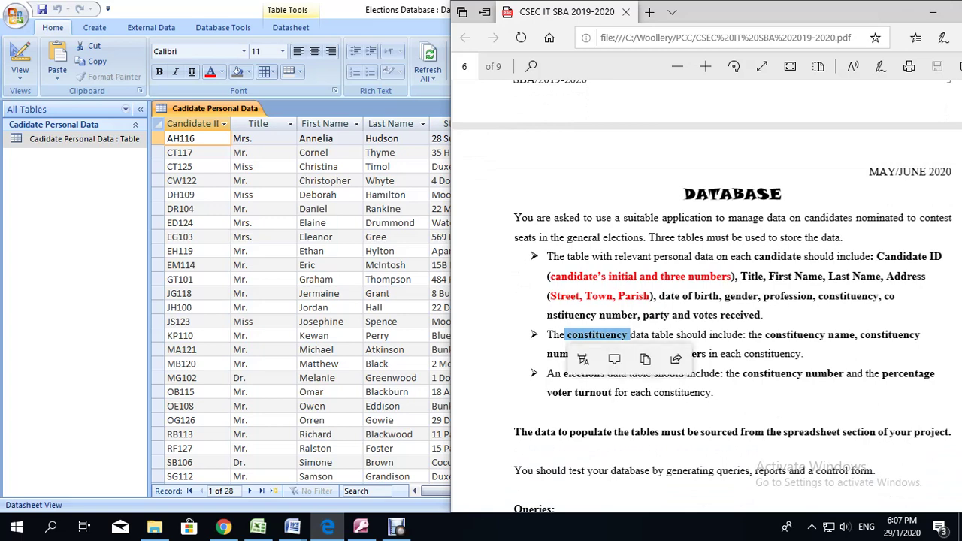
drag(564, 373, 629, 374)
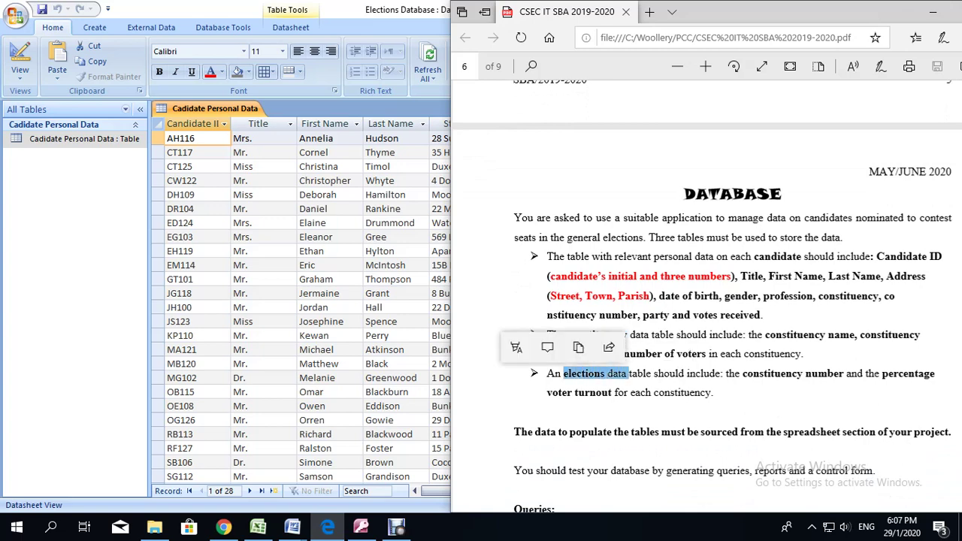
Step: Switch to the Elections.xlsx workbook in Excel, clear the pending copy selection and insert a new worksheet after Cadidate Personal Data
click(258, 529)
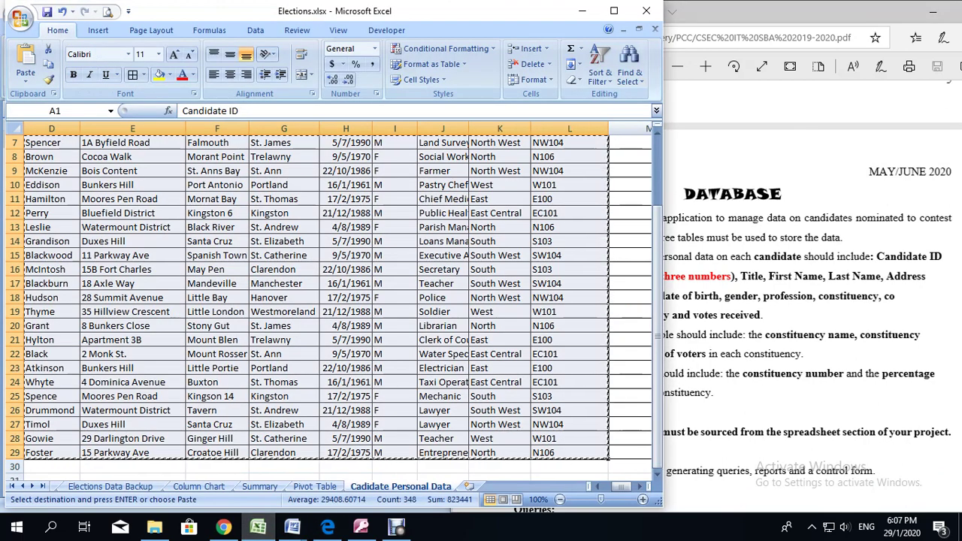
click(569, 185)
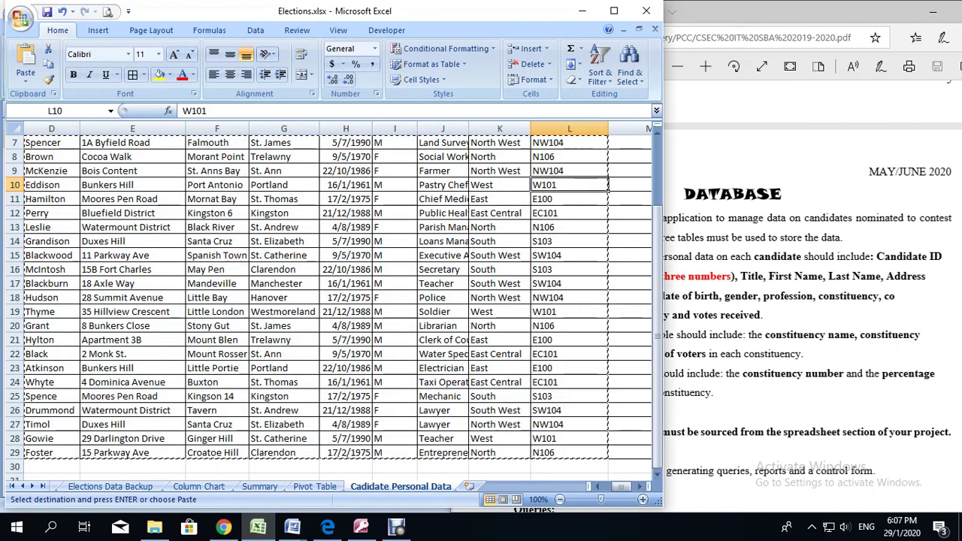
key(Escape)
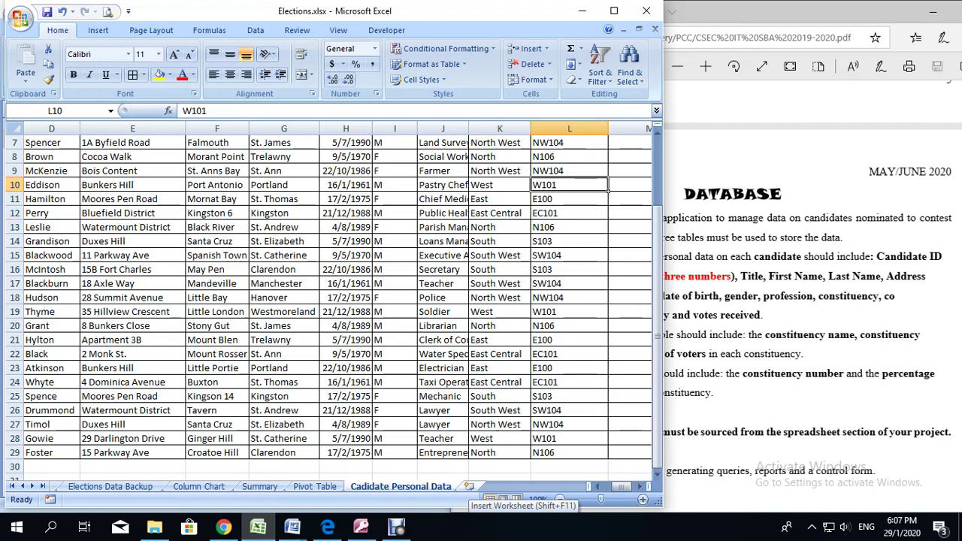
click(468, 486)
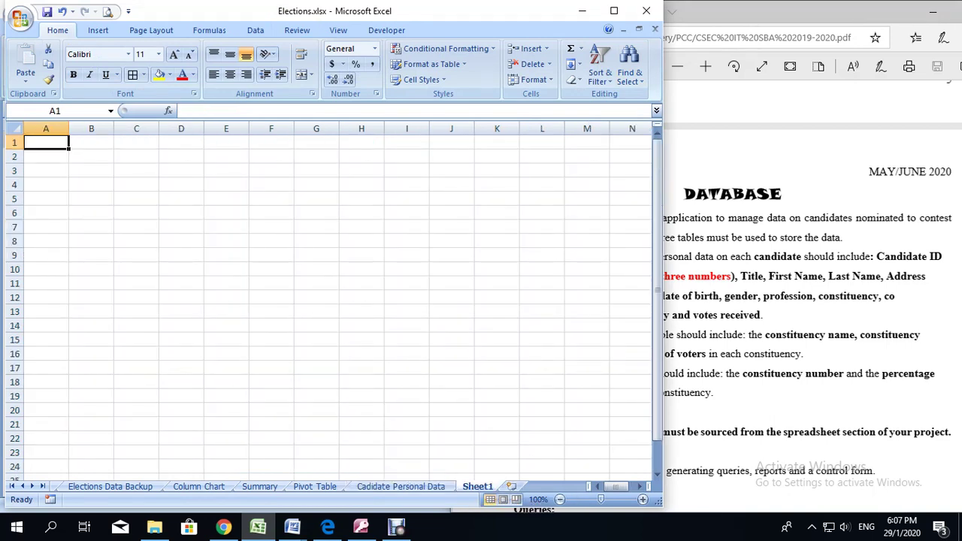
Step: Rename the new worksheet as Constituency Data Table
double_click(477, 487)
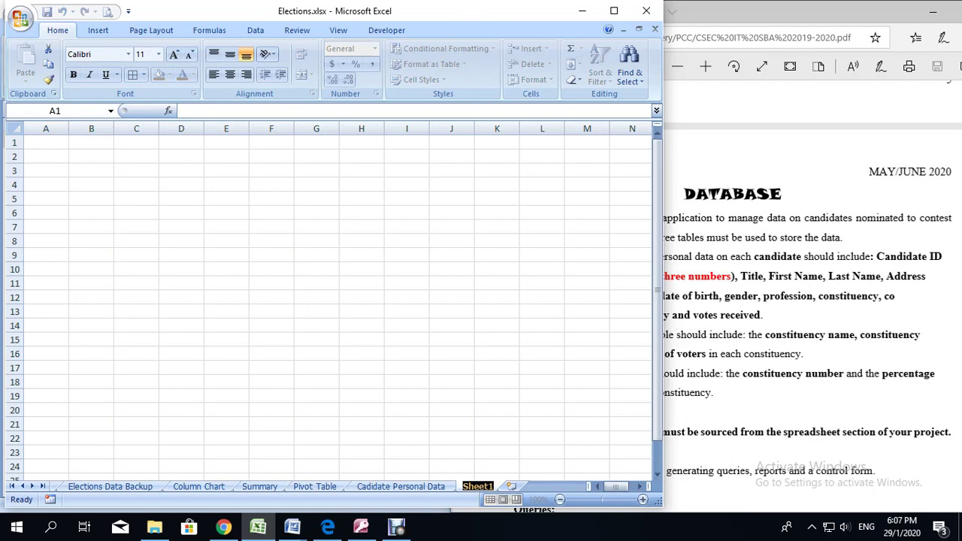
drag(752, 9, 850, 9)
click(680, 347)
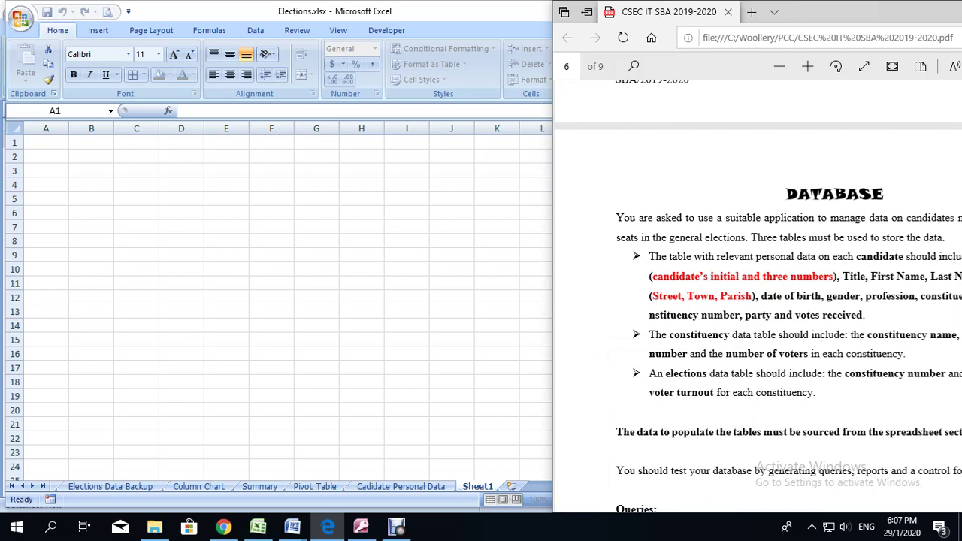
double_click(478, 487)
key(BackSpace)
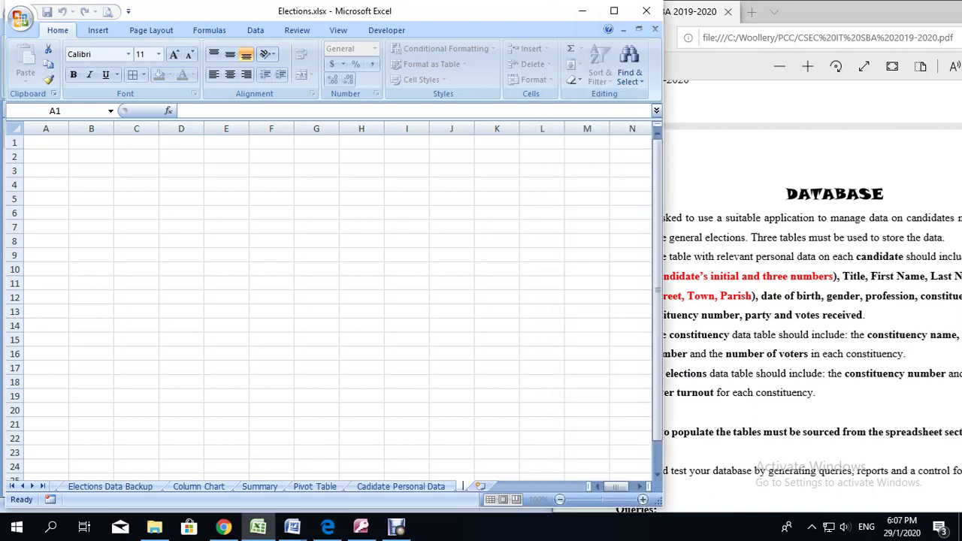
text(Constitue)
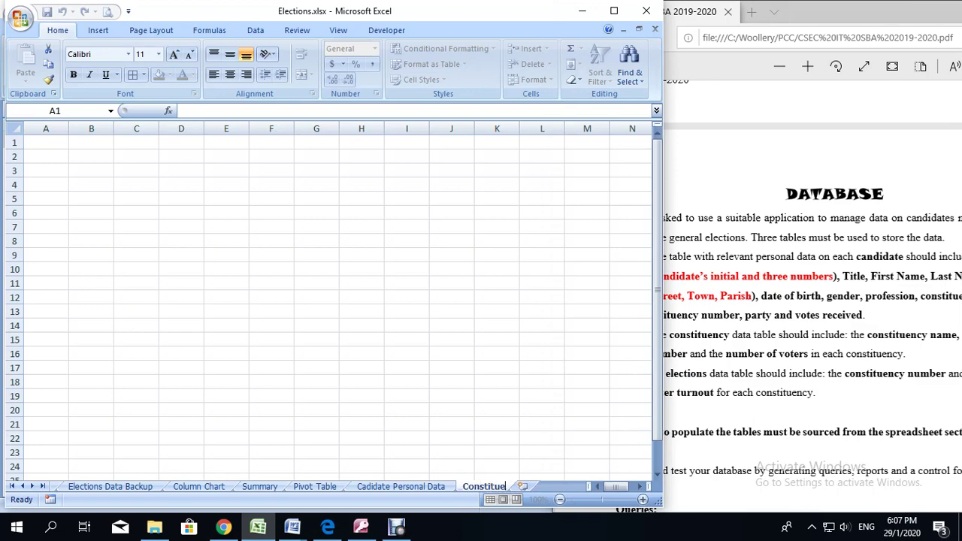
text(ncy Data )
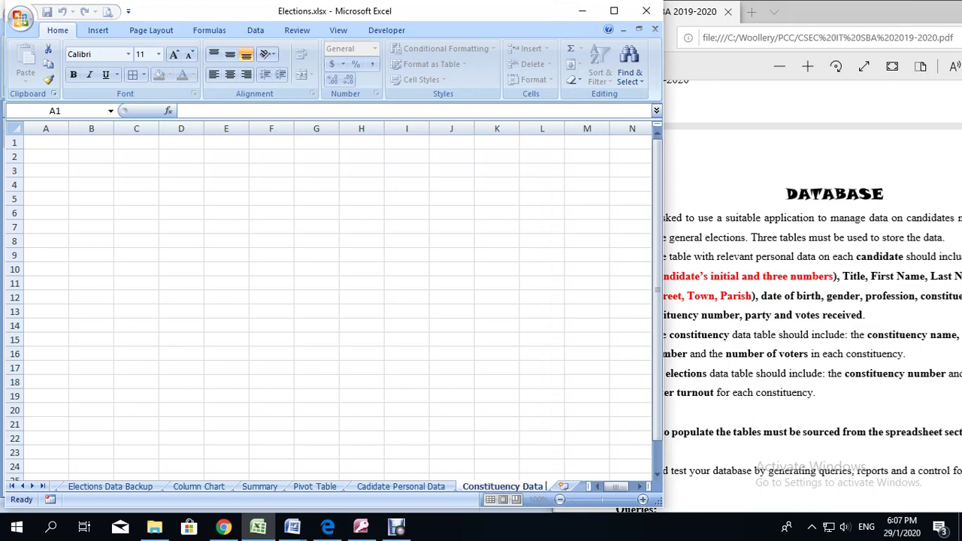
text(Table)
key(Return)
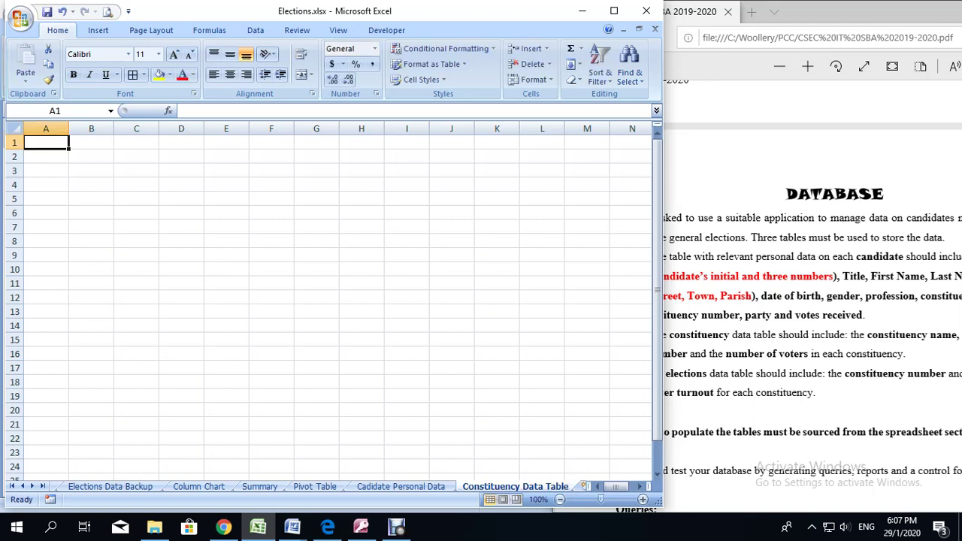
Step: Arrange the workbook and the PDF brief side by side and read the fields required for the constituency table
drag(663, 110, 560, 110)
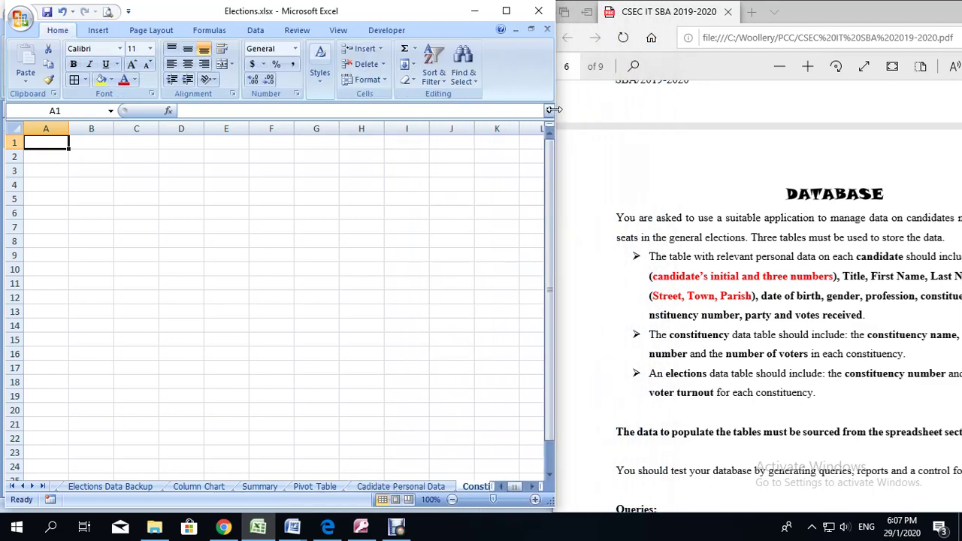
drag(834, 7, 713, 7)
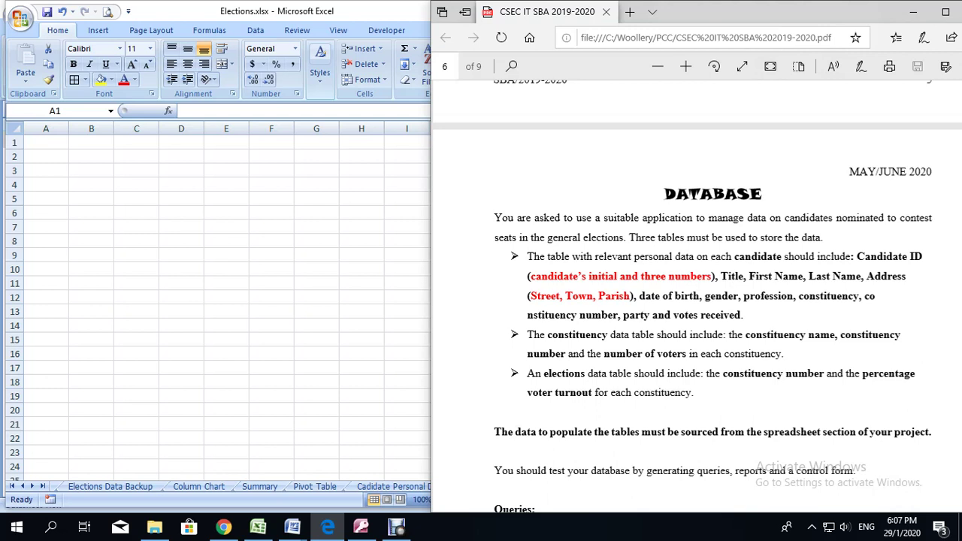
drag(604, 353, 687, 353)
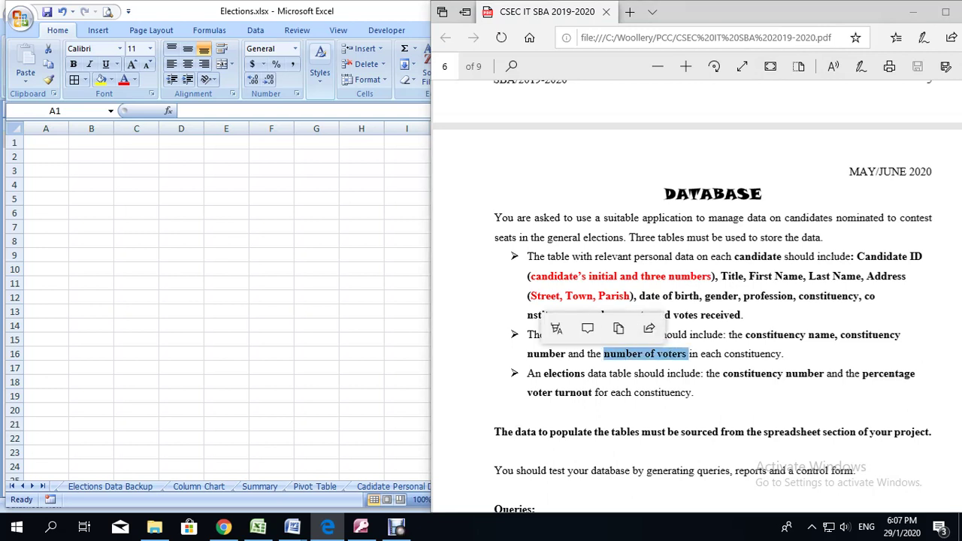
click(46, 143)
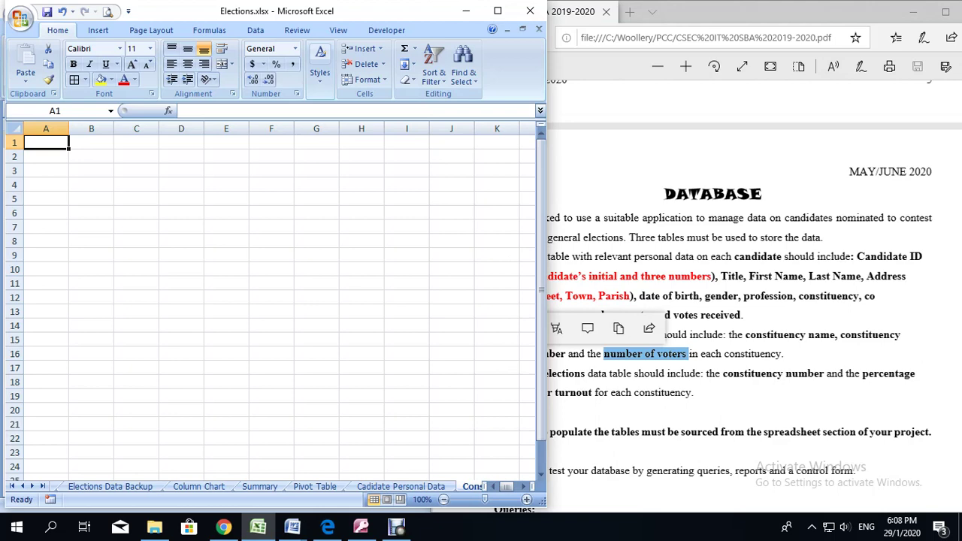
drag(702, 17, 762, 17)
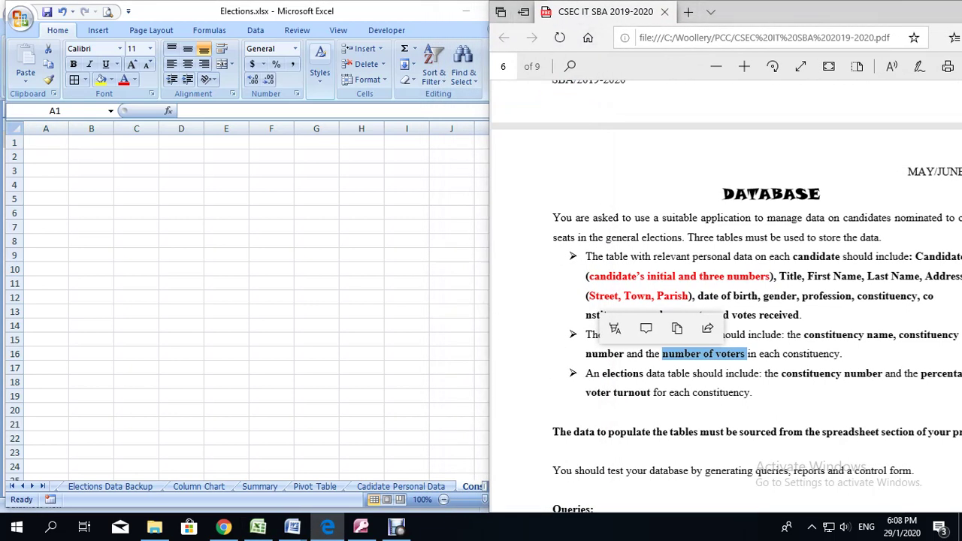
key(alt+Tab)
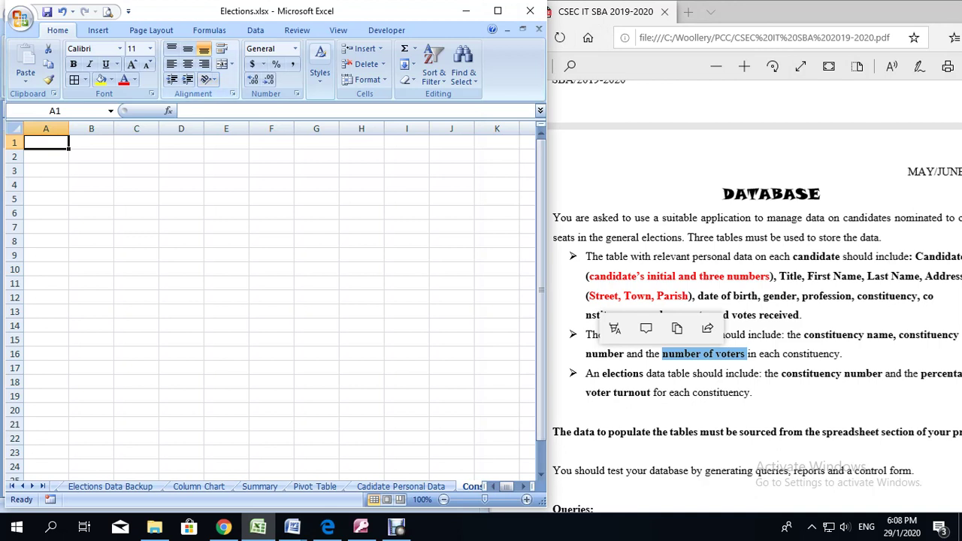
drag(635, 393, 641, 393)
click(617, 345)
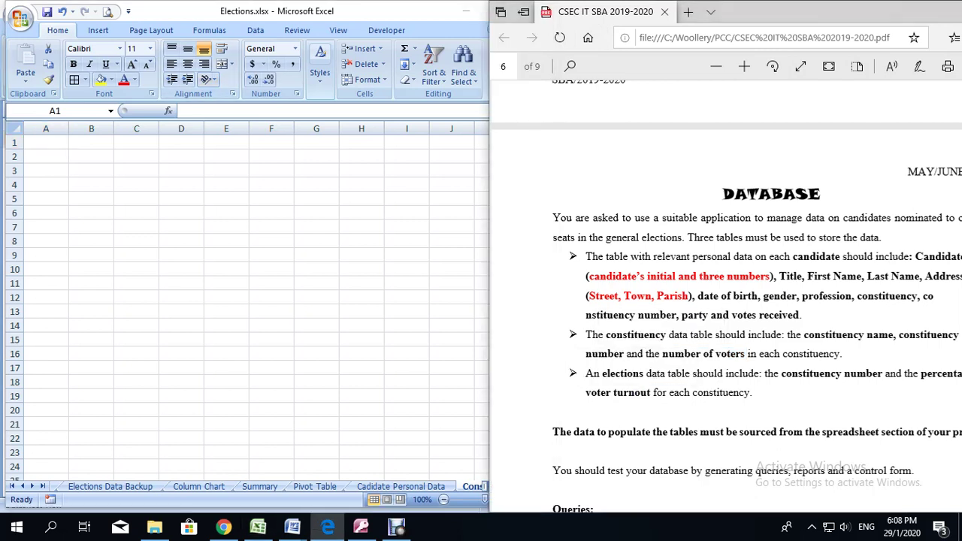
key(alt+Tab)
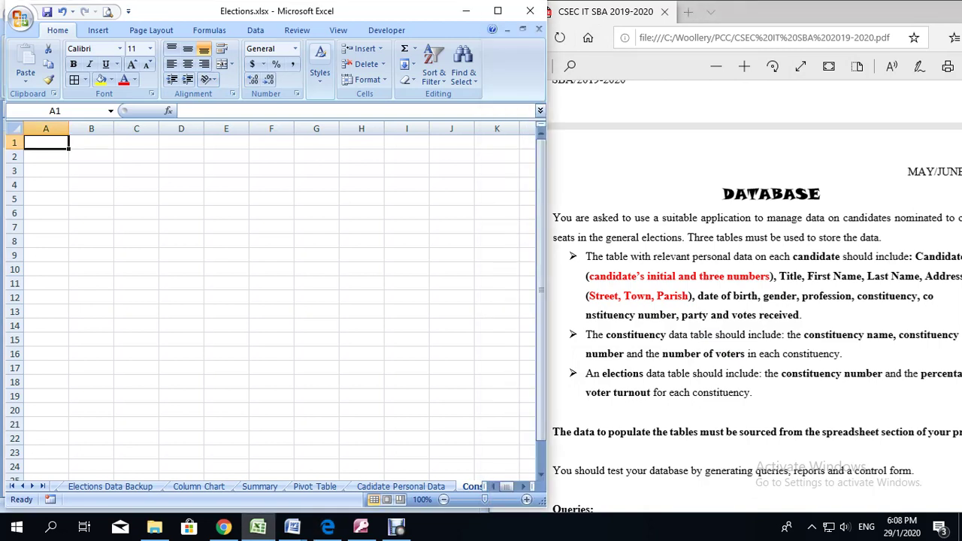
Step: Enter the headings Constituency Name, Constituency No and Number of Voters in cells A1 to C1
text(Const)
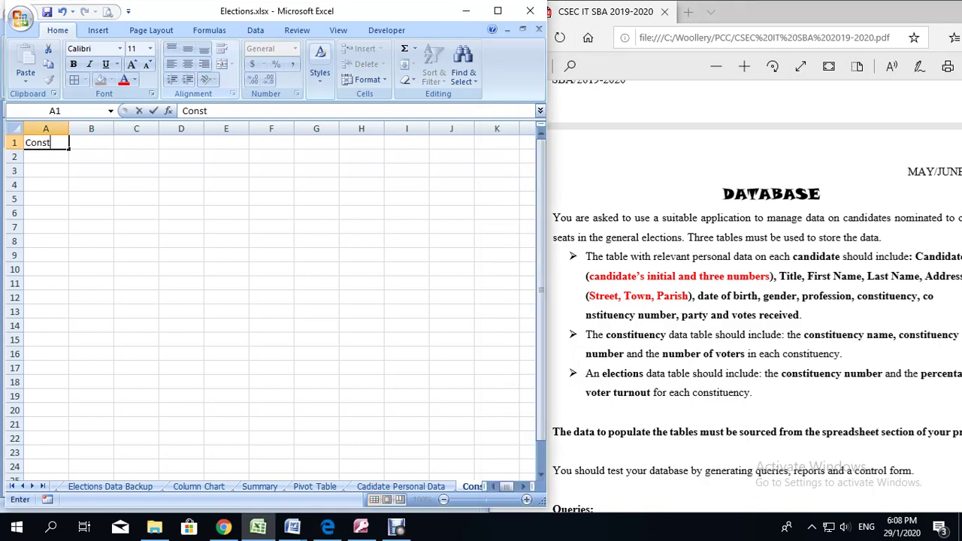
text(ituency Name)
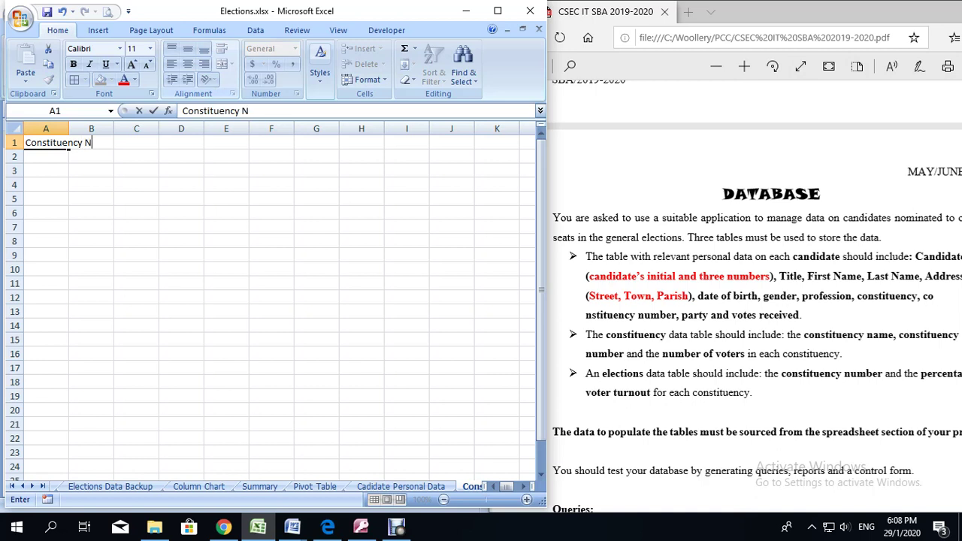
key(Tab)
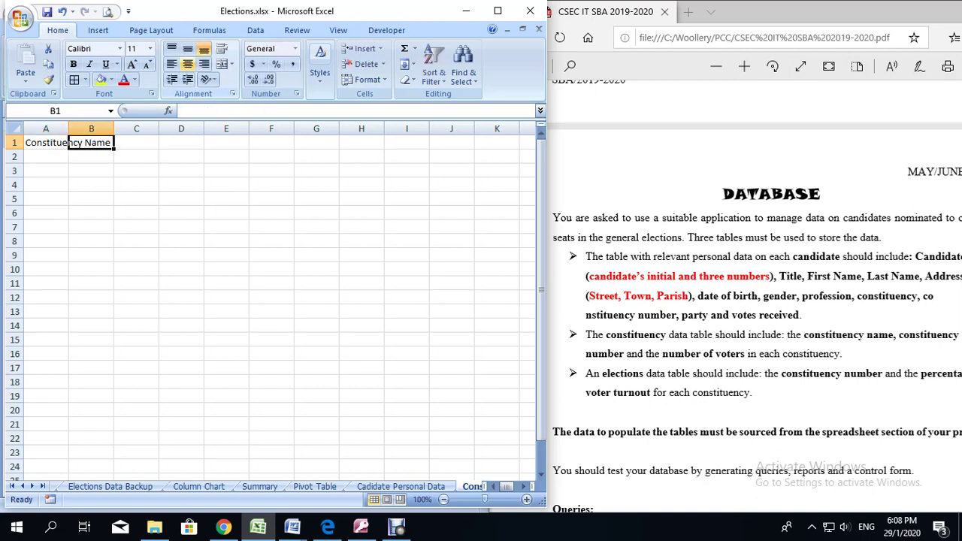
text(Constitu)
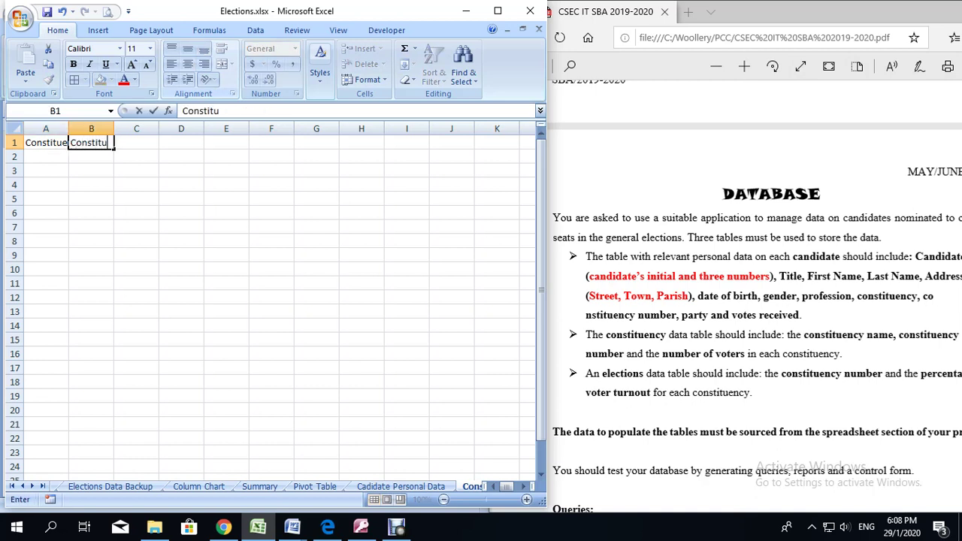
text(ency Num)
key(BackSpace)
key(BackSpace)
text(o)
key(Tab)
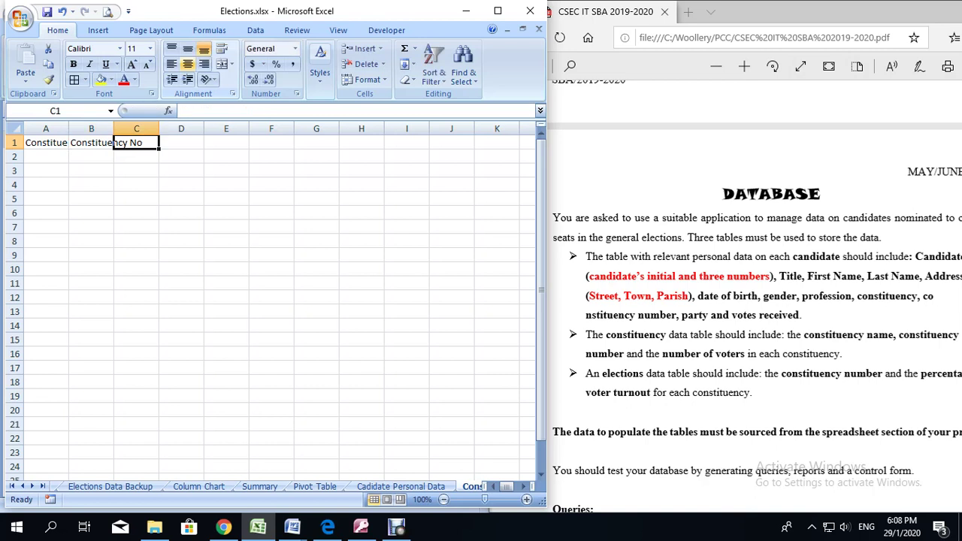
text(C)
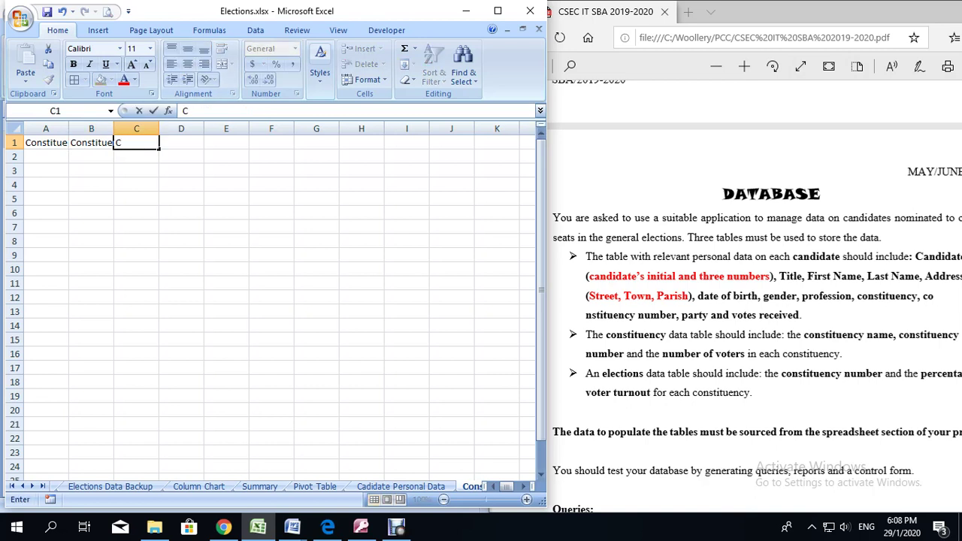
key(BackSpace)
text(Number of Voters)
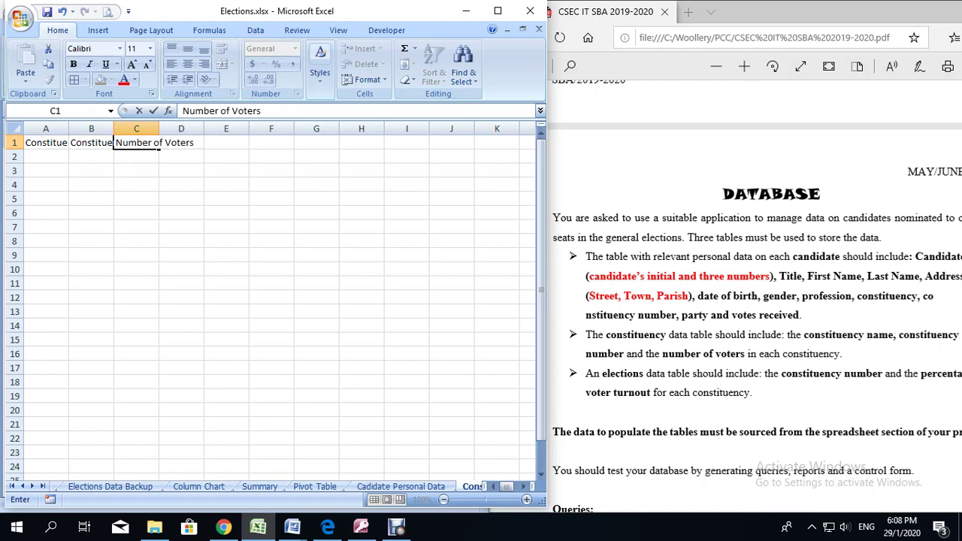
key(Return)
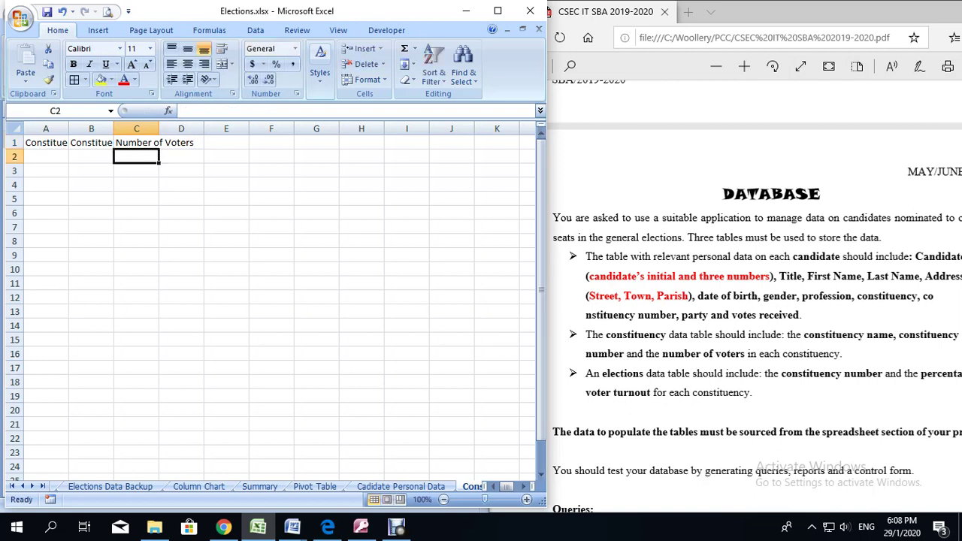
Step: AutoFit columns A, B and C to the width of their headings
click(46, 156)
double_click(70, 129)
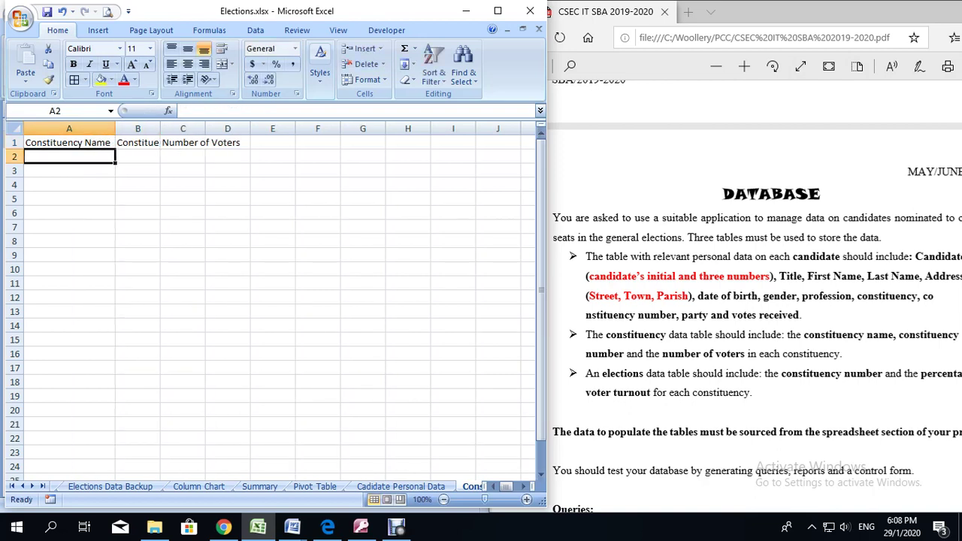
double_click(161, 129)
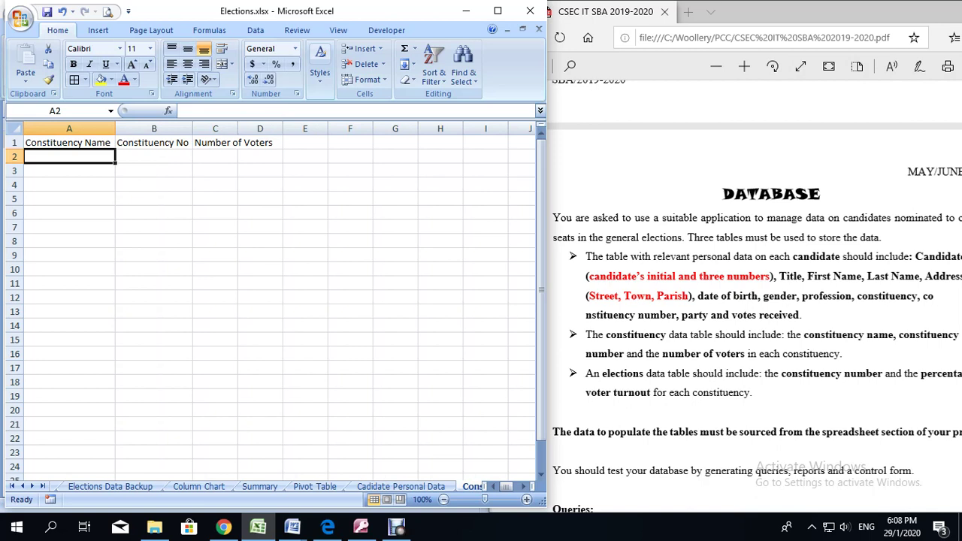
double_click(238, 128)
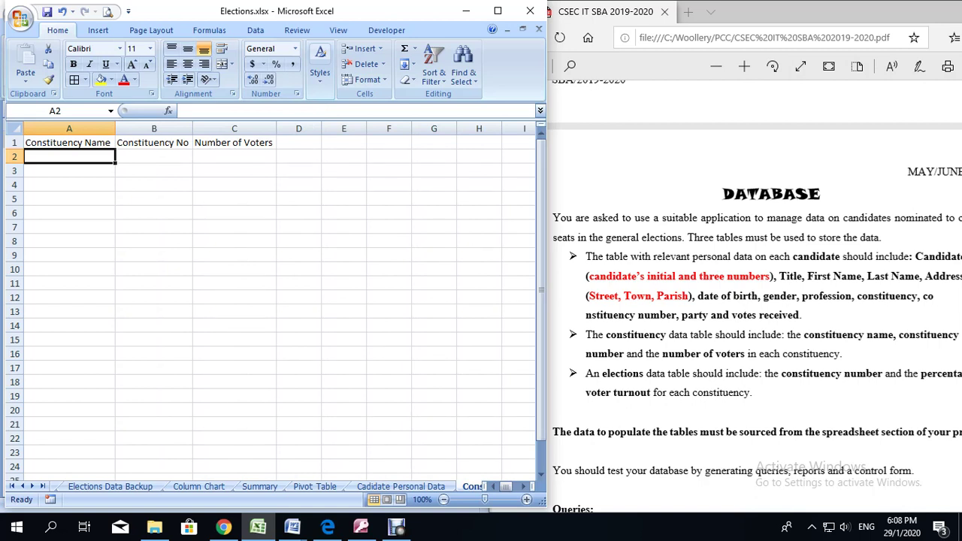
Step: Copy the seven constituency names in cells A10 to A16 of the KEY Sheet worksheet
click(17, 487)
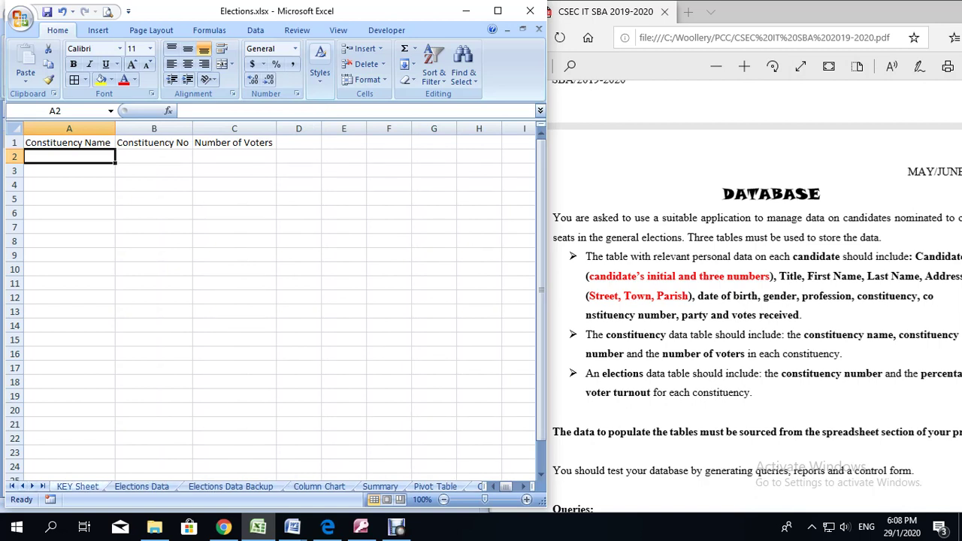
click(77, 486)
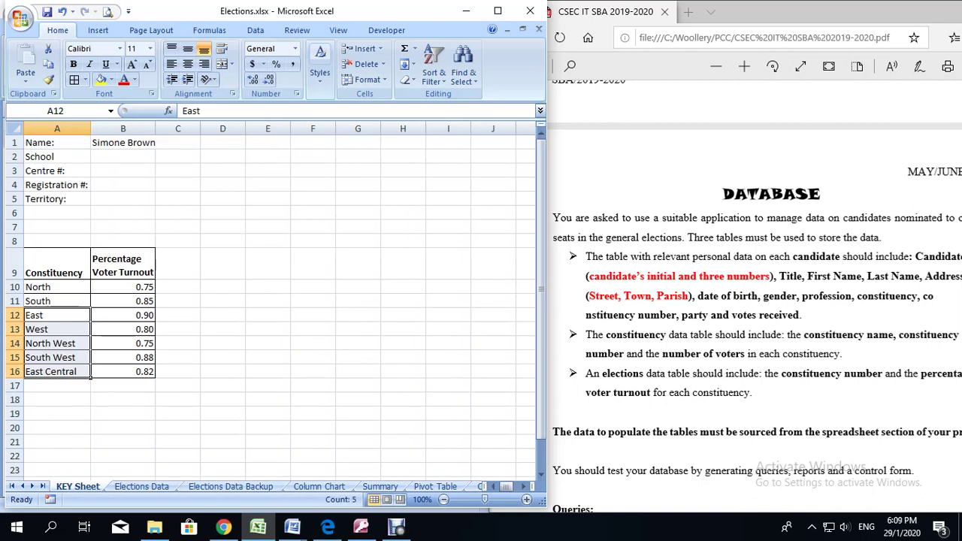
drag(57, 287, 56, 372)
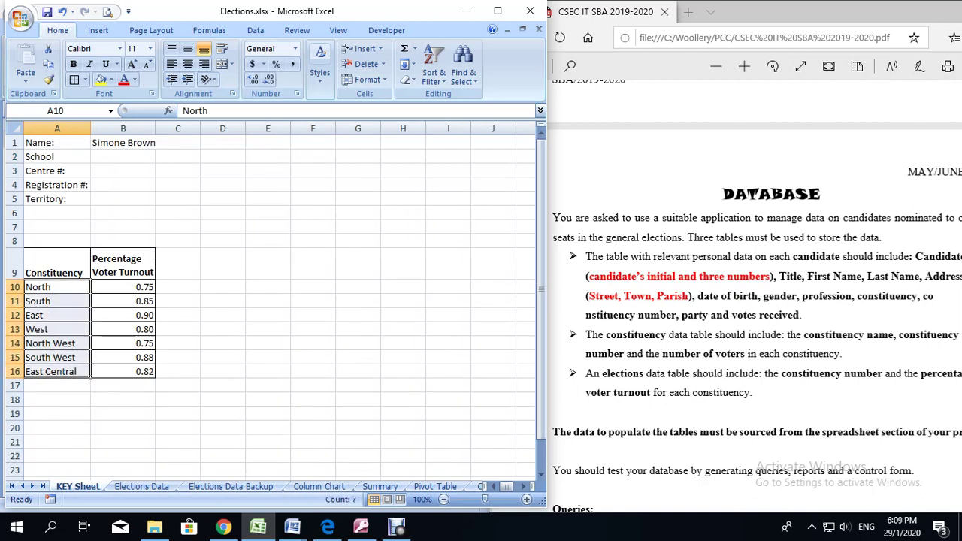
right_click(57, 372)
click(72, 169)
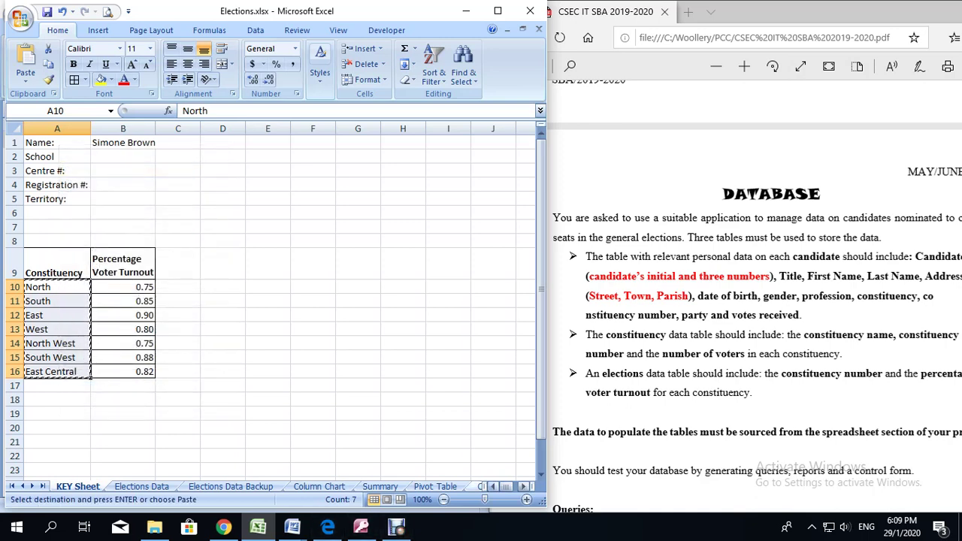
Step: Paste the copied constituency names into the Constituency Data Table worksheet starting at cell A2
click(524, 487)
click(524, 487)
scroll(278, 301, left, 2)
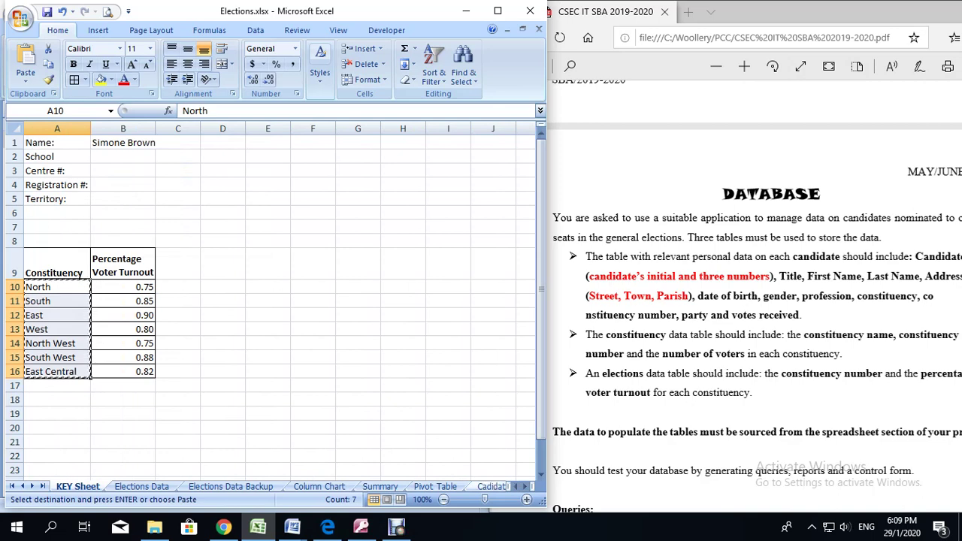
click(482, 486)
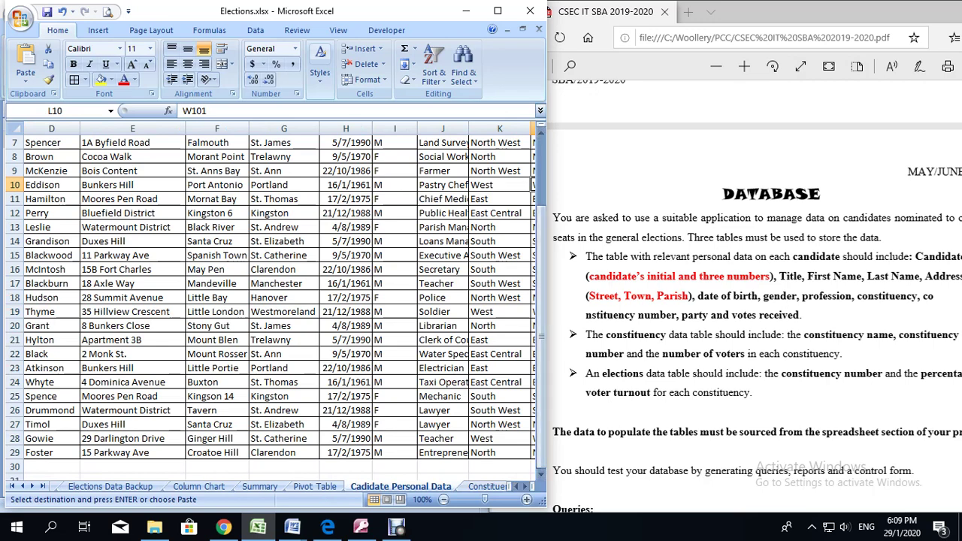
click(33, 486)
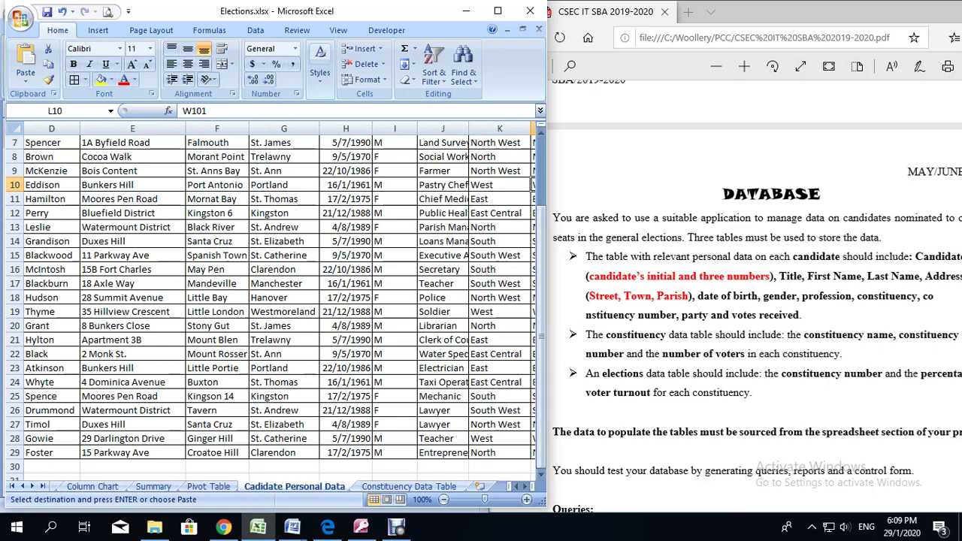
click(409, 486)
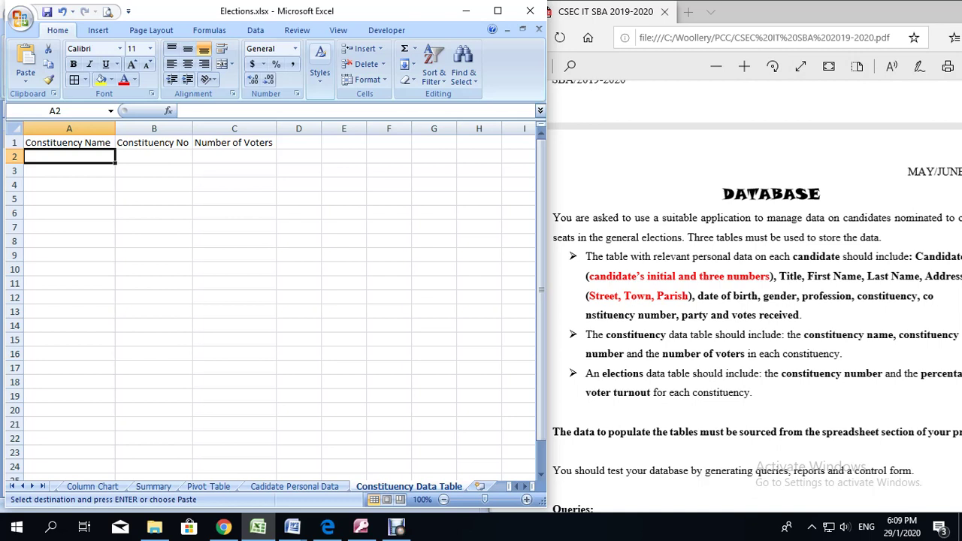
right_click(60, 157)
click(97, 200)
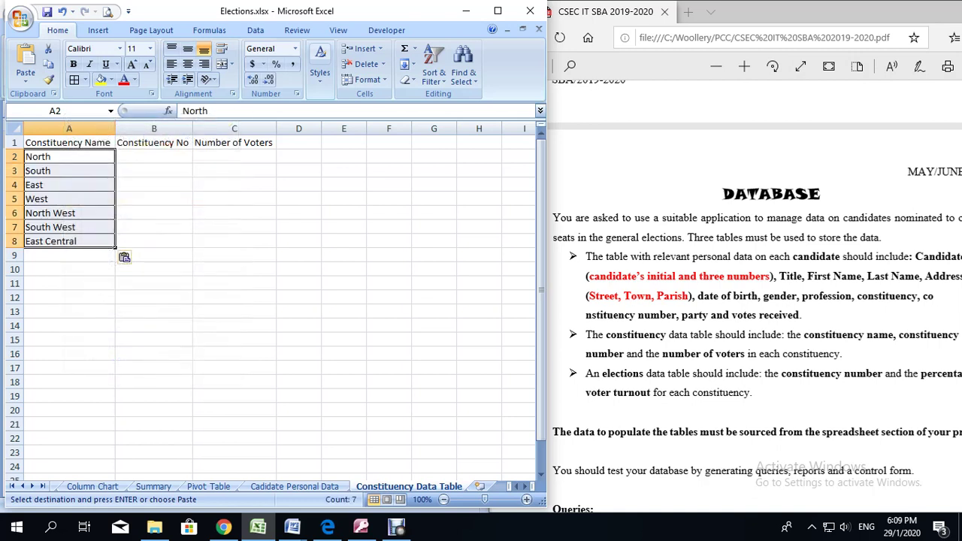
Step: Enter the constituency numbers N100, S101, E102 and W103 in cells B2 to B5 for North, South, East and West
click(154, 156)
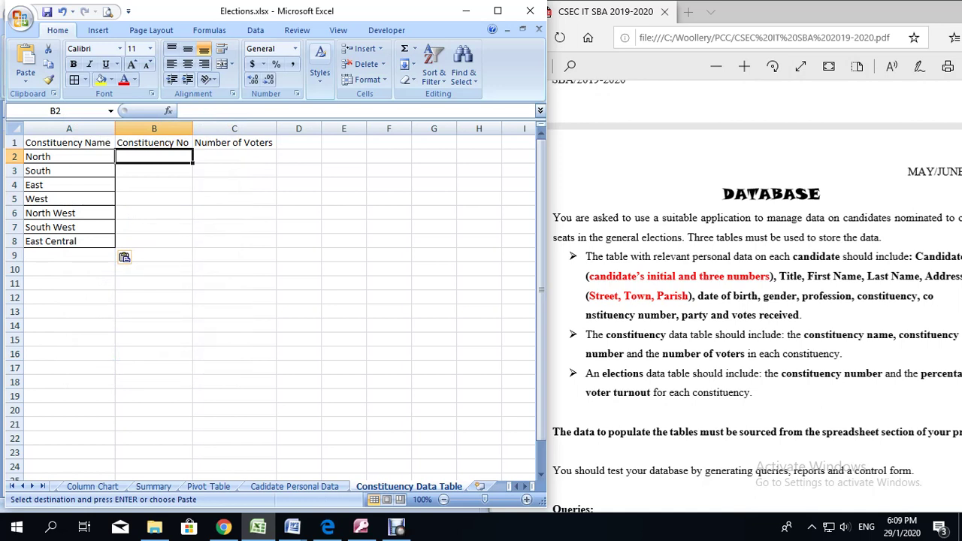
text(N)
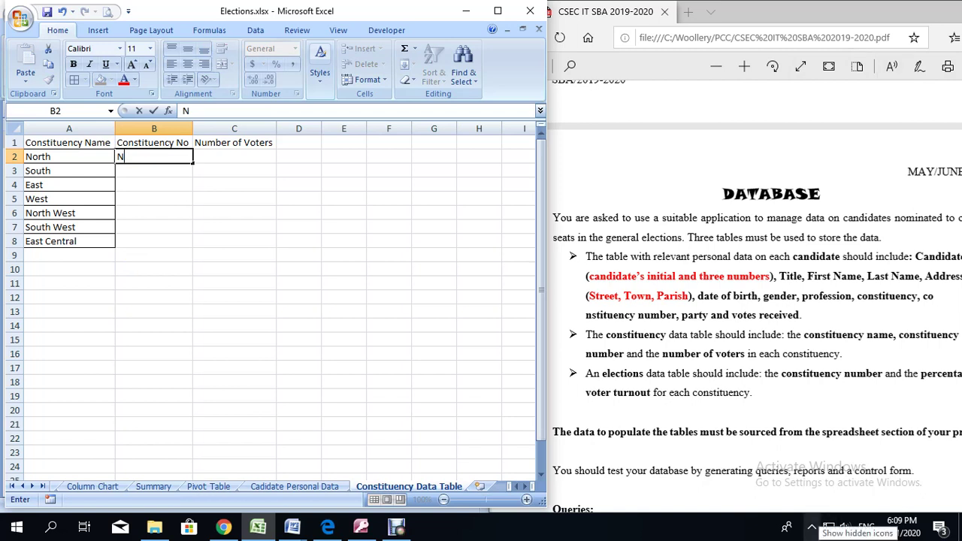
text(100)
key(Return)
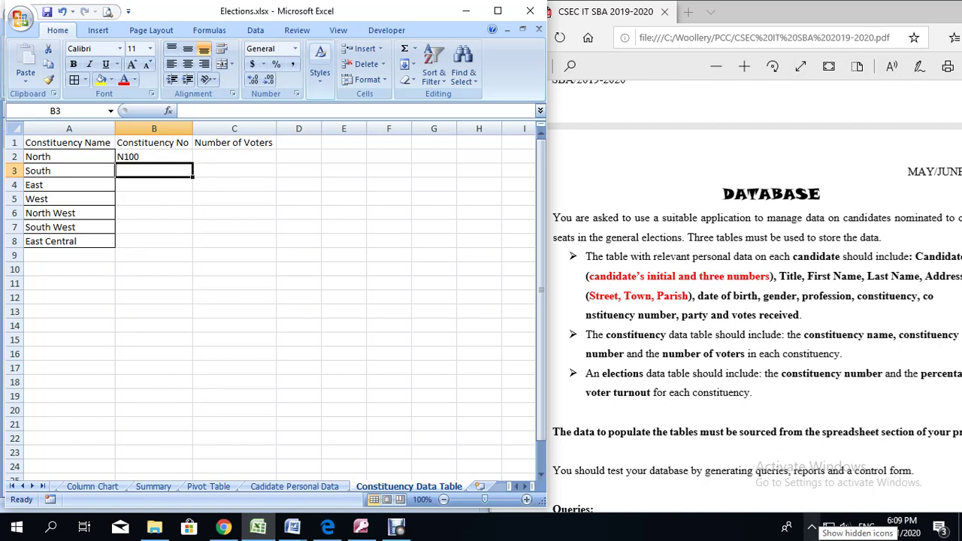
text(S101)
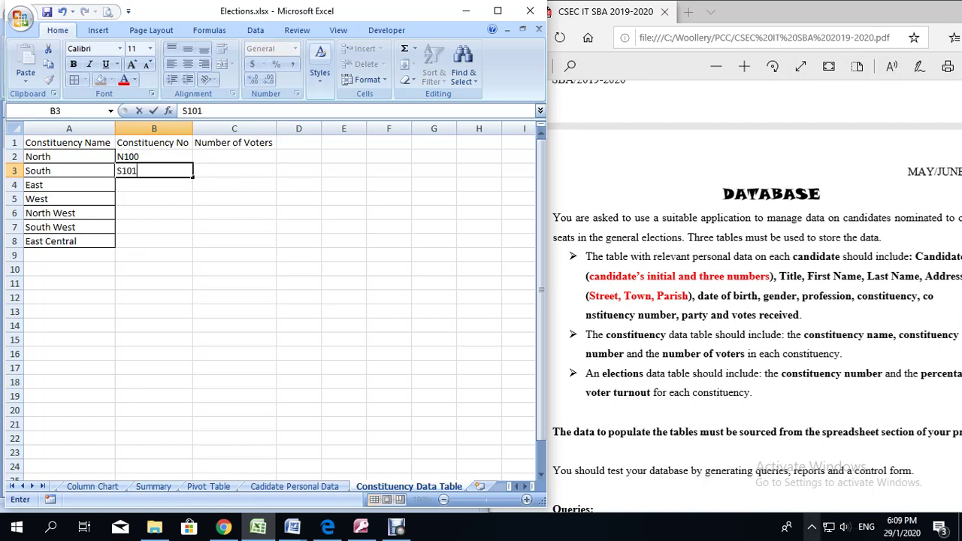
key(Return)
text(E102)
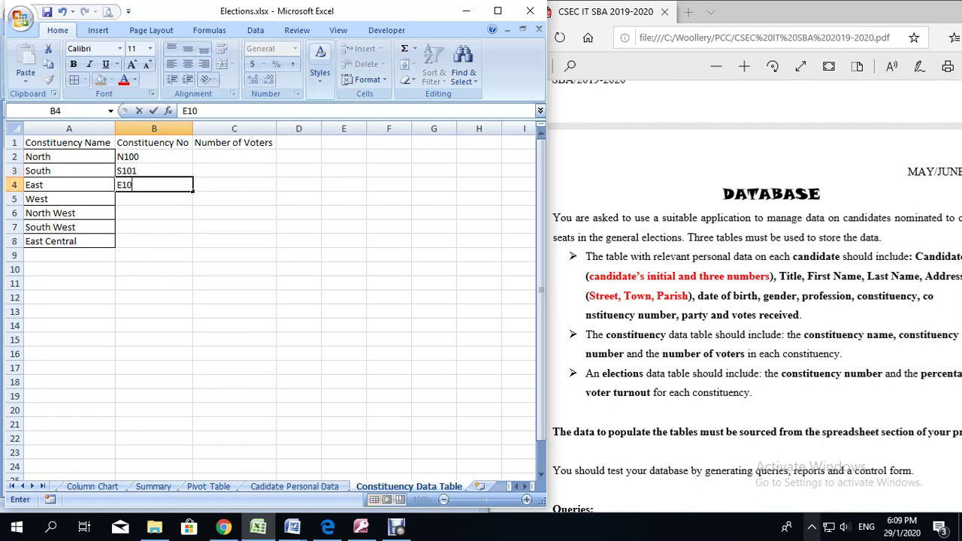
key(Return)
text(W103)
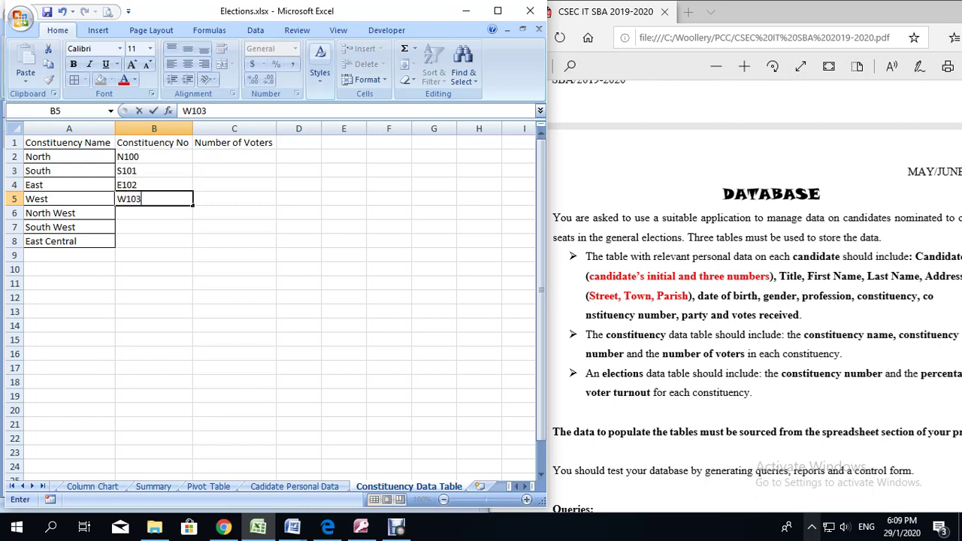
key(Return)
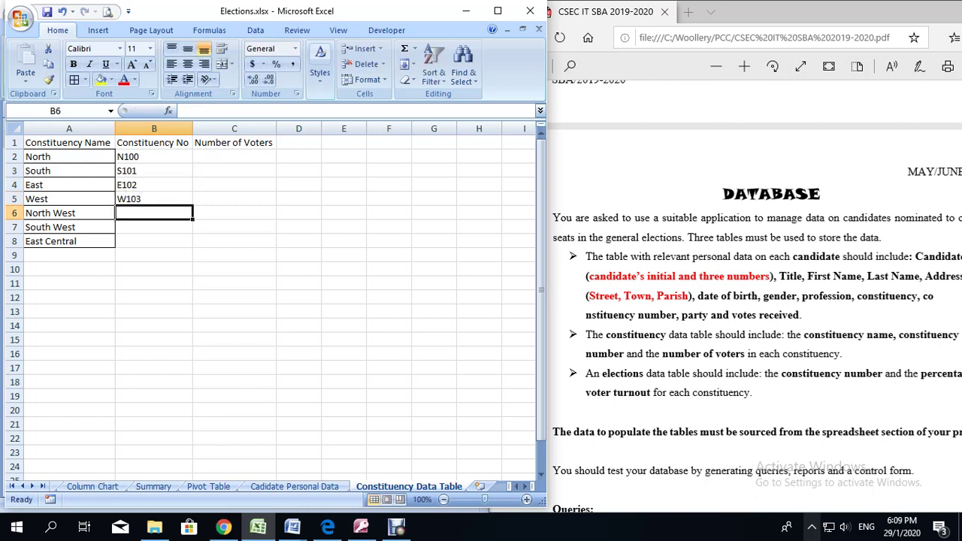
Step: Enter the constituency numbers NW104, SW105 and EC106 in cells B6 to B8 for North West, South West and East Central
text(NW104)
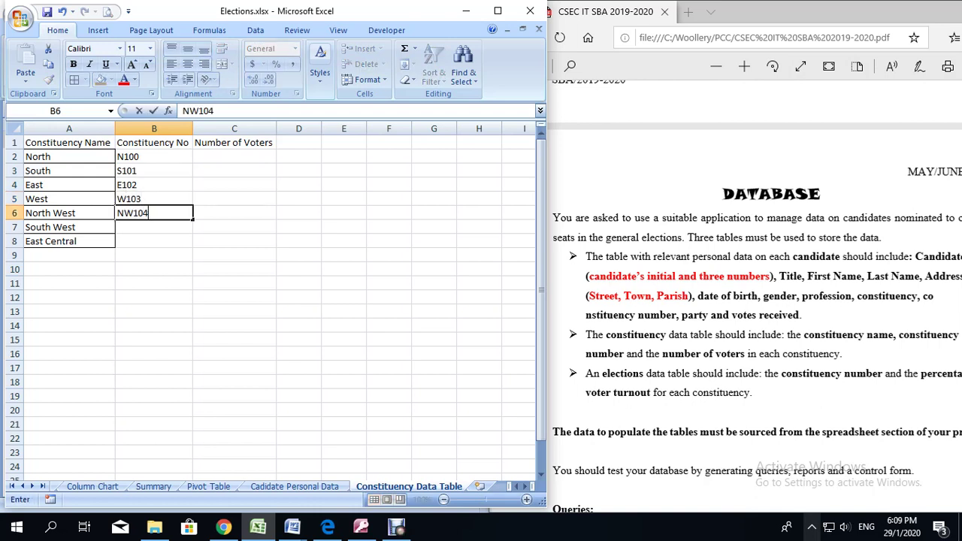
key(Return)
text(SW105)
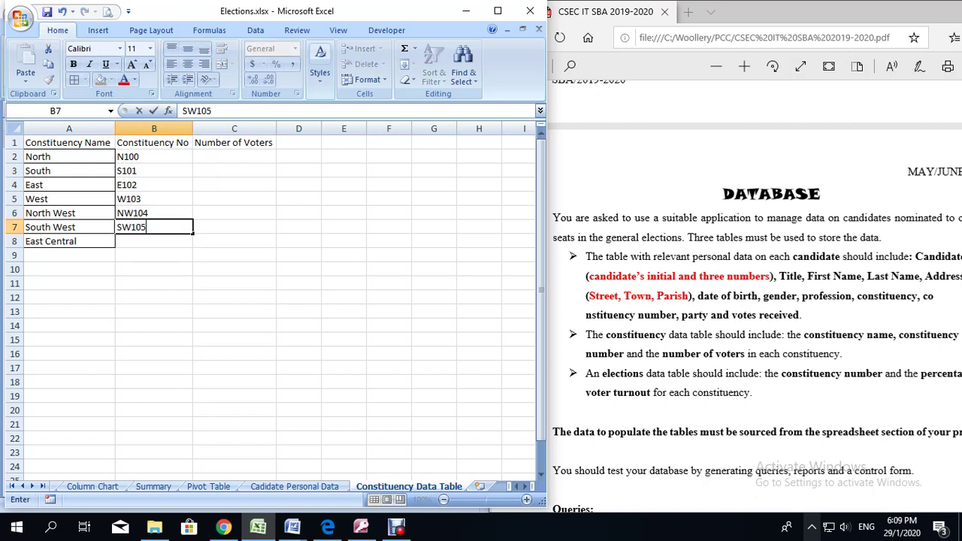
key(Return)
text(E)
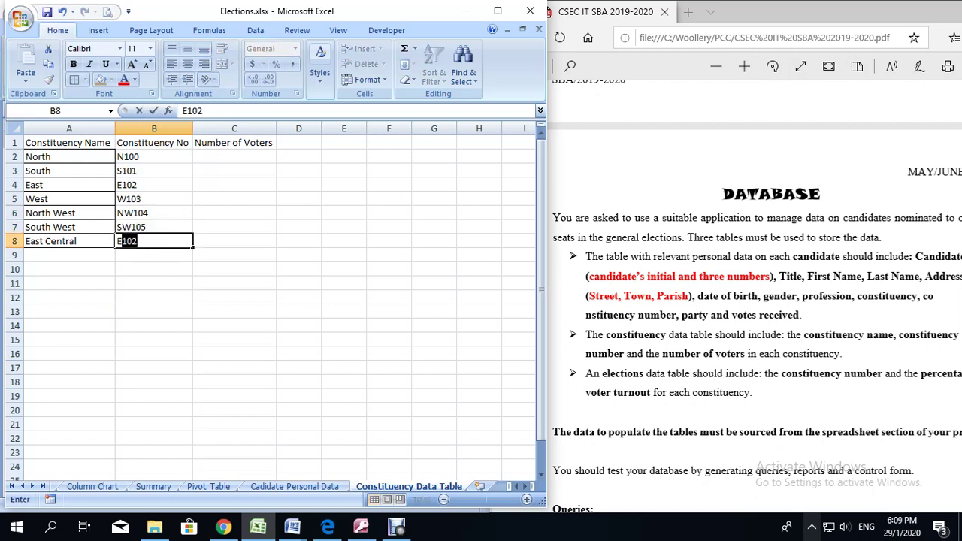
text(C106)
click(234, 156)
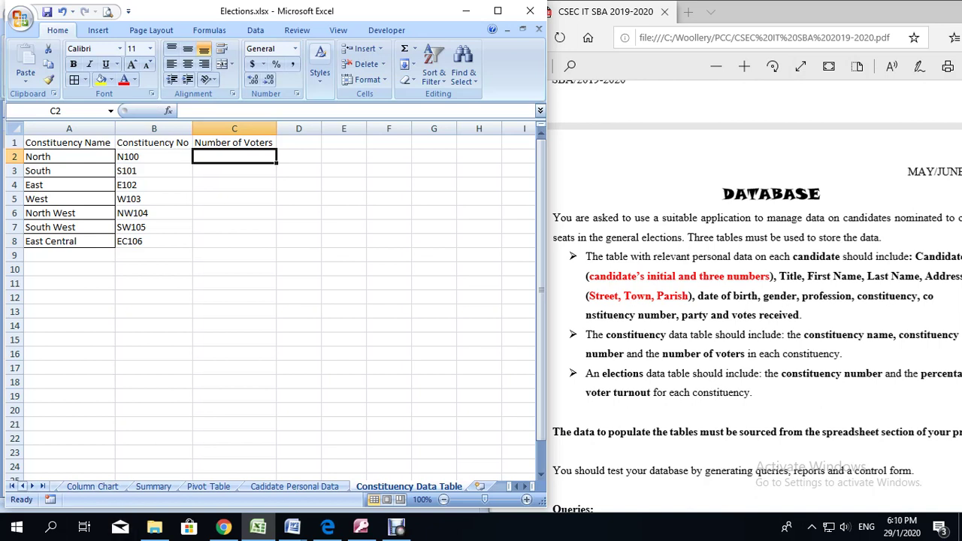
Step: Check the number of voters per constituency on the Elections Data Backup sheet and return to the Constituency Data Table
click(23, 486)
click(23, 487)
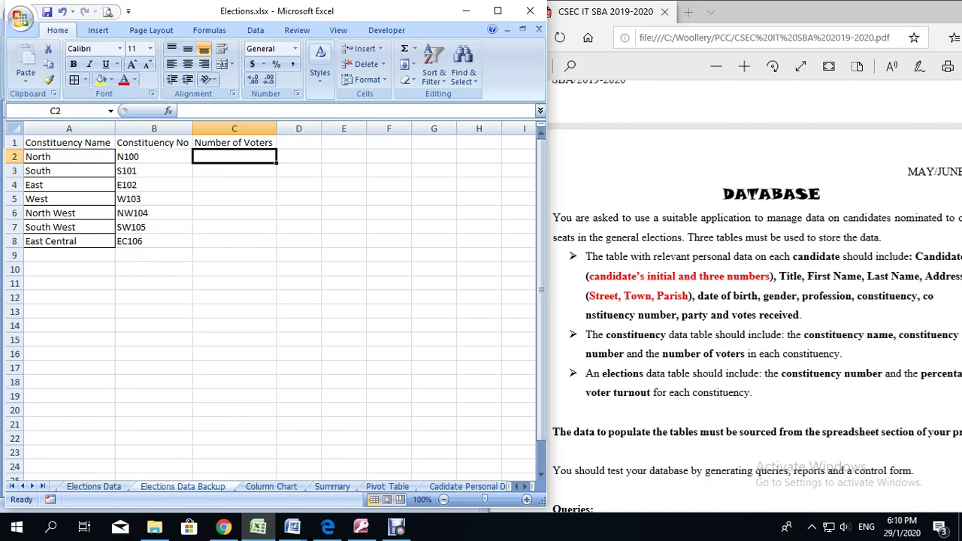
click(182, 487)
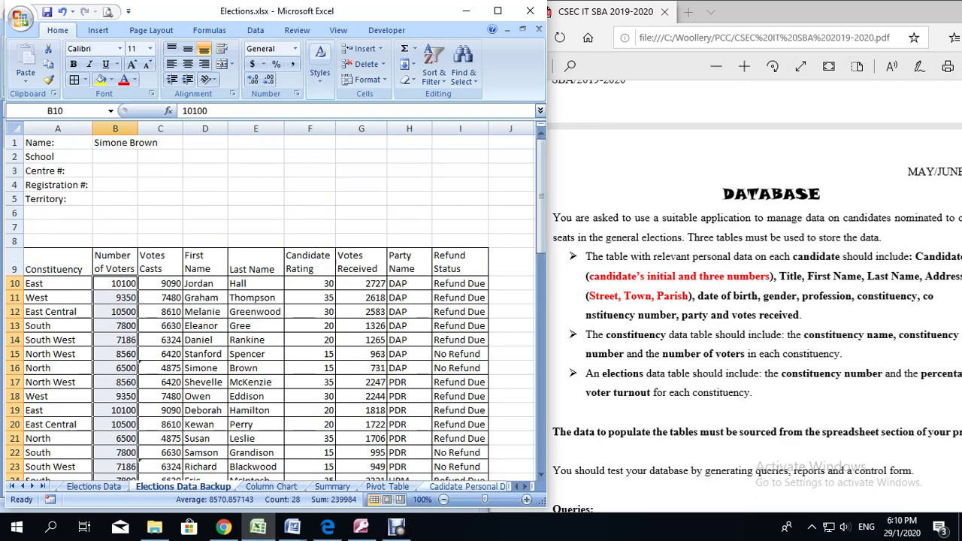
click(32, 487)
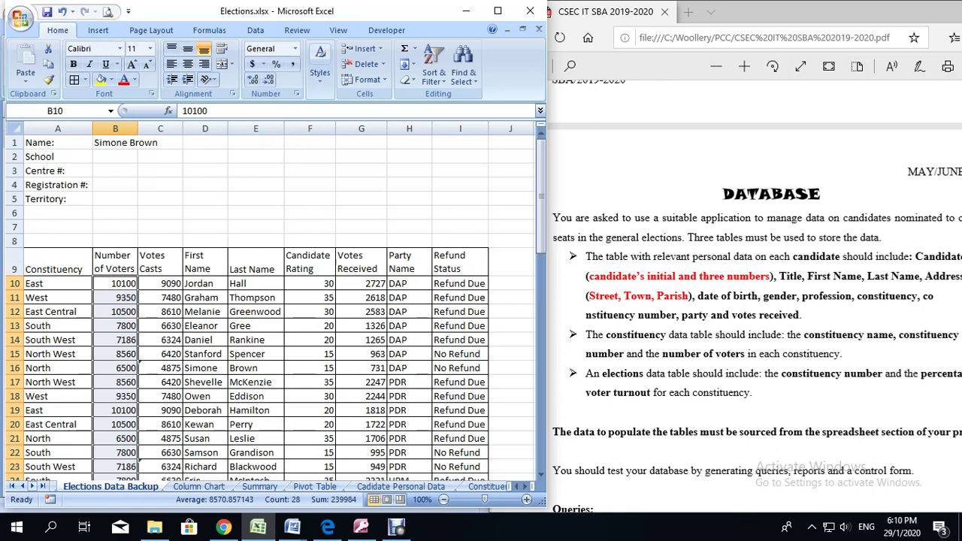
click(33, 487)
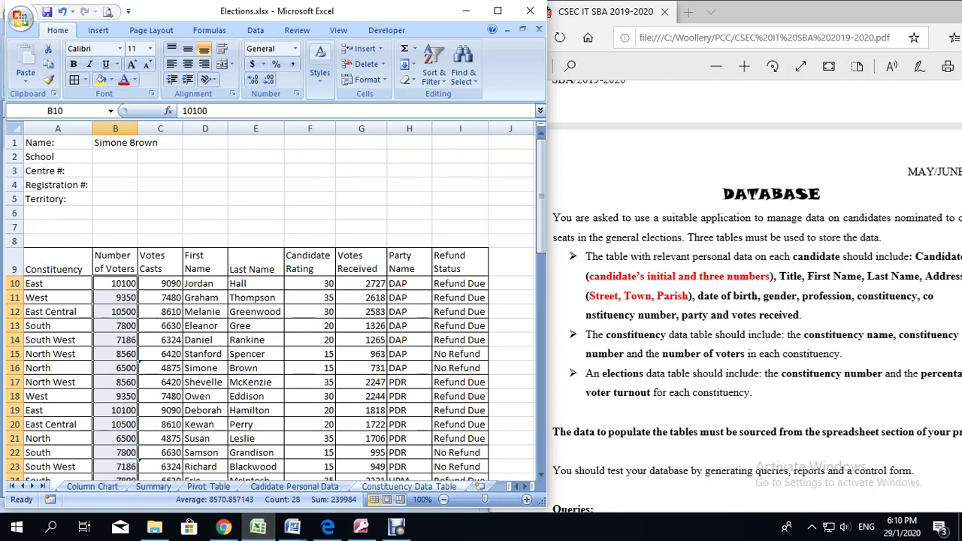
click(409, 487)
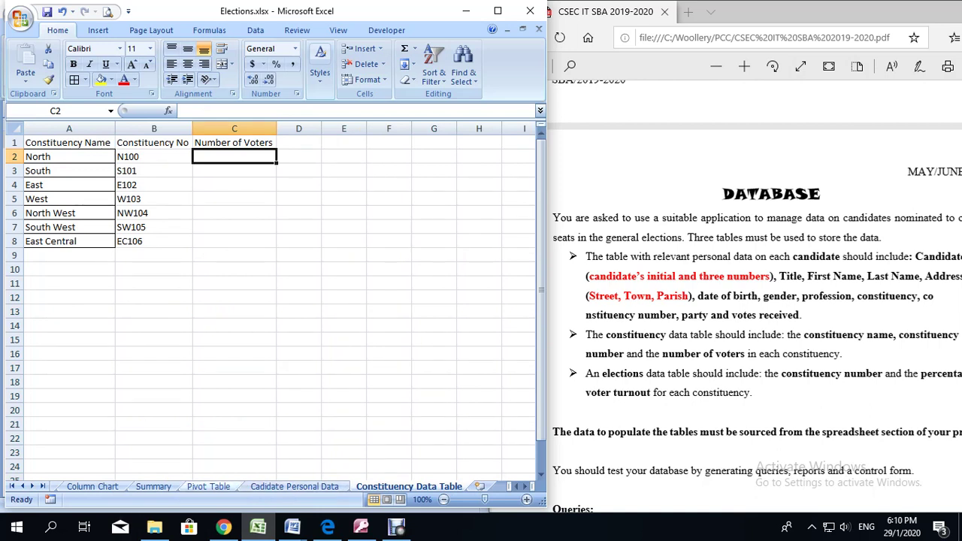
Step: Copy North's number of voters from cell B16 of Elections Data Backup and paste it into C2 of the Constituency Data Table
click(22, 487)
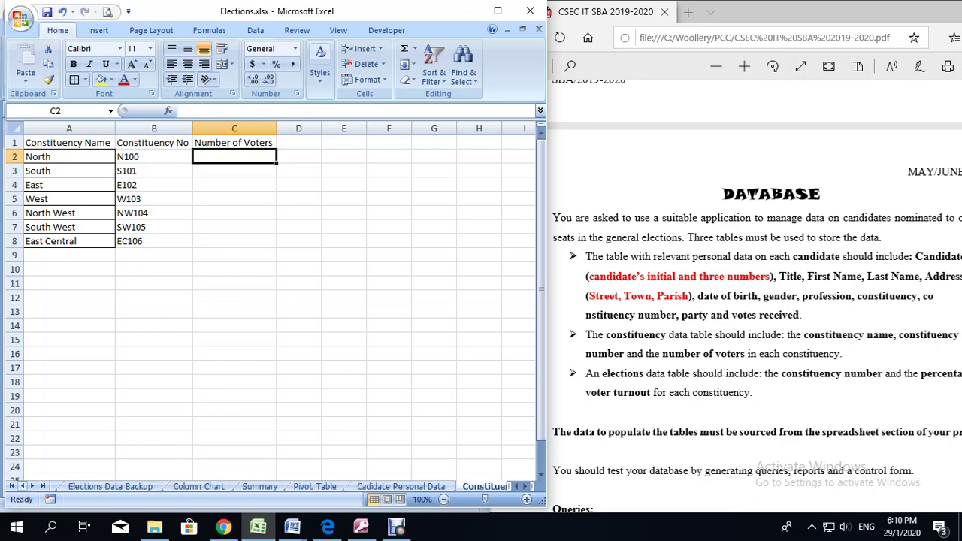
click(110, 487)
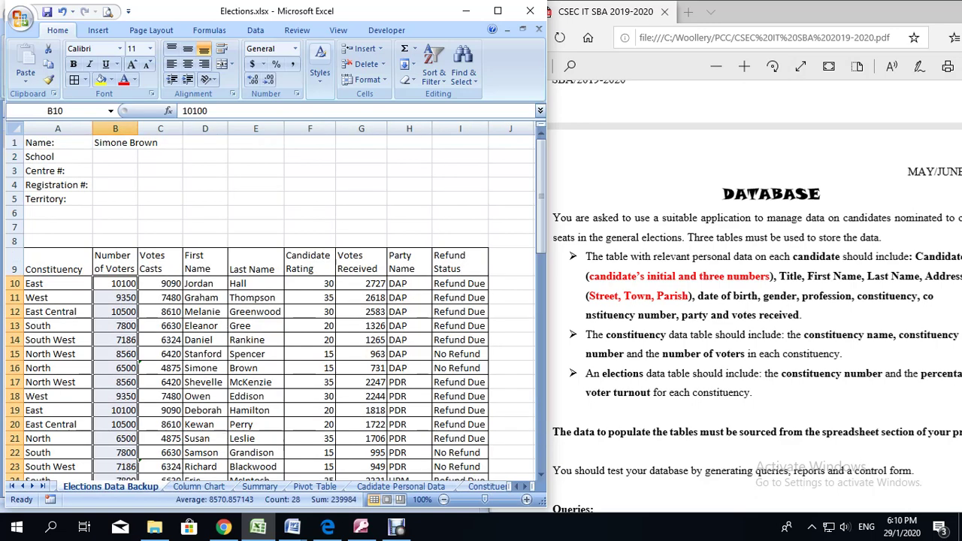
click(115, 368)
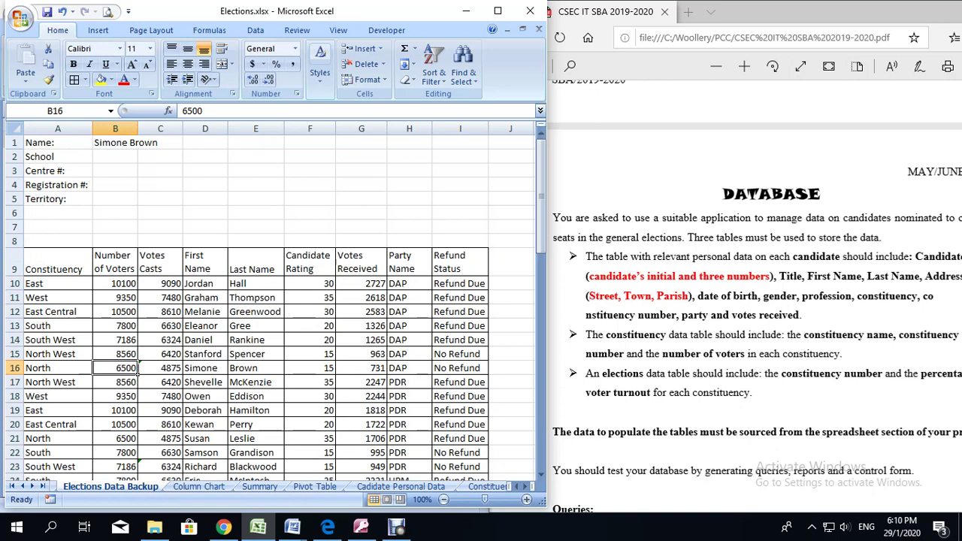
key(ctrl+c)
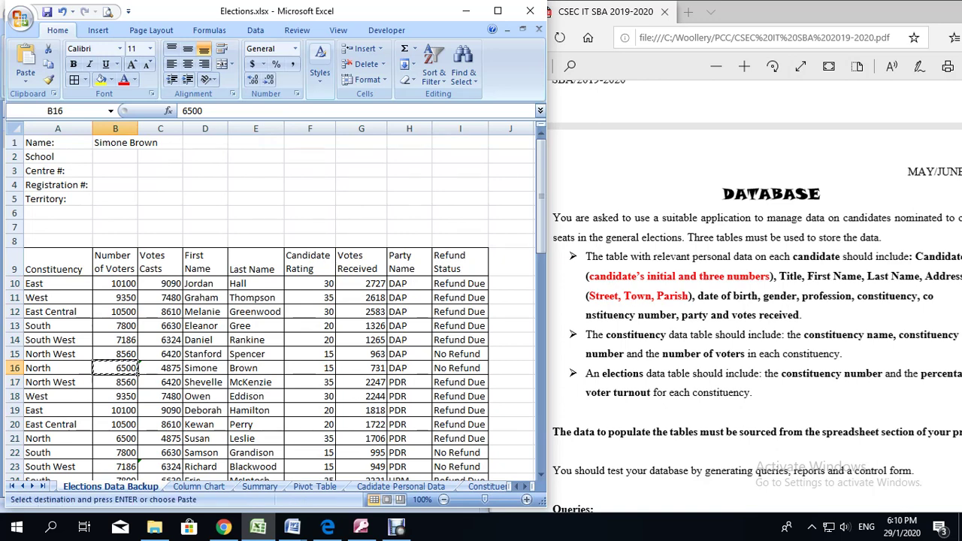
right_click(125, 370)
click(158, 172)
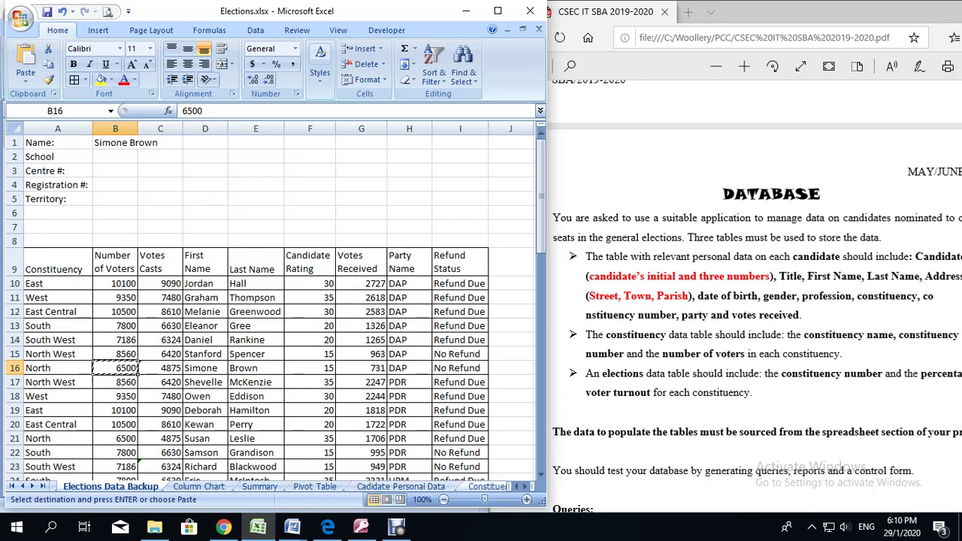
click(487, 487)
right_click(200, 156)
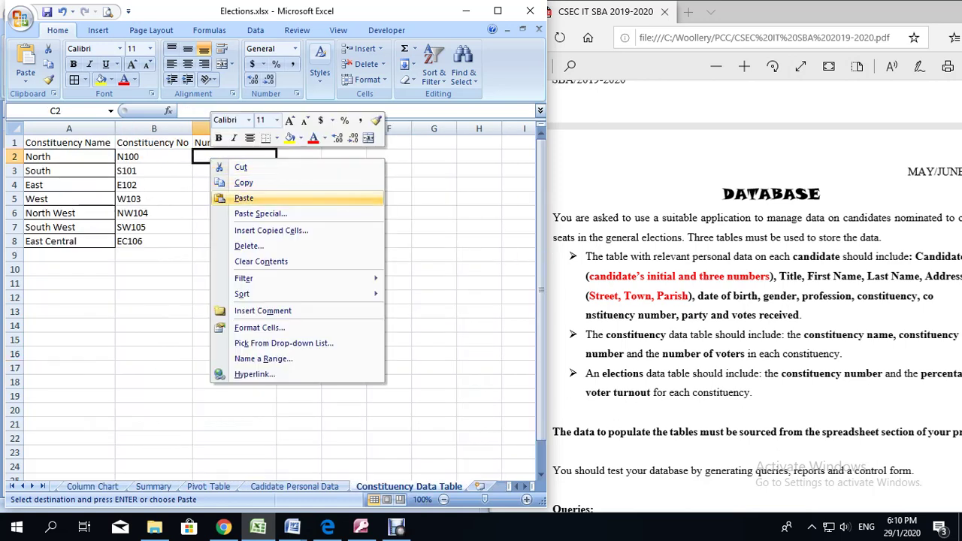
click(225, 198)
click(225, 171)
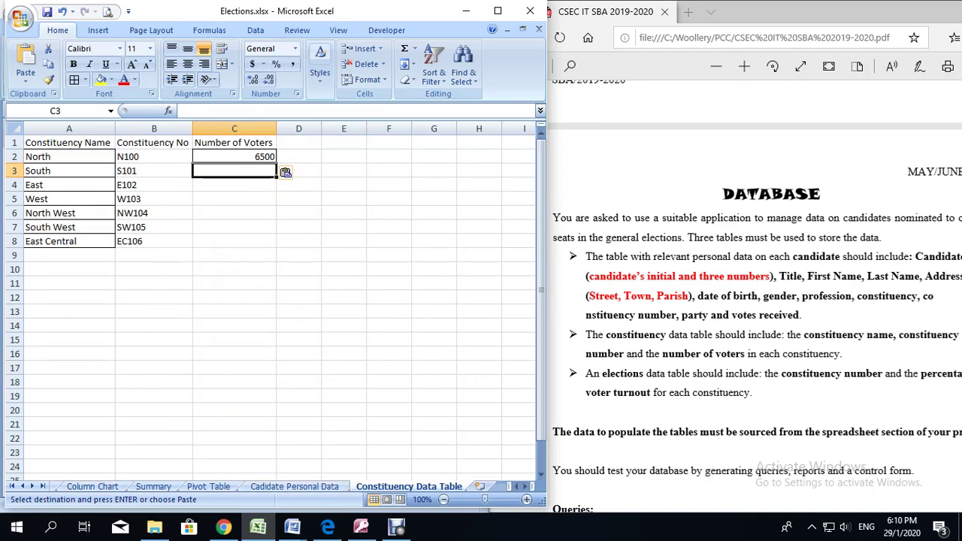
Step: Copy South's number of voters from cell B13 of Elections Data Backup and paste it into C3 of the Constituency Data Table
click(21, 487)
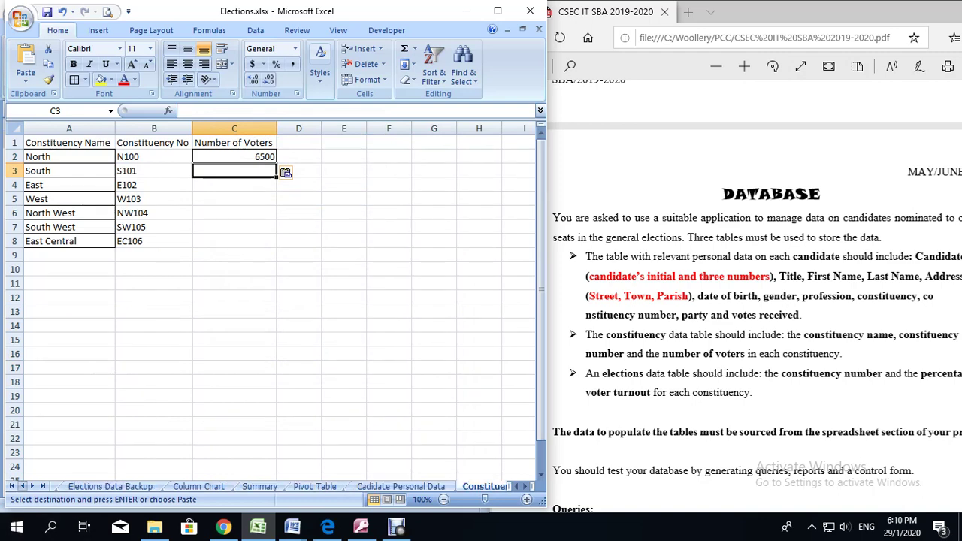
click(110, 486)
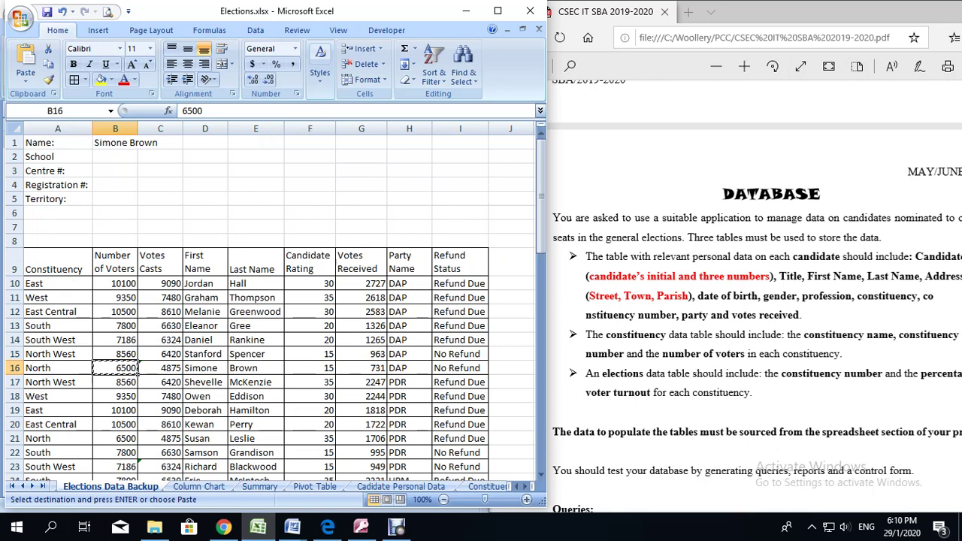
right_click(107, 324)
click(131, 123)
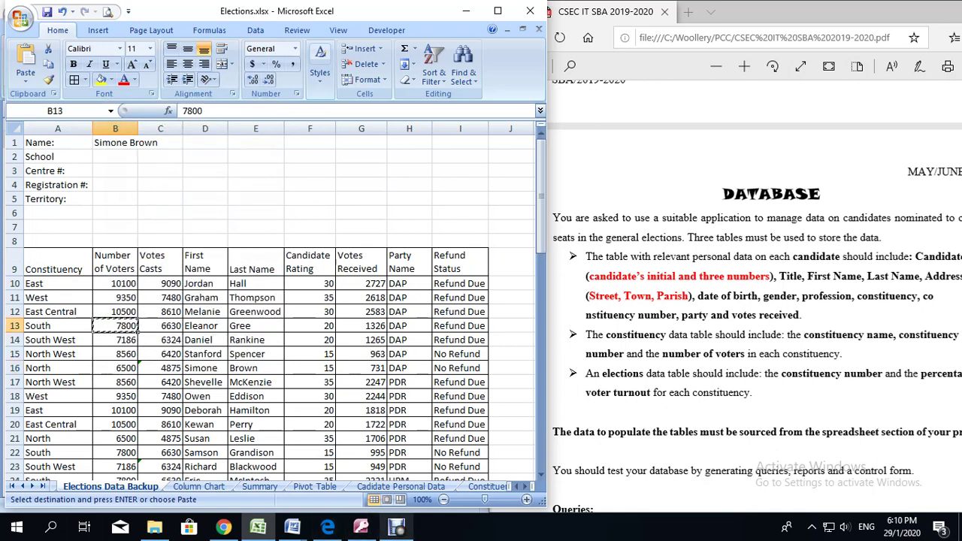
click(485, 486)
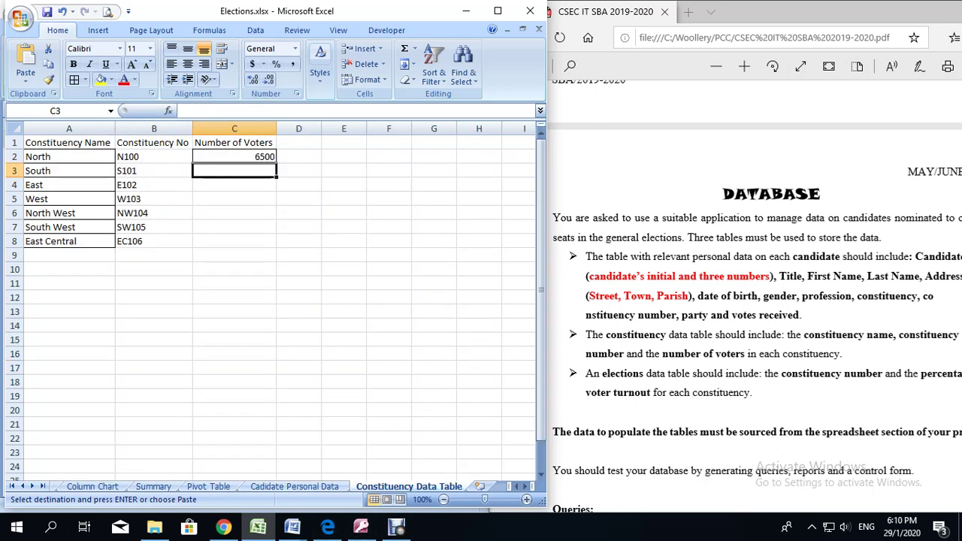
right_click(213, 173)
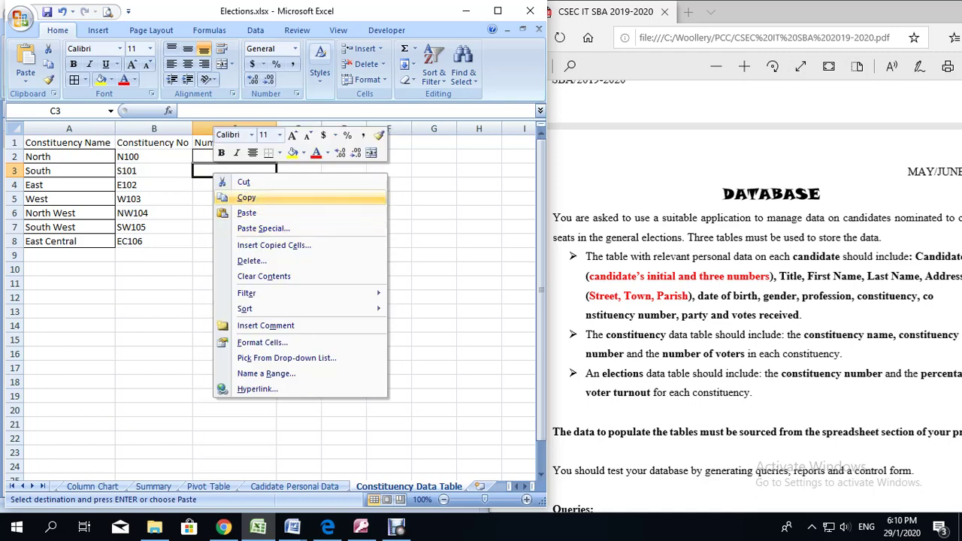
click(247, 213)
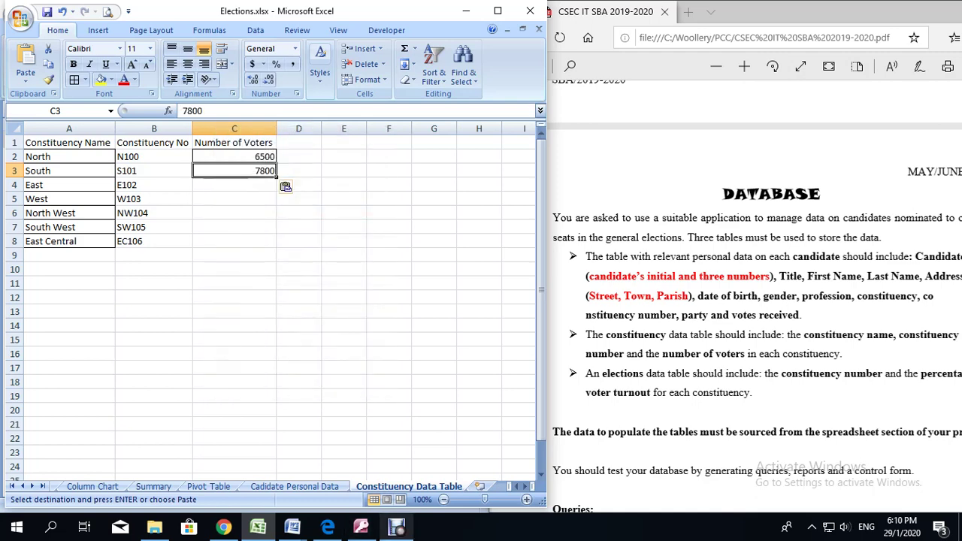
click(396, 527)
click(389, 381)
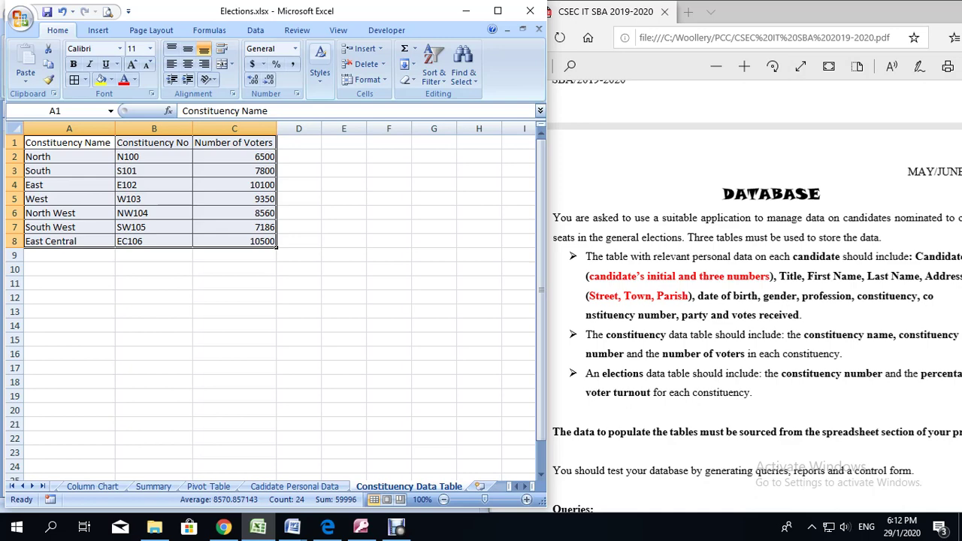
Step: Copy A1:C8 of the Constituency Data Table and paste it into the Elections Database in Access as a new table, using the first row as headings
right_click(163, 204)
click(192, 231)
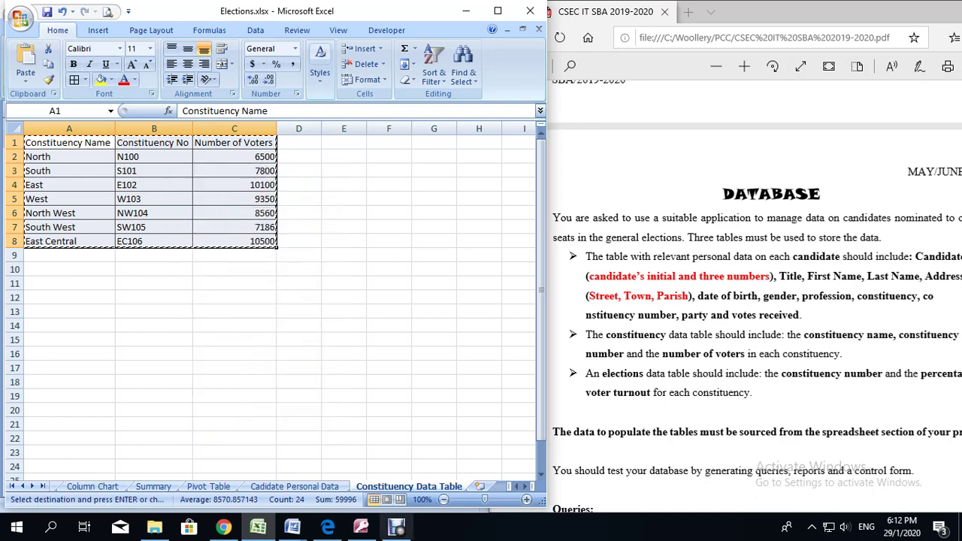
click(361, 528)
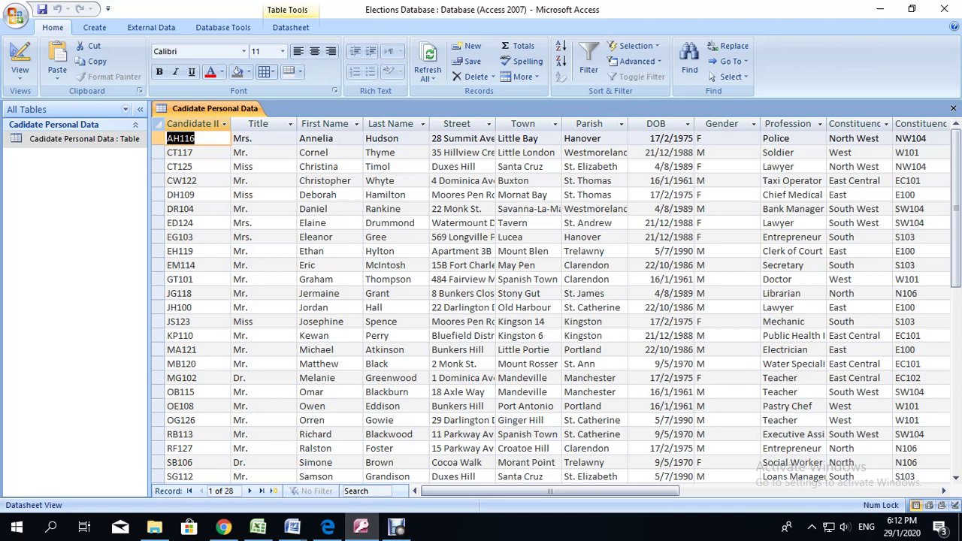
right_click(40, 185)
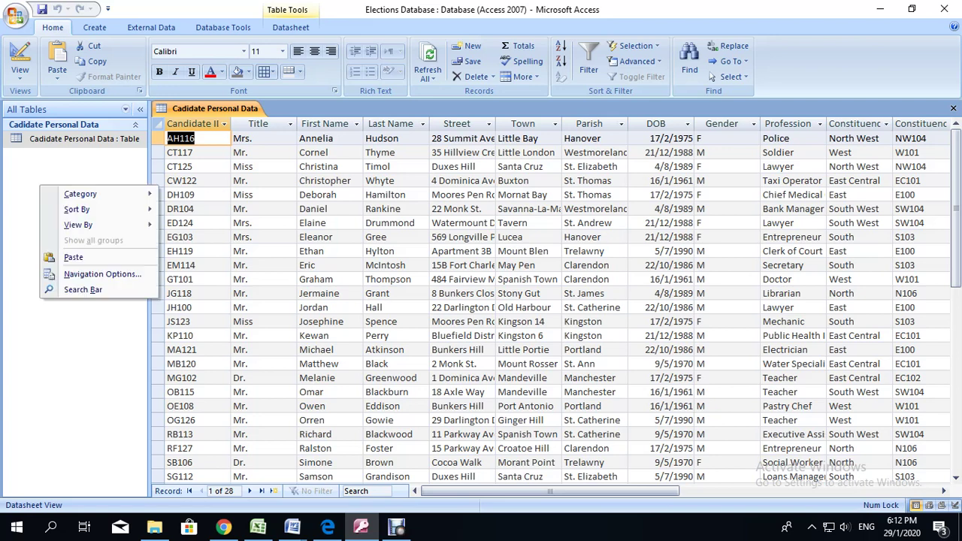
click(73, 257)
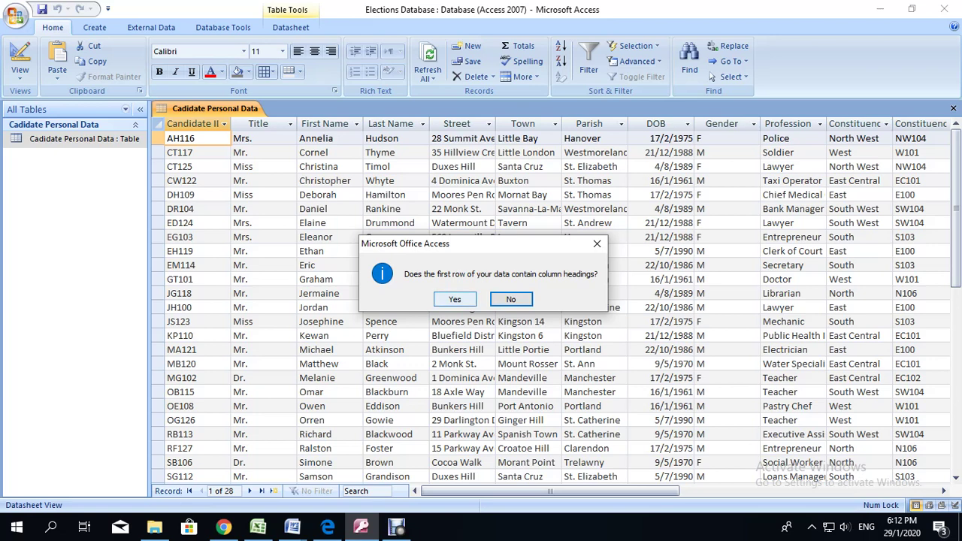
click(454, 299)
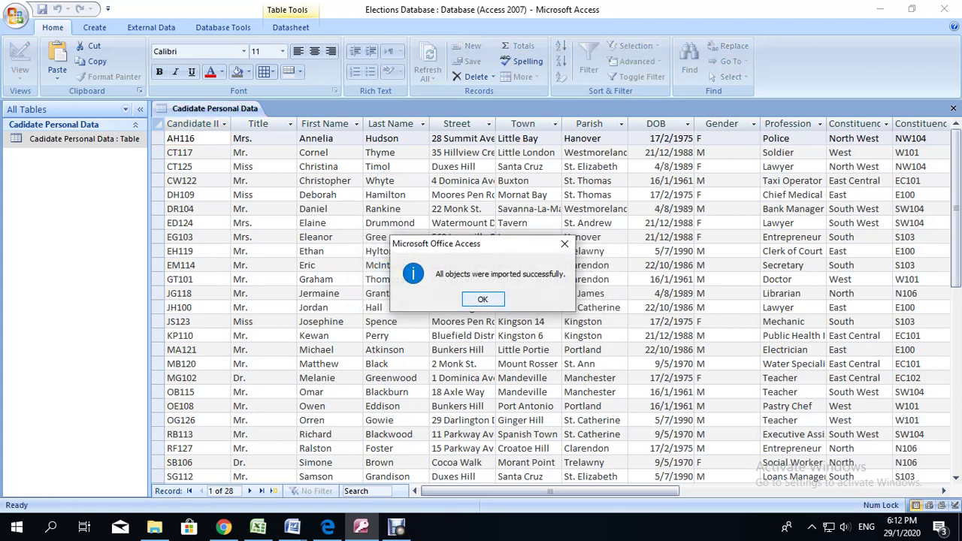
key(Return)
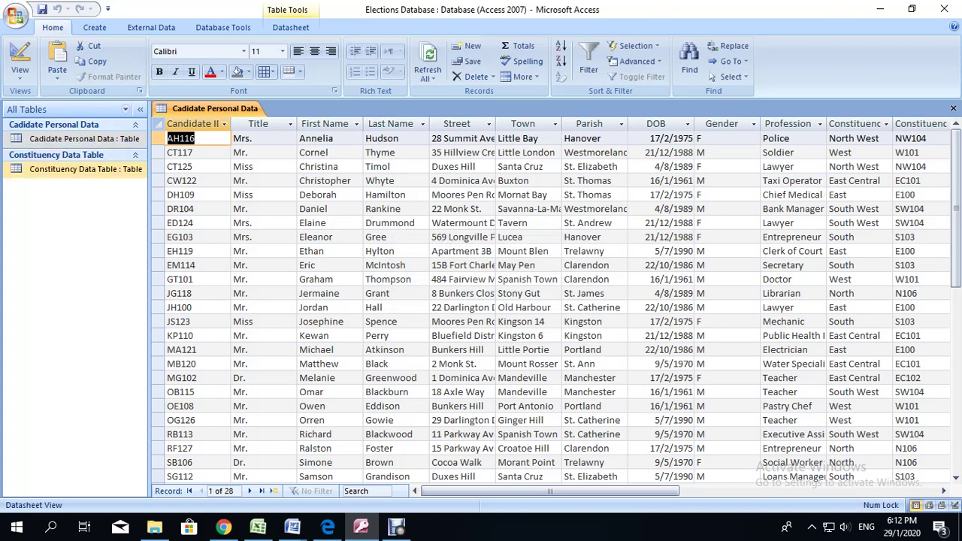
Step: Open the Constituency Data Table in Access, look over its records, and show it in Design view
double_click(113, 169)
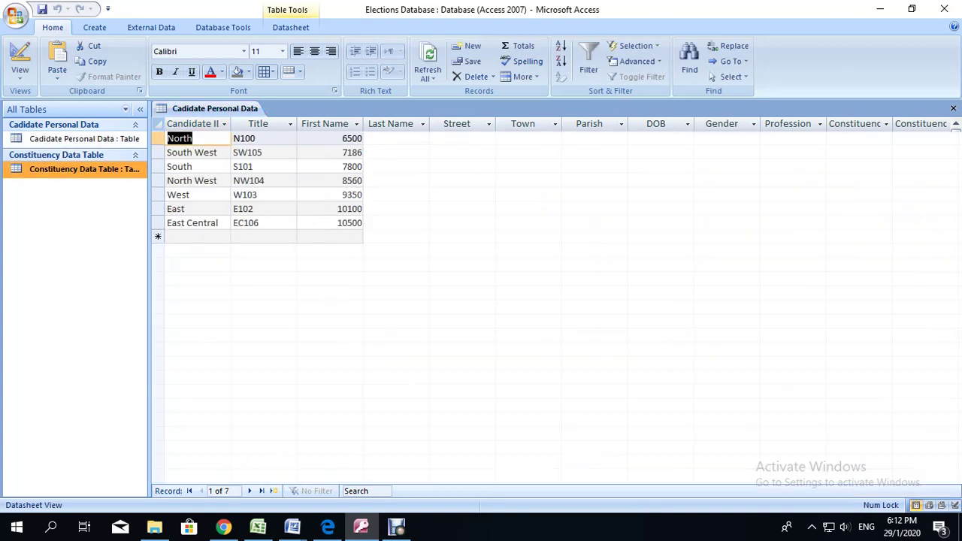
right_click(310, 109)
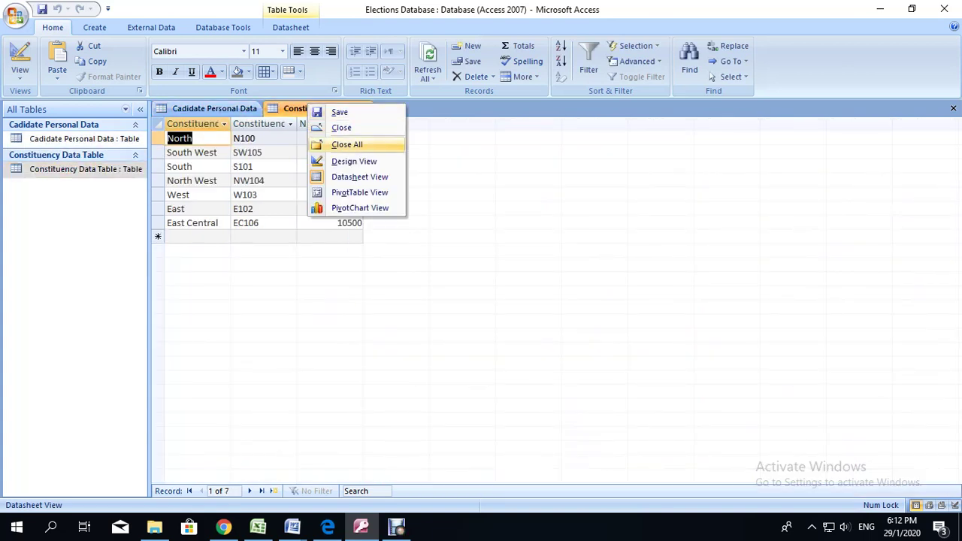
click(354, 162)
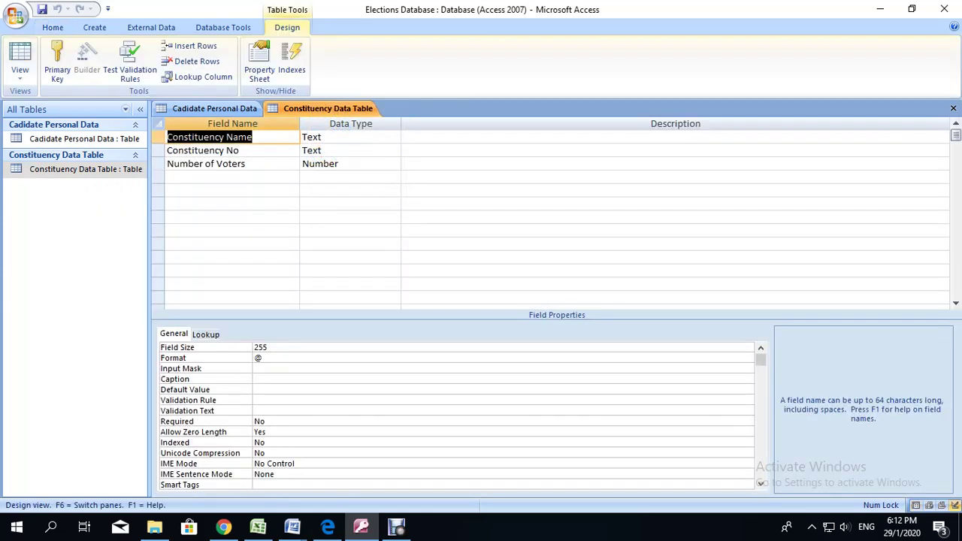
right_click(294, 110)
click(345, 178)
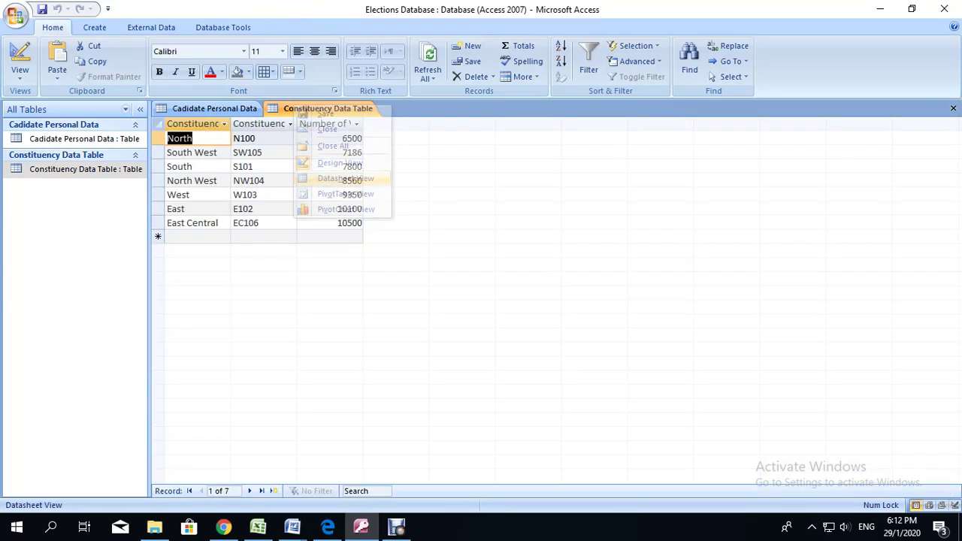
right_click(323, 110)
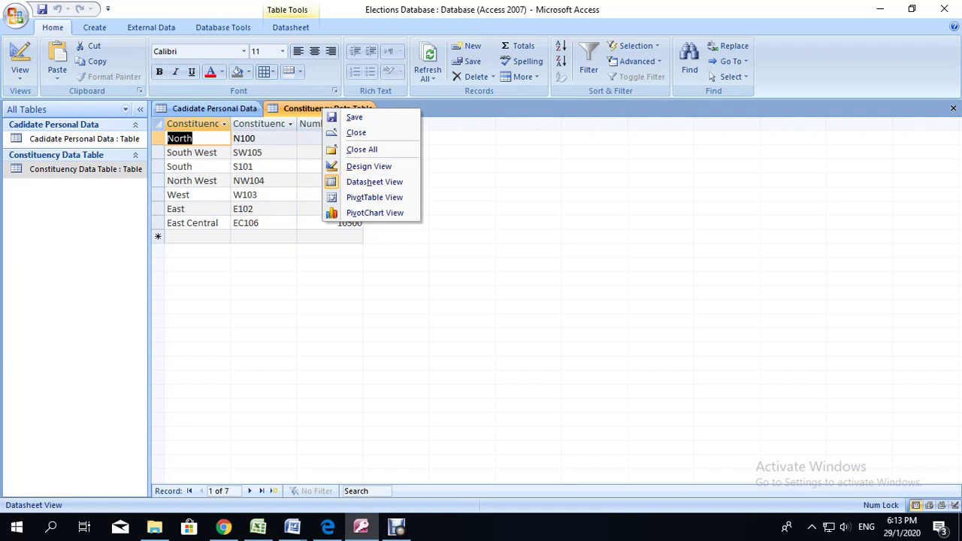
click(368, 166)
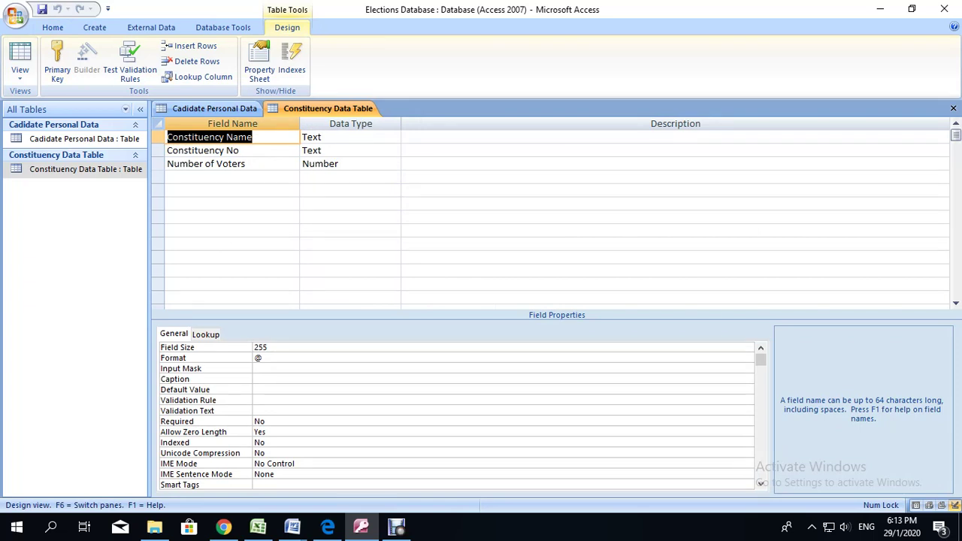
Step: Check the data types of the Constituency Name, Constituency No and Number of Voters fields
click(311, 137)
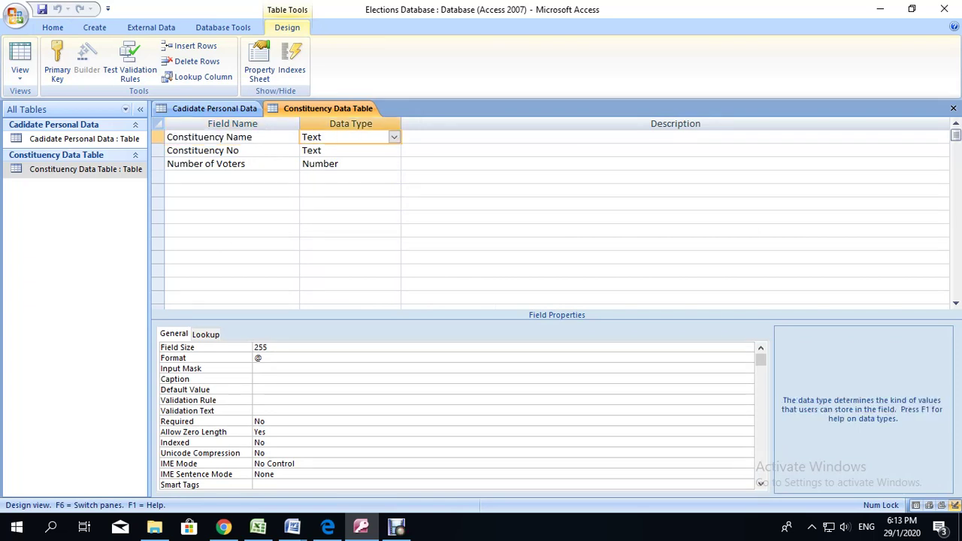
click(239, 151)
click(312, 151)
click(242, 164)
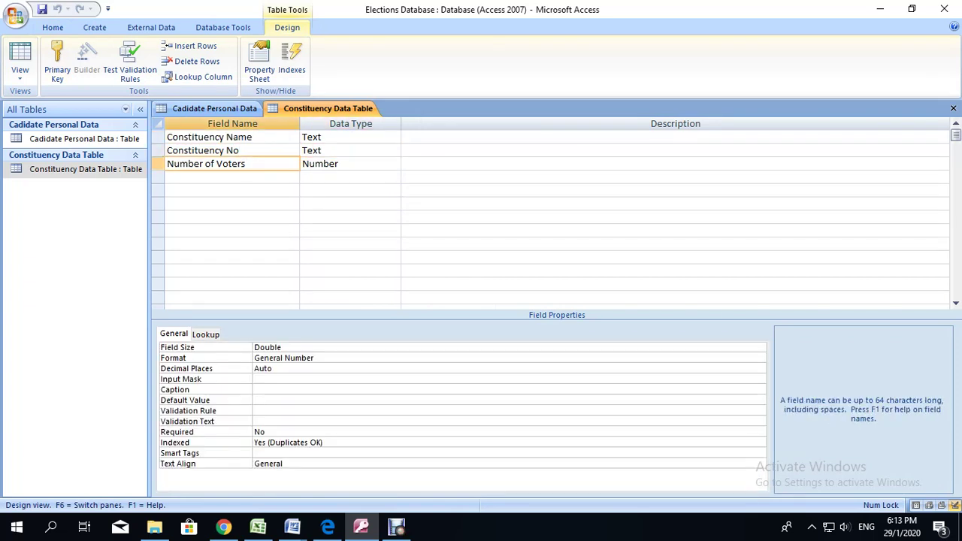
click(351, 164)
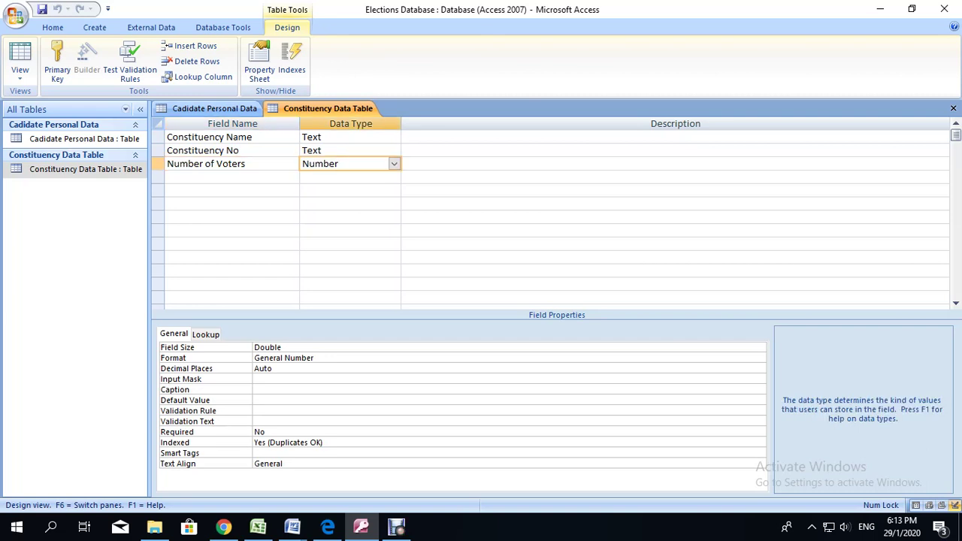
Step: Set the field size of Constituency No to 5 and make that field the primary key
click(239, 150)
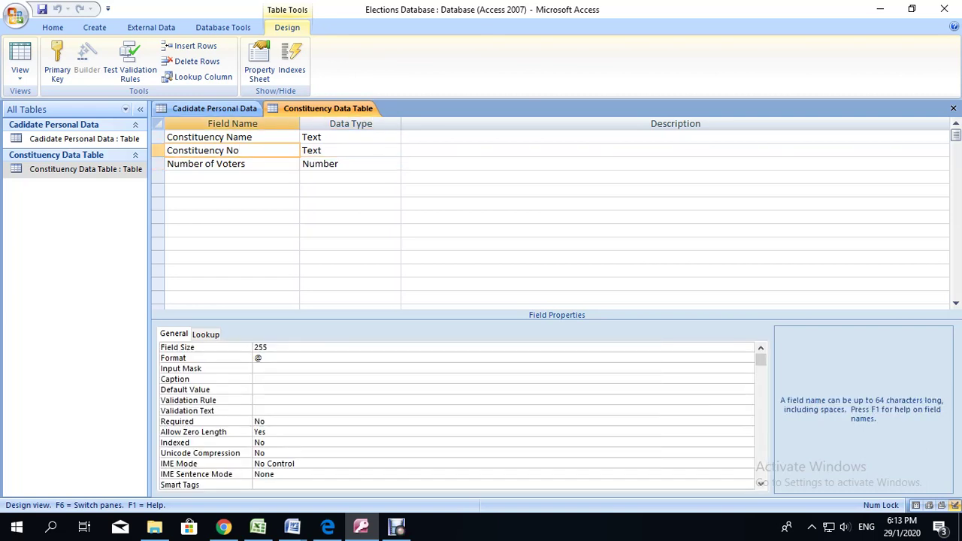
key(F6)
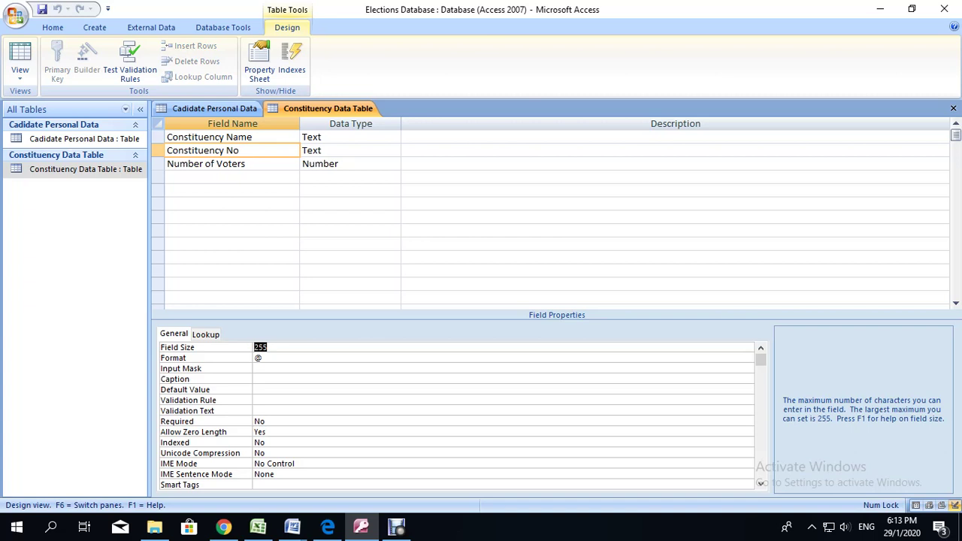
text(5)
key(F6)
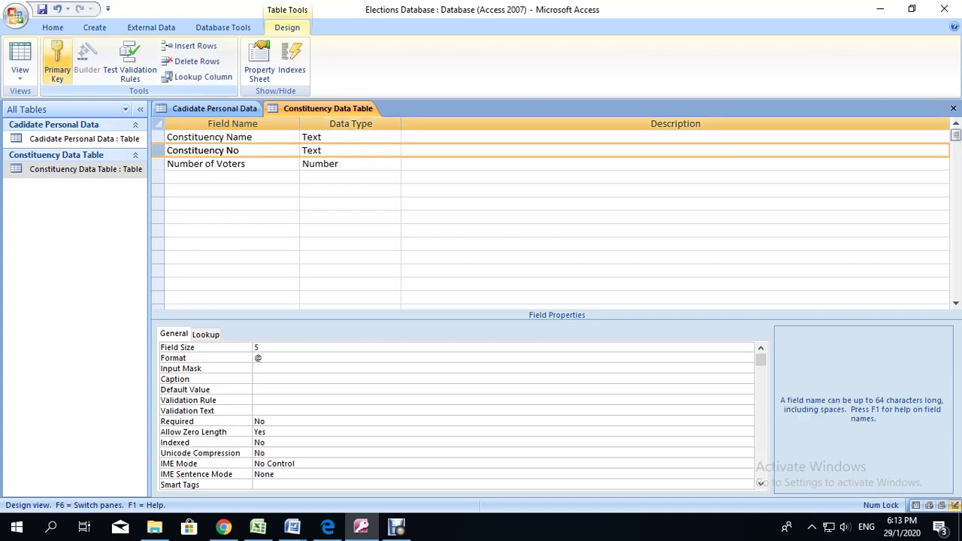
click(57, 61)
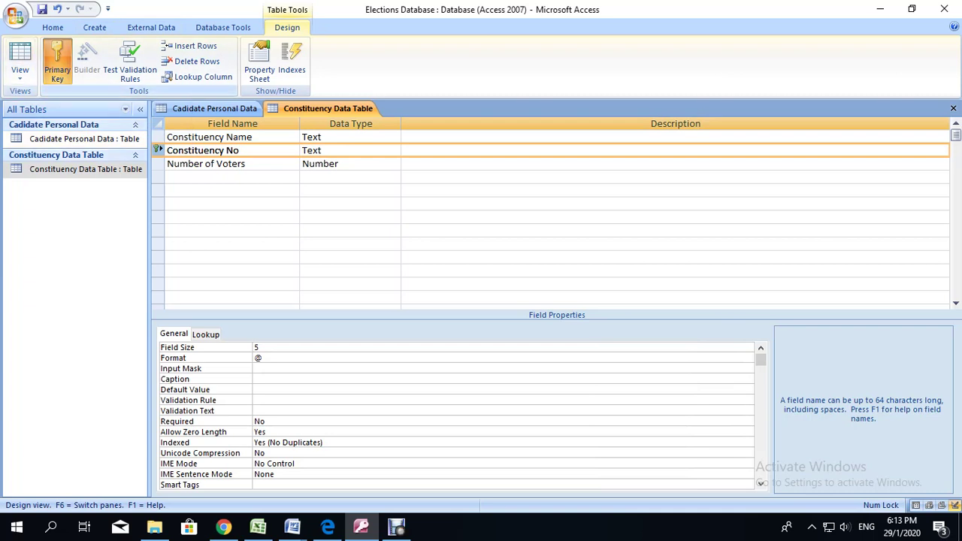
Step: Save the Constituency Data Table design, accepting the shorter field size, and return to Datasheet view
click(42, 9)
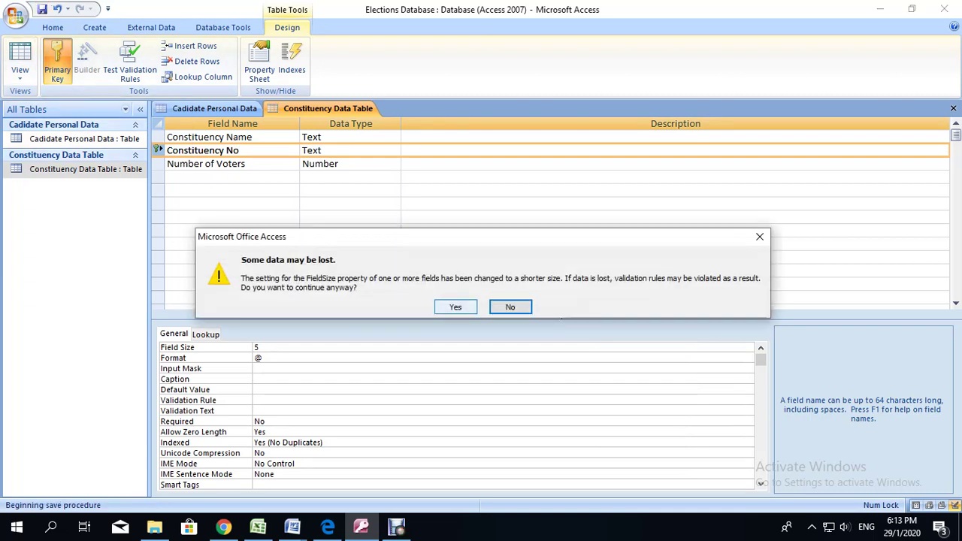
click(456, 307)
right_click(290, 113)
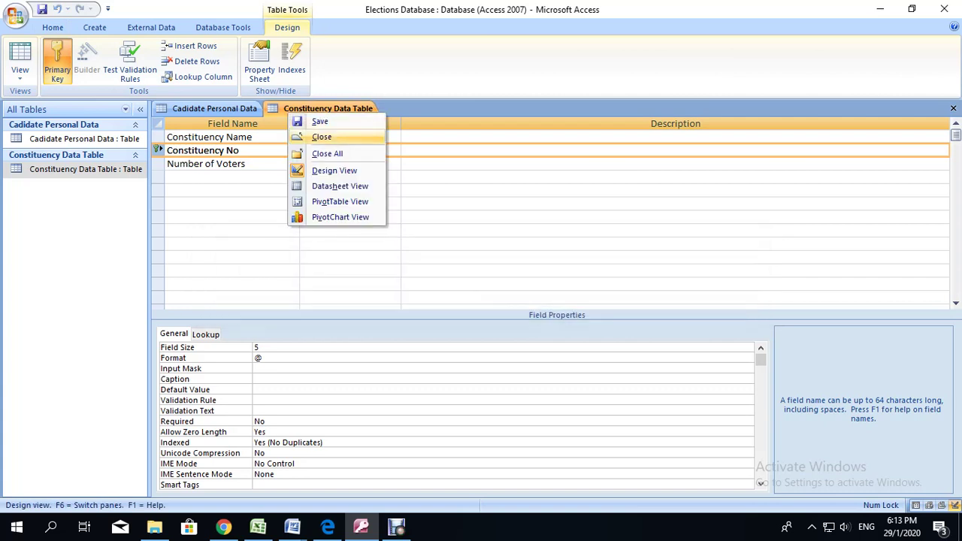
click(20, 54)
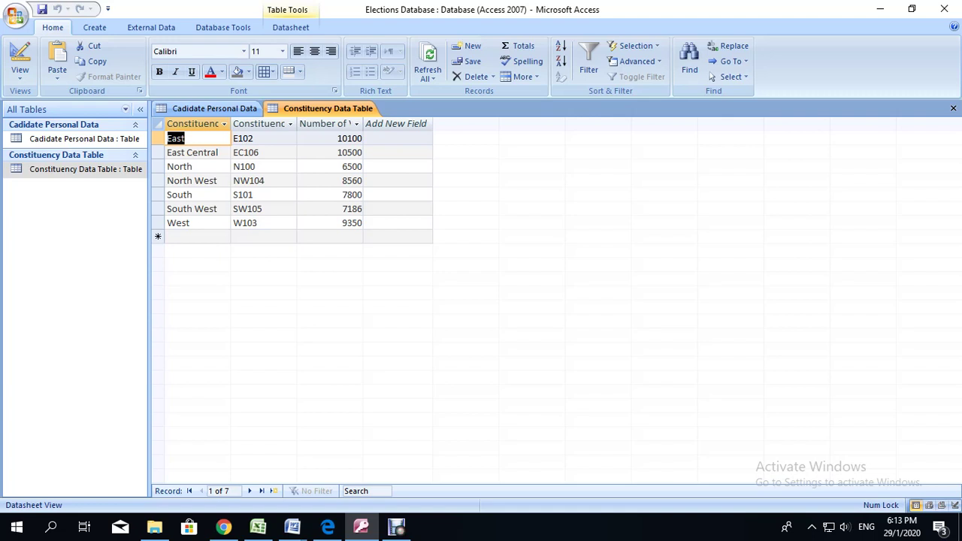
Step: Switch to Elections.xlsx in Excel and insert a new worksheet after the Constituency Data Table sheet
click(257, 528)
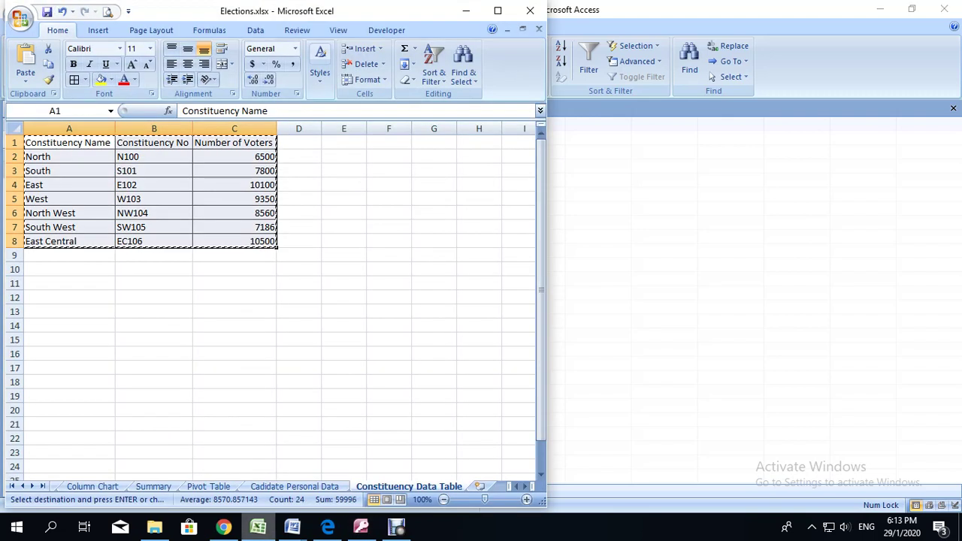
key(shift+F11)
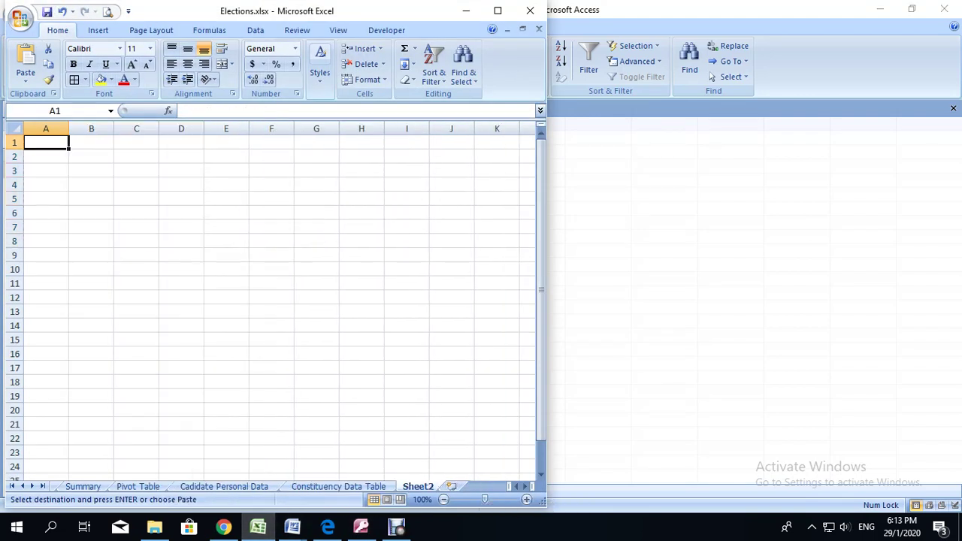
Step: Switch to the CSEC IT SBA 2019-2020 PDF in Edge and mark the words "elections data table" in the database requirements
click(224, 528)
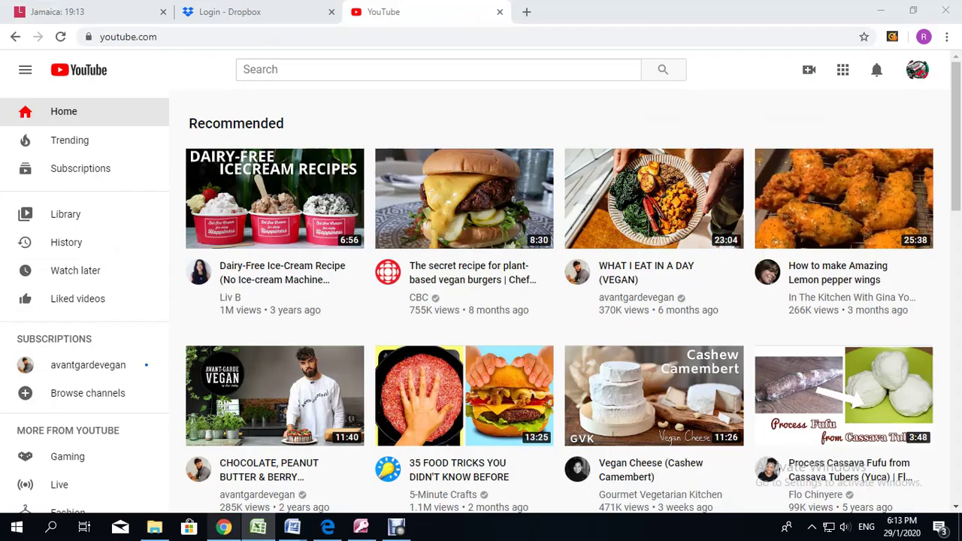
click(258, 528)
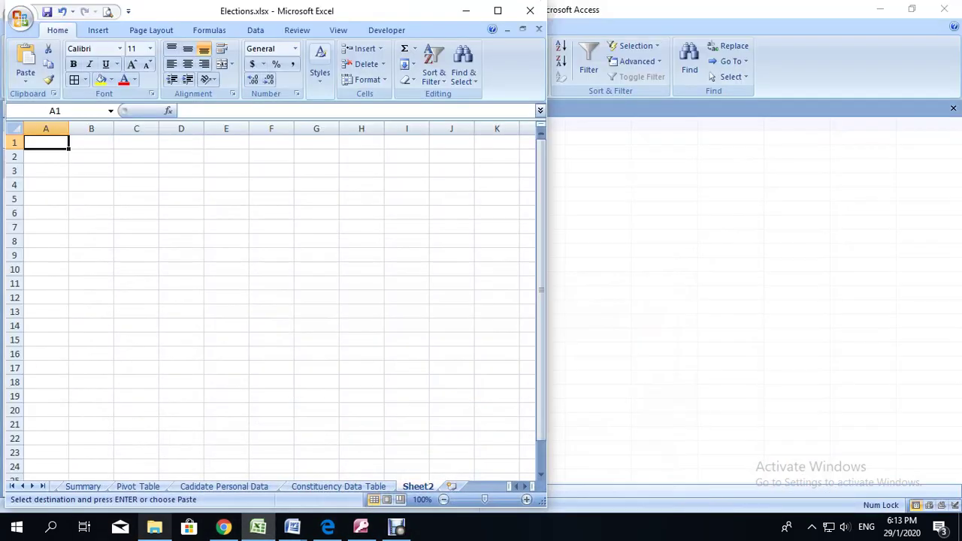
click(328, 527)
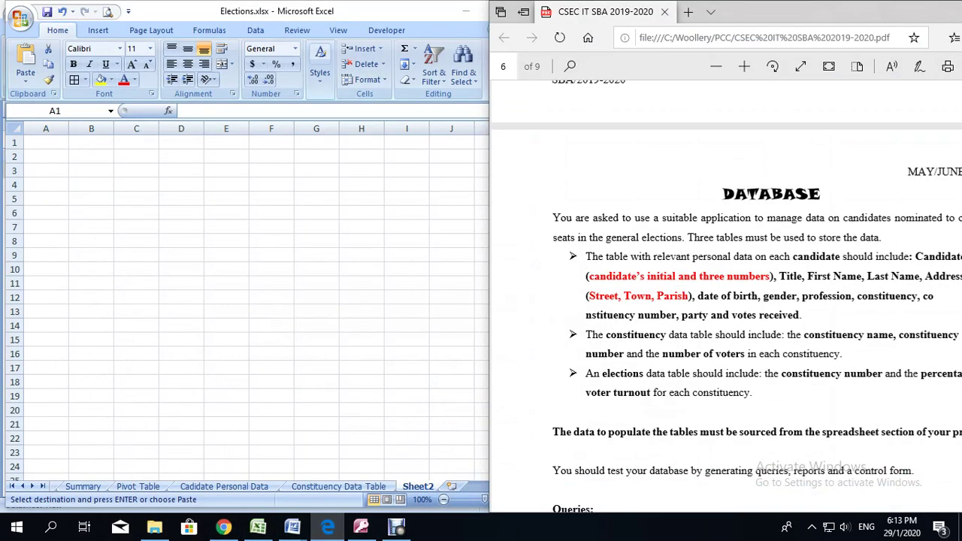
drag(602, 374, 690, 374)
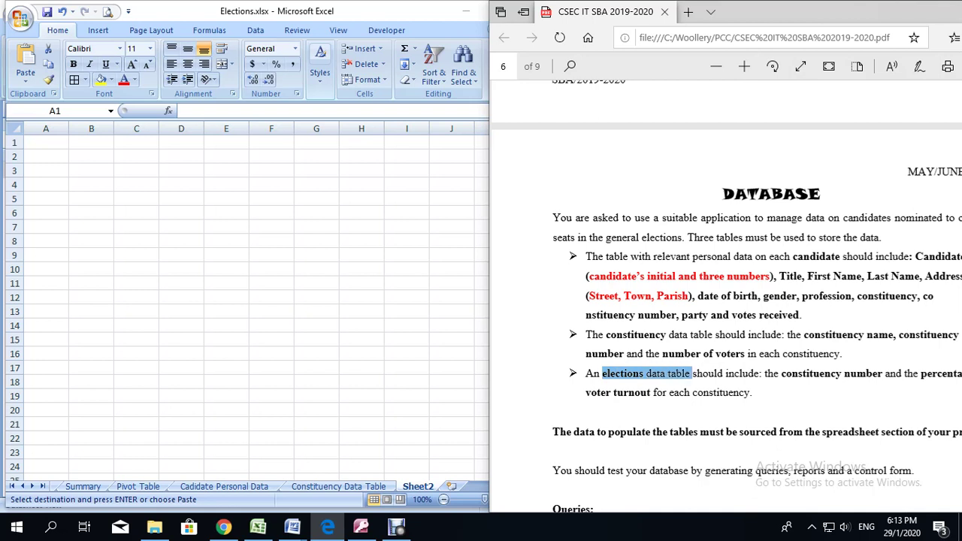
Step: Switch to Elections.xlsx in Excel and try to rename the new Sheet2 worksheet as Elections Data
click(425, 487)
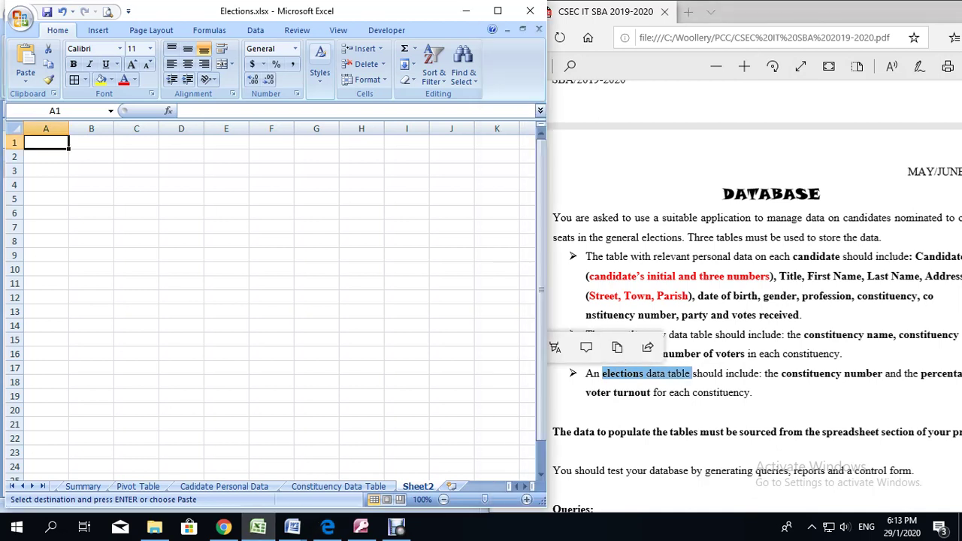
right_click(427, 487)
click(465, 365)
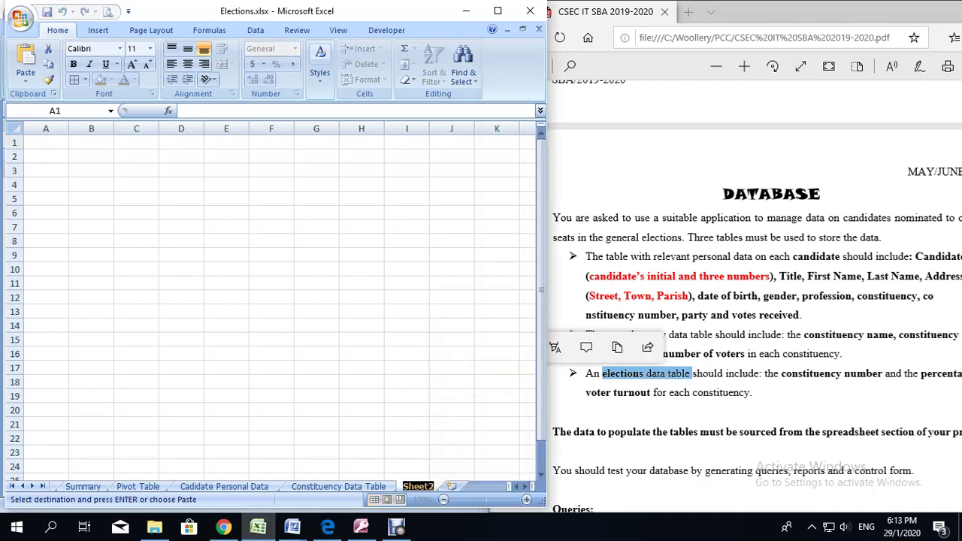
text(Election)
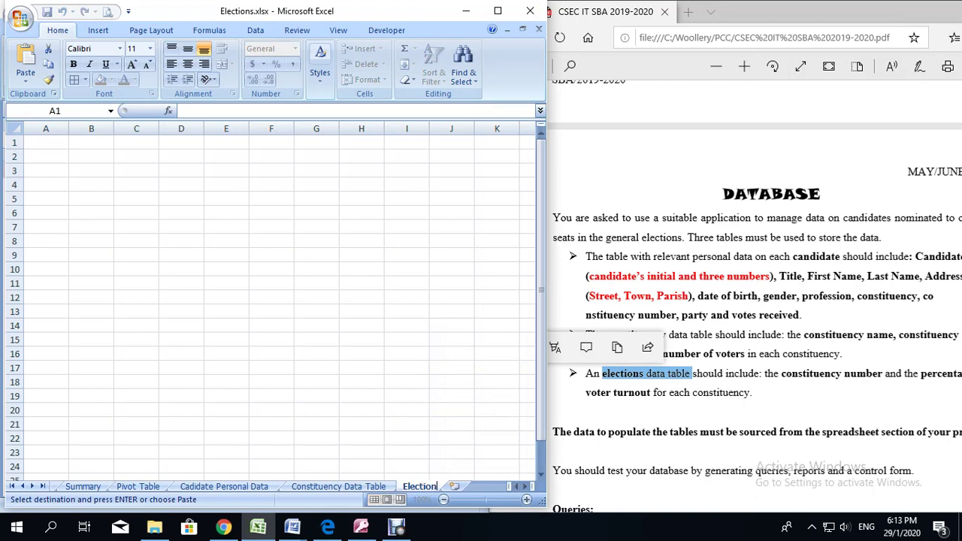
text(s Data t)
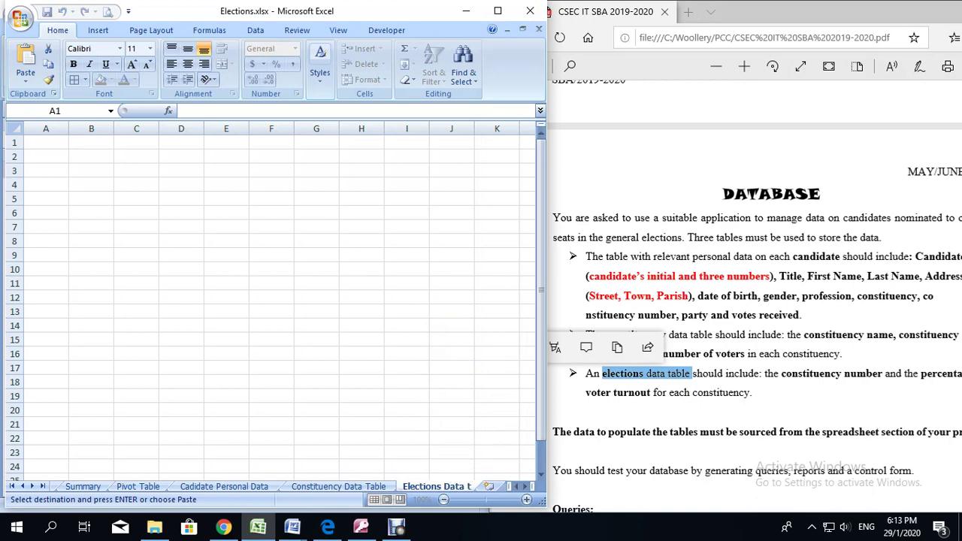
key(BackSpace)
key(BackSpace)
key(Return)
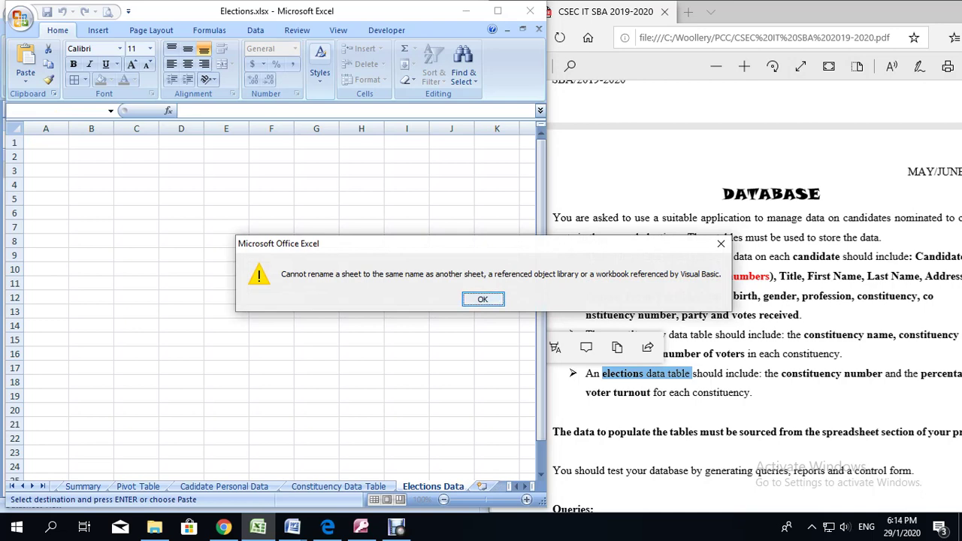
key(Return)
Step: Add 1 to the end of the sheet name so the new worksheet is renamed Elections Data 1
click(443, 486)
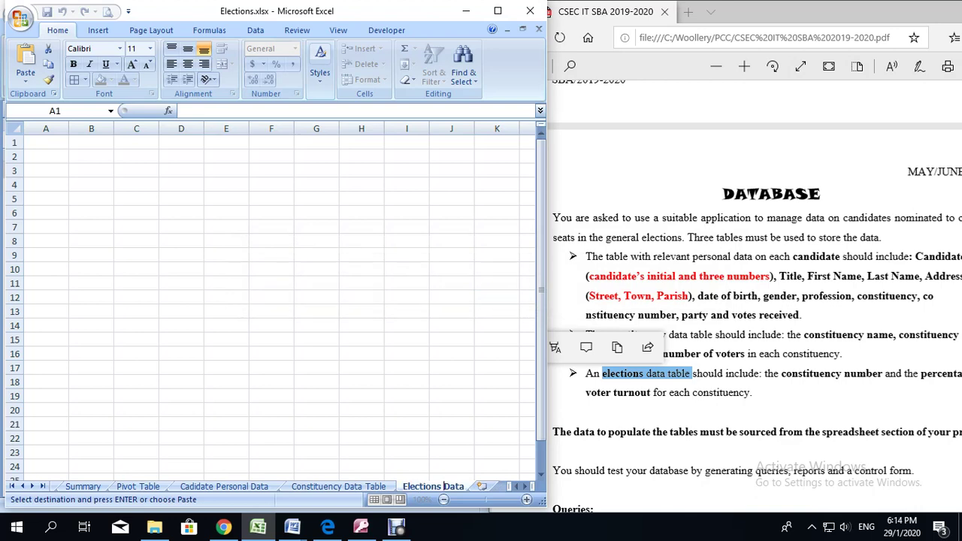
key(Return)
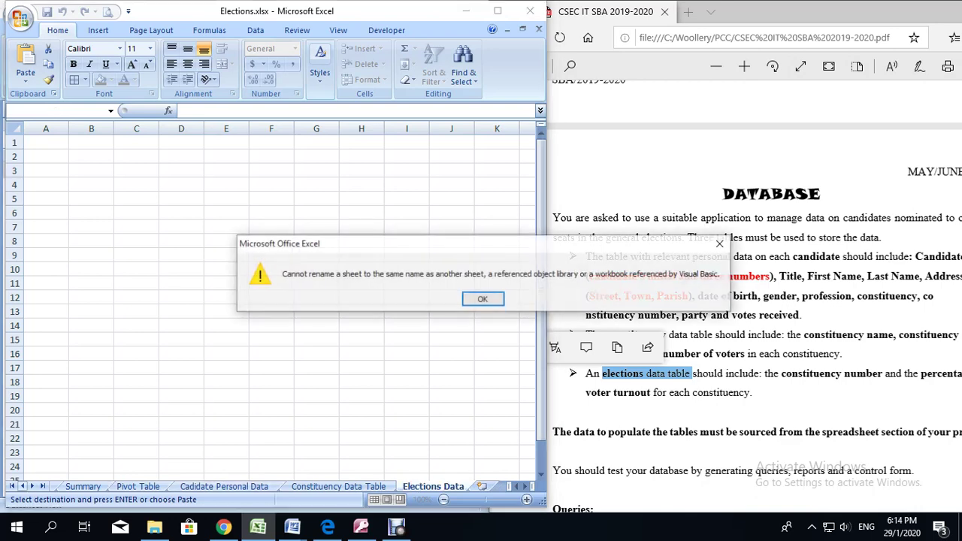
click(483, 299)
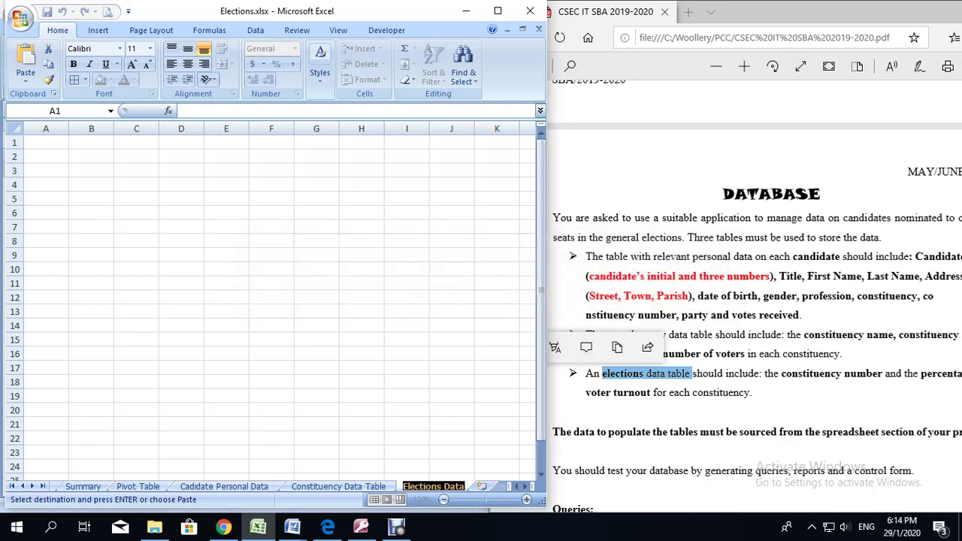
click(464, 486)
text(1)
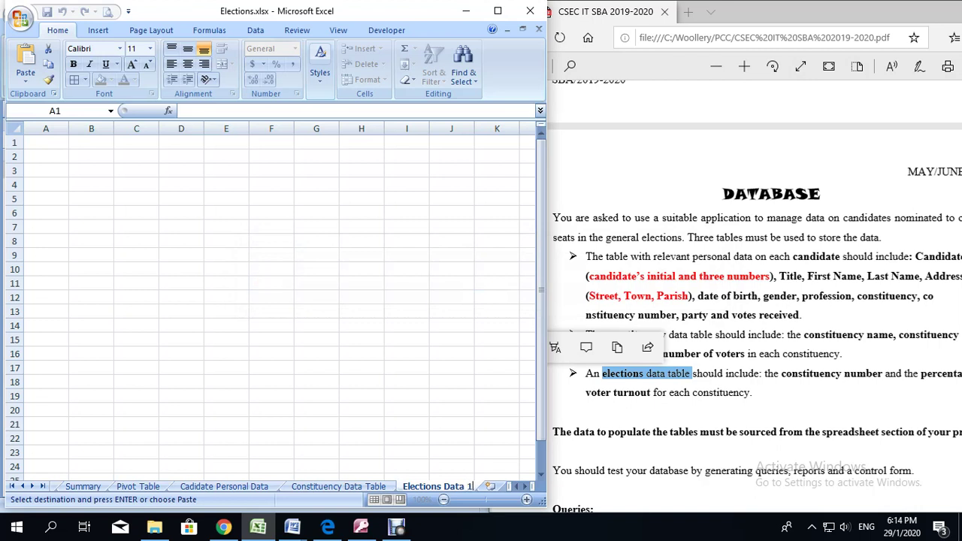
key(Return)
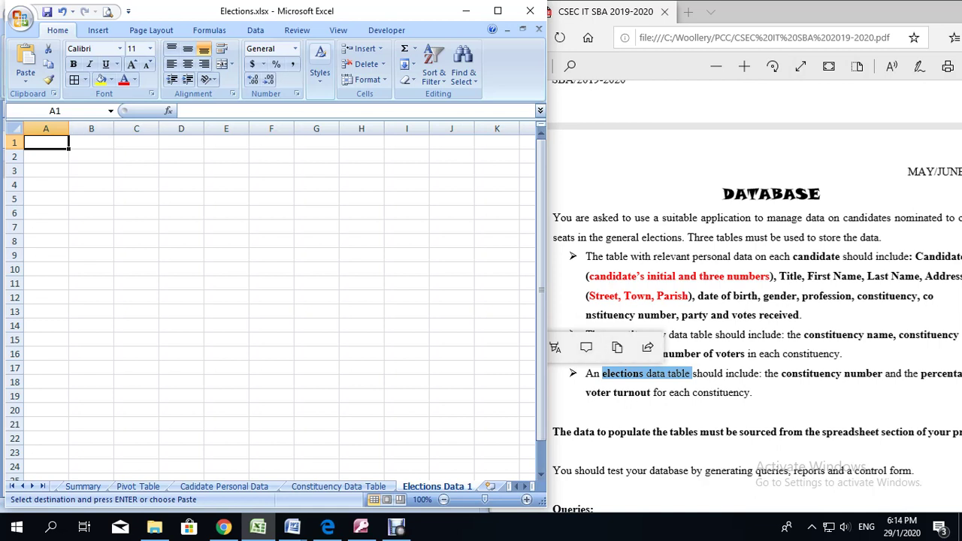
Step: Enter the heading Constituency No in cell A1 of the Elections Data 1 sheet
text(Cons)
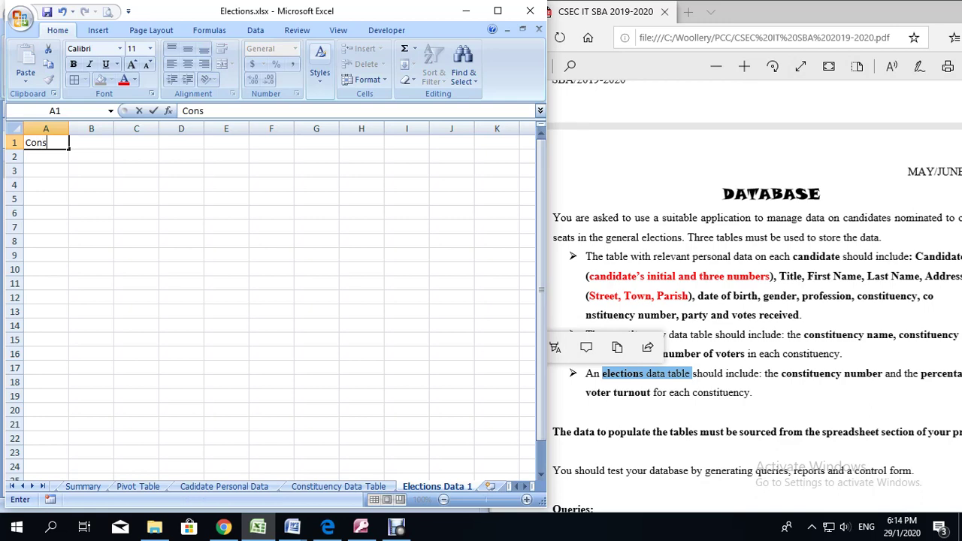
text(tituency No)
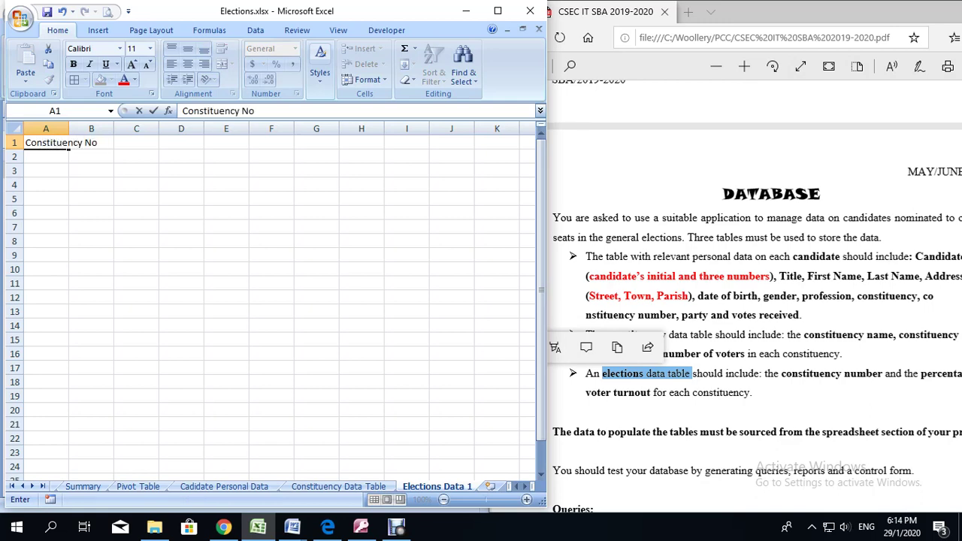
key(Tab)
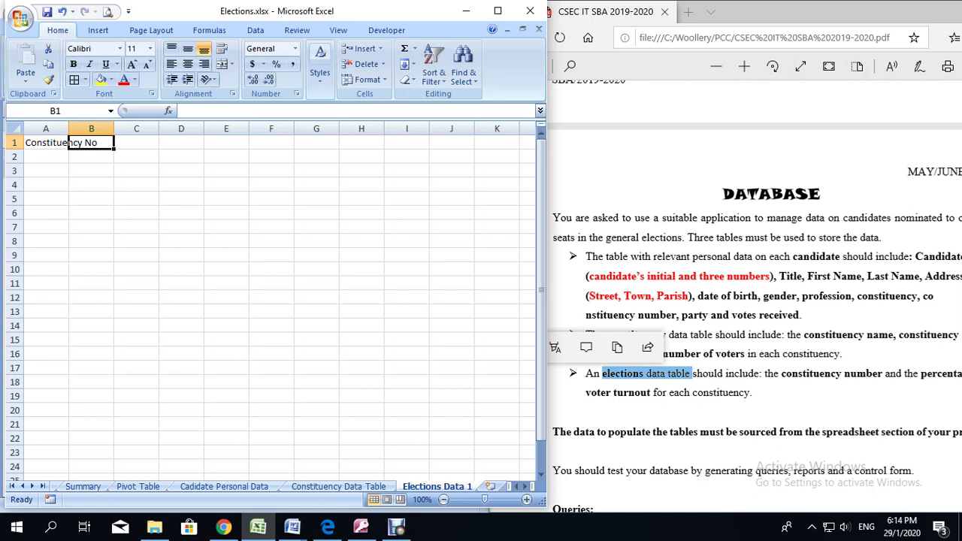
Step: Switch to the SBA PDF in Edge, widen its window, and mark the start of "percentage" in the elections data table requirement
click(699, 411)
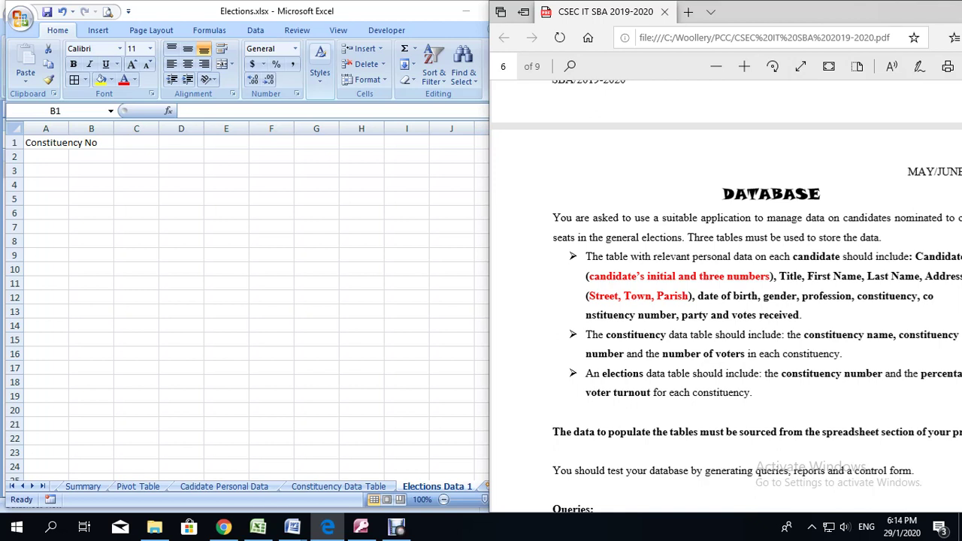
drag(490, 300, 431, 301)
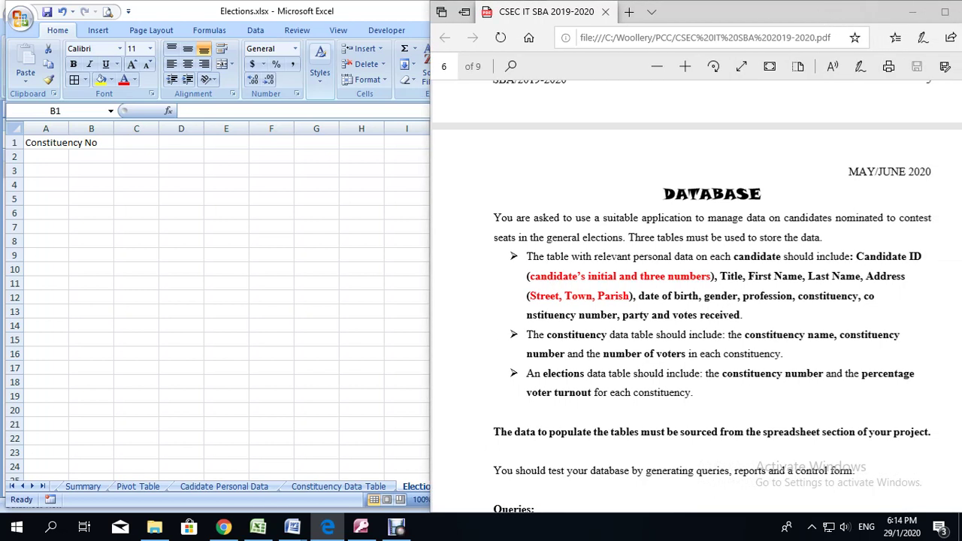
drag(722, 373, 894, 373)
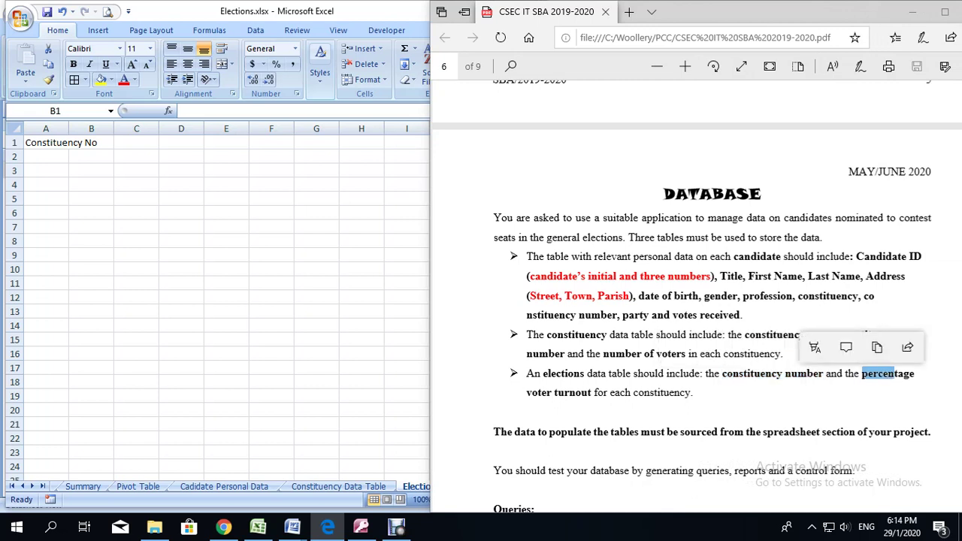
Step: Switch back to Excel, enter the heading Percentage Voter Turnout in cell B1, and fit columns A and B to their headings
double_click(91, 143)
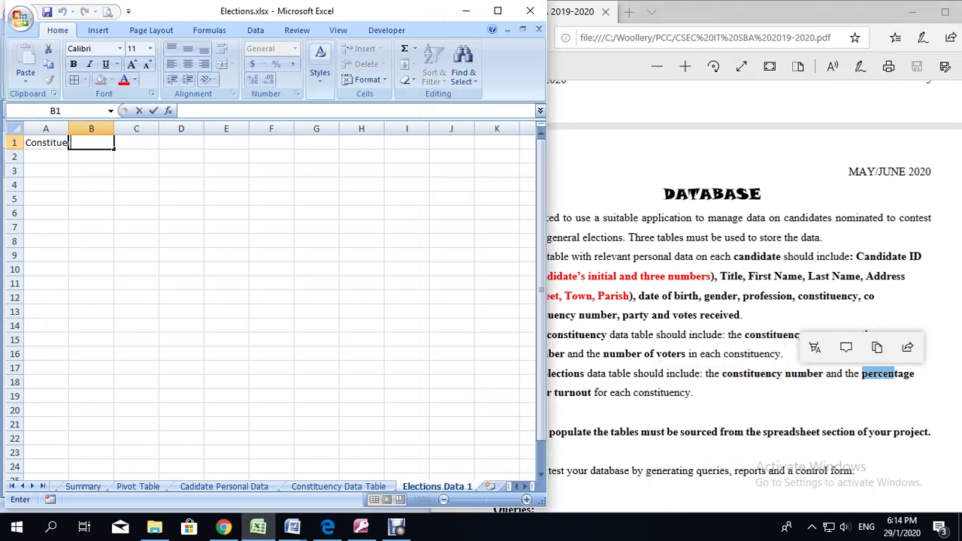
text(Percentage V)
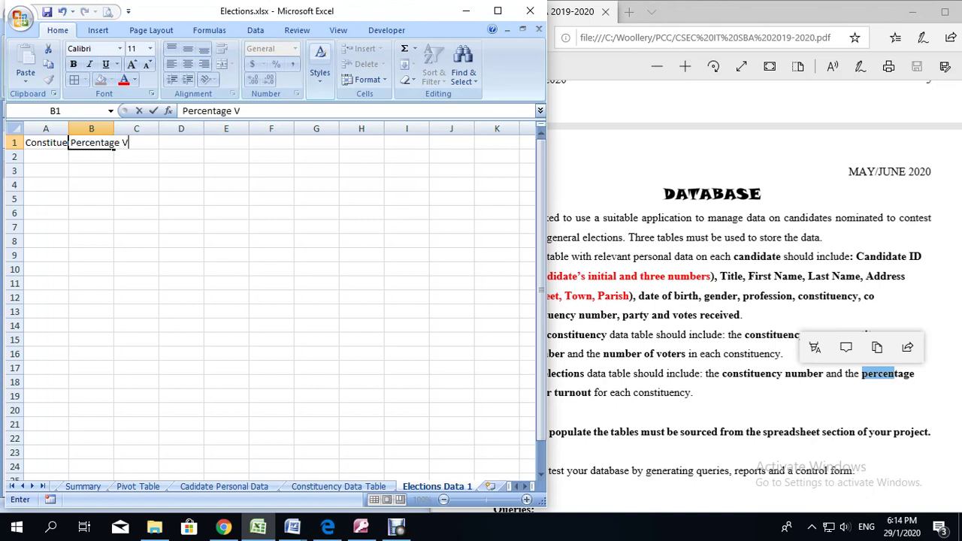
text(oter Turnou)
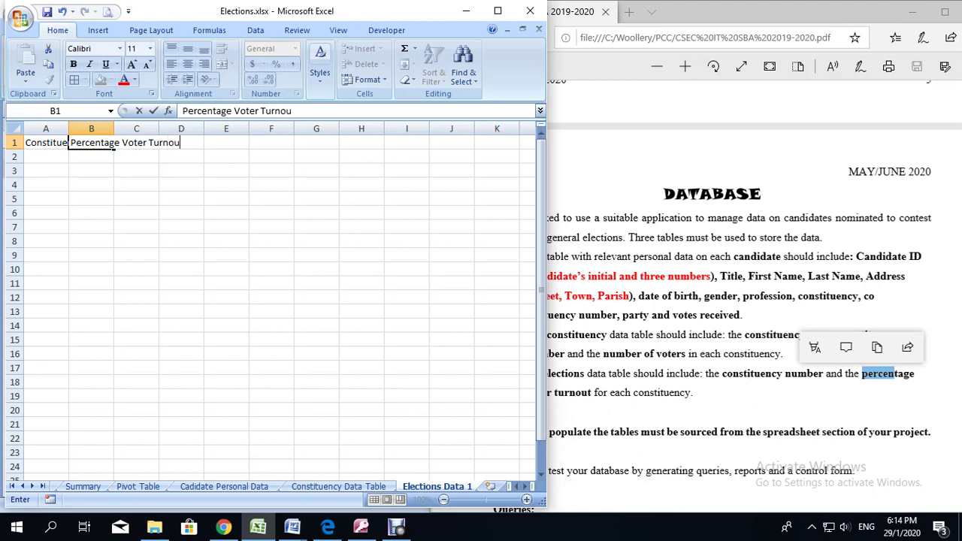
text(t)
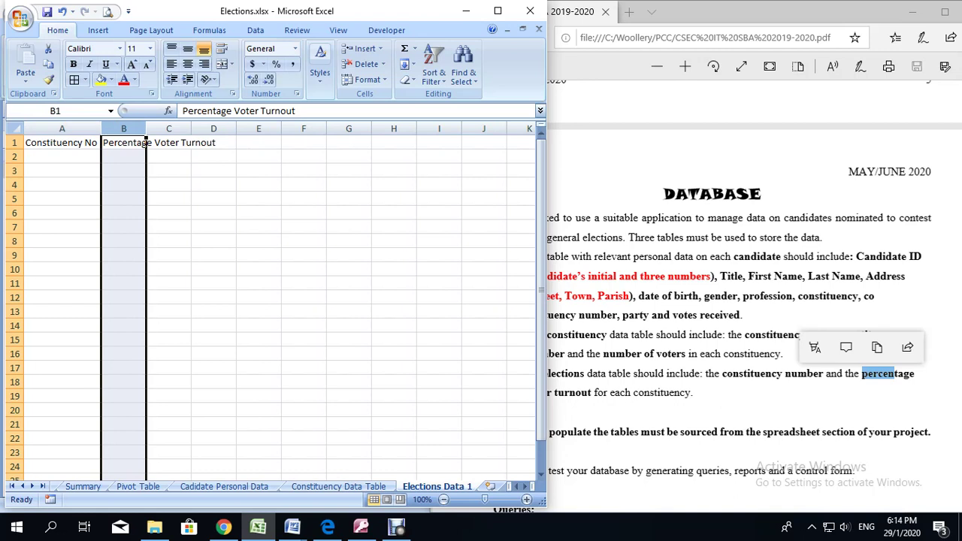
click(214, 156)
double_click(145, 129)
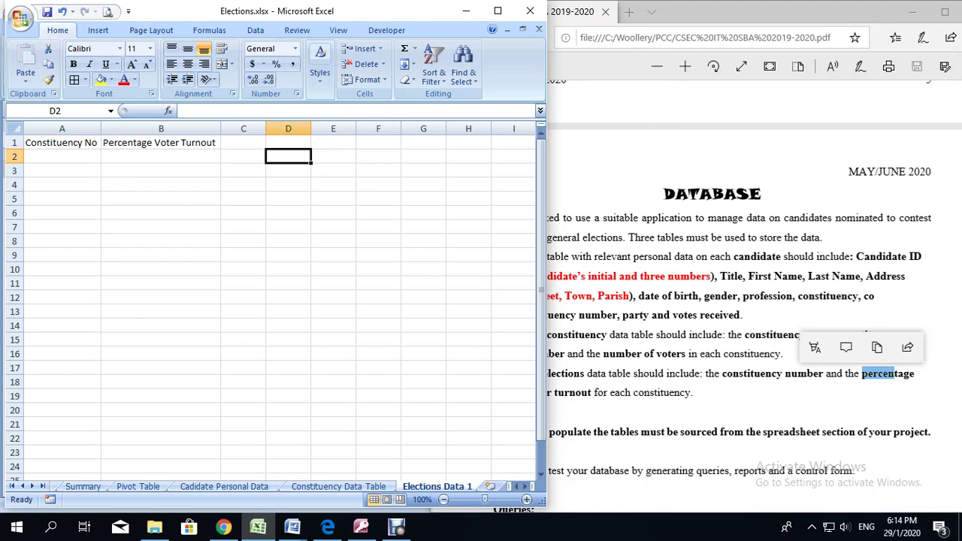
Step: Copy the Percentage Voter Turnout values in cells B10 to B16 of the KEY Sheet
click(22, 486)
click(22, 486)
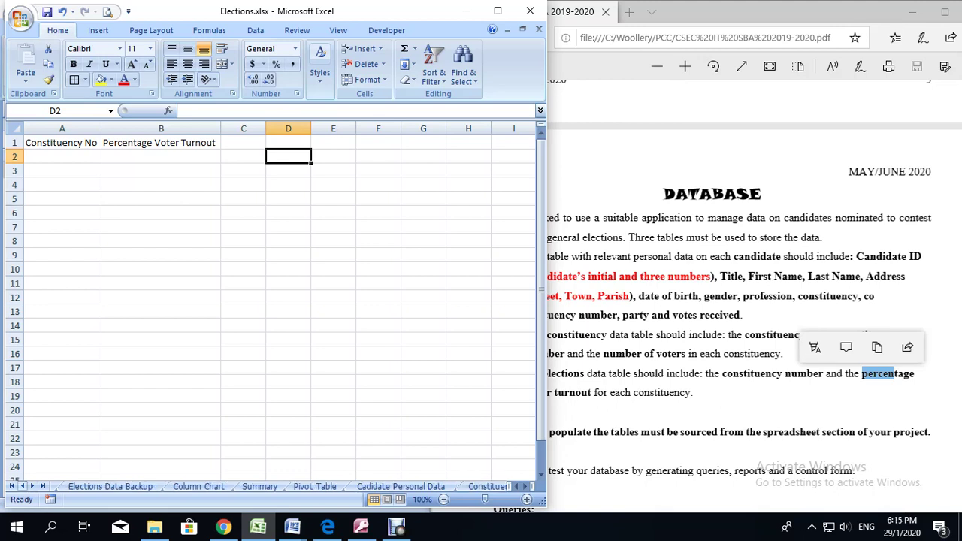
click(22, 486)
click(21, 487)
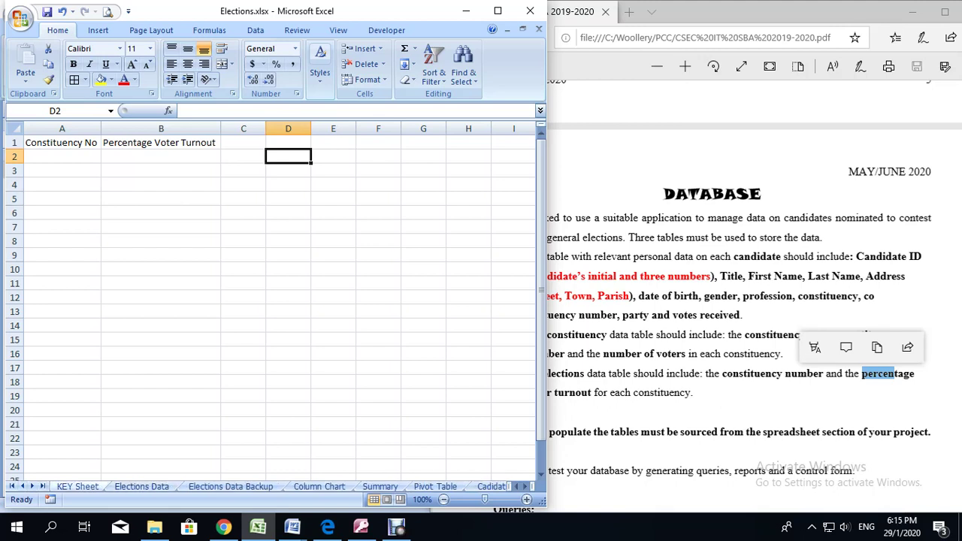
click(77, 486)
drag(147, 288, 155, 371)
key(ctrl+c)
right_click(155, 371)
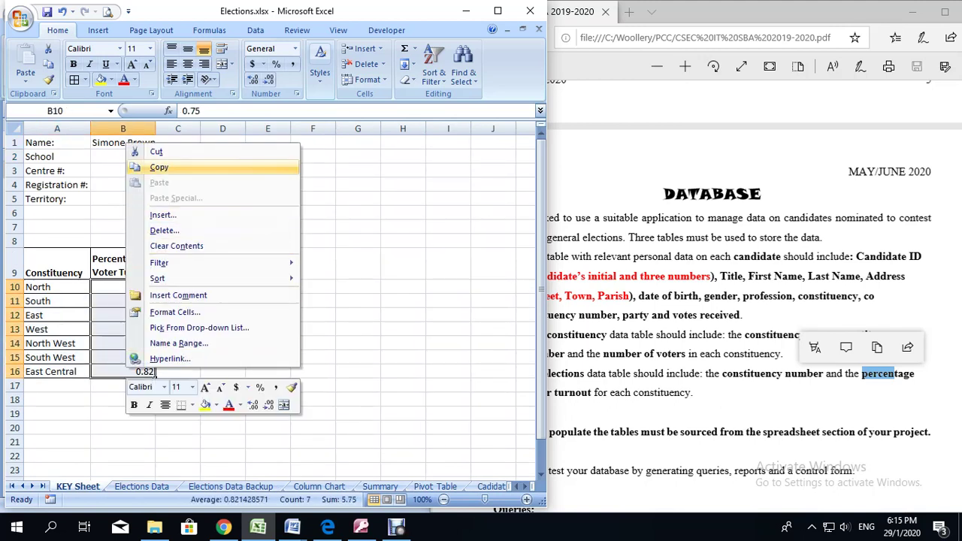
click(160, 167)
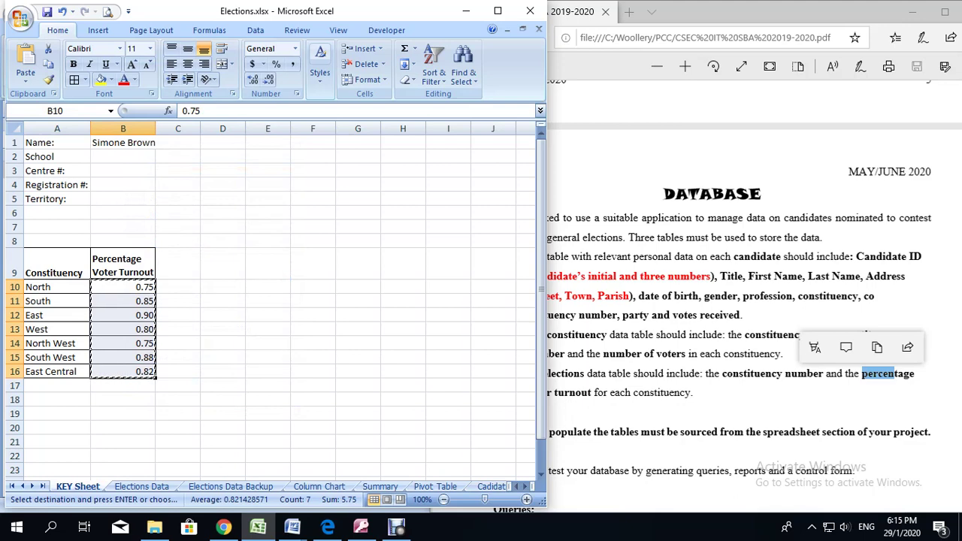
Step: Paste the copied voter turnout values into the Elections Data 1 sheet starting at cell B2
click(33, 486)
click(33, 487)
click(33, 486)
click(33, 486)
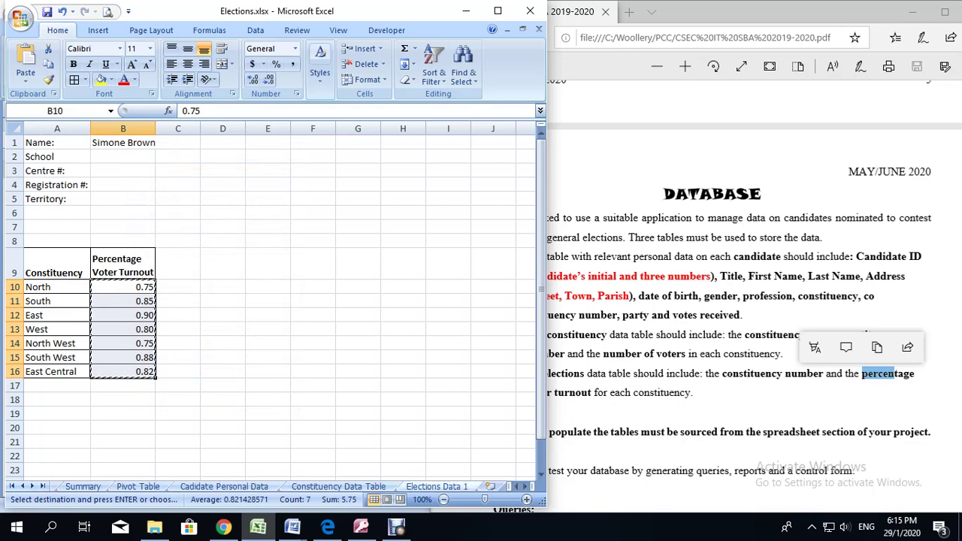
click(437, 486)
right_click(135, 158)
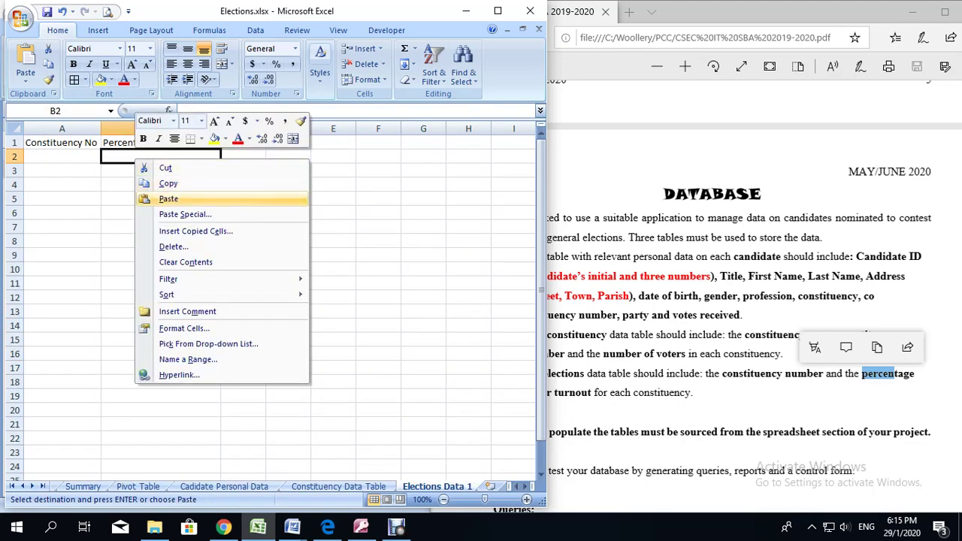
click(169, 198)
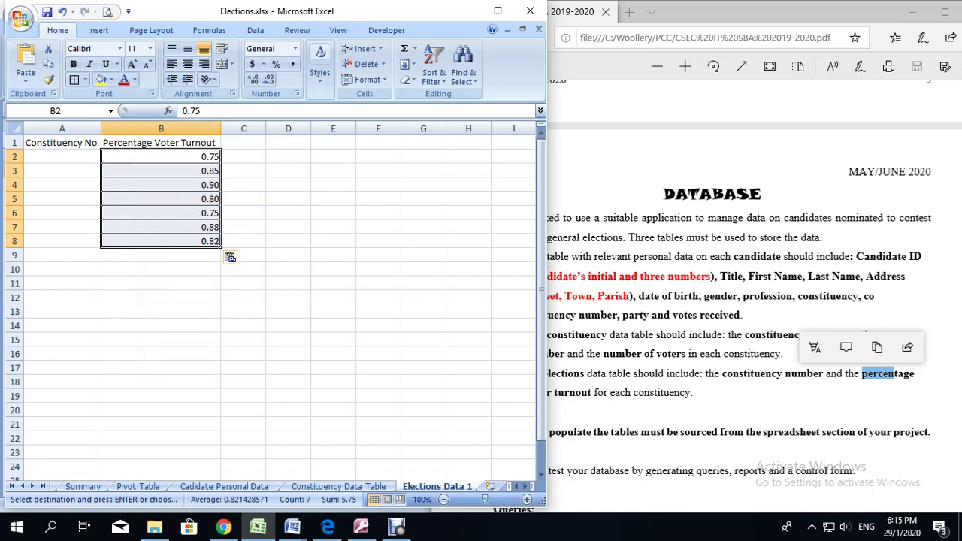
Step: Enter N100 in cell A2, and copy the constituency numbers in B2 to B8 of the Constituency Data Table sheet
click(98, 156)
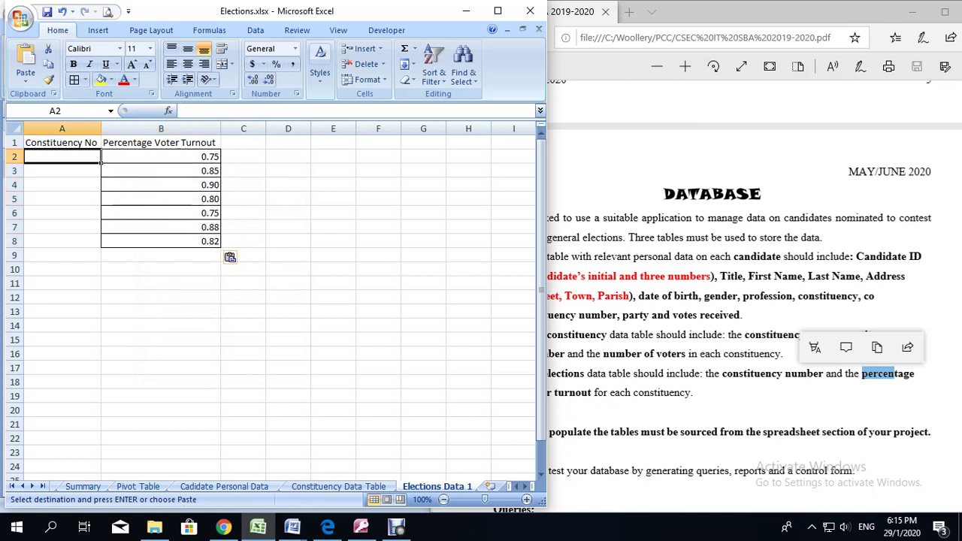
text(N100)
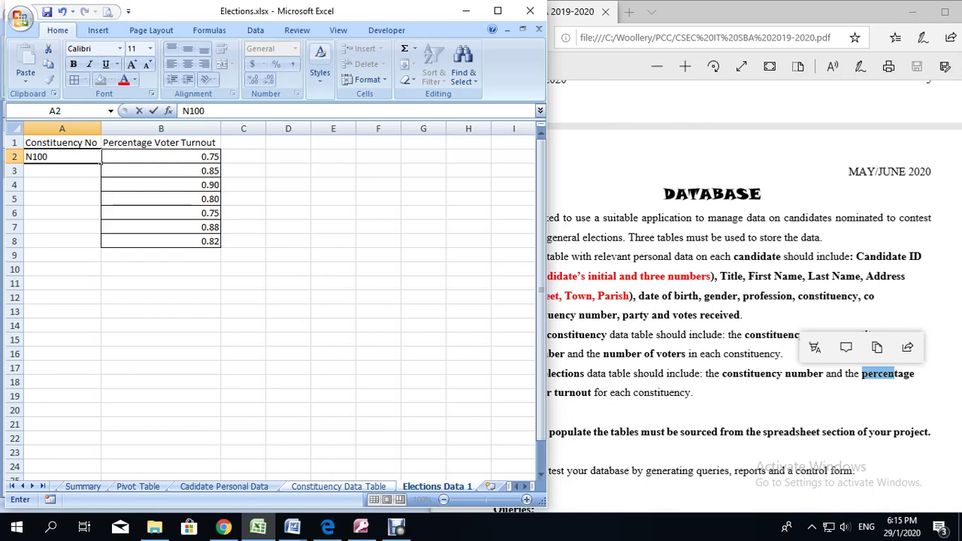
click(338, 486)
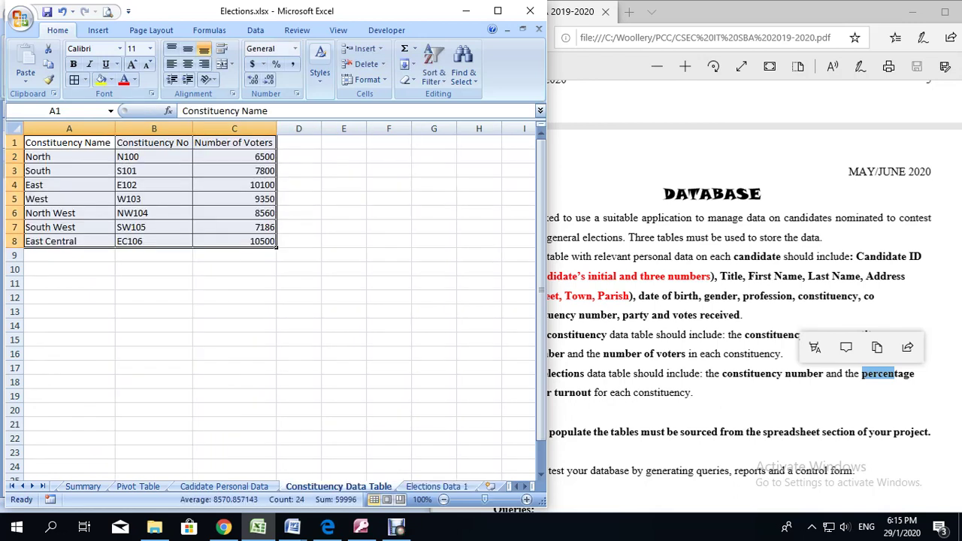
drag(135, 156, 135, 241)
right_click(135, 241)
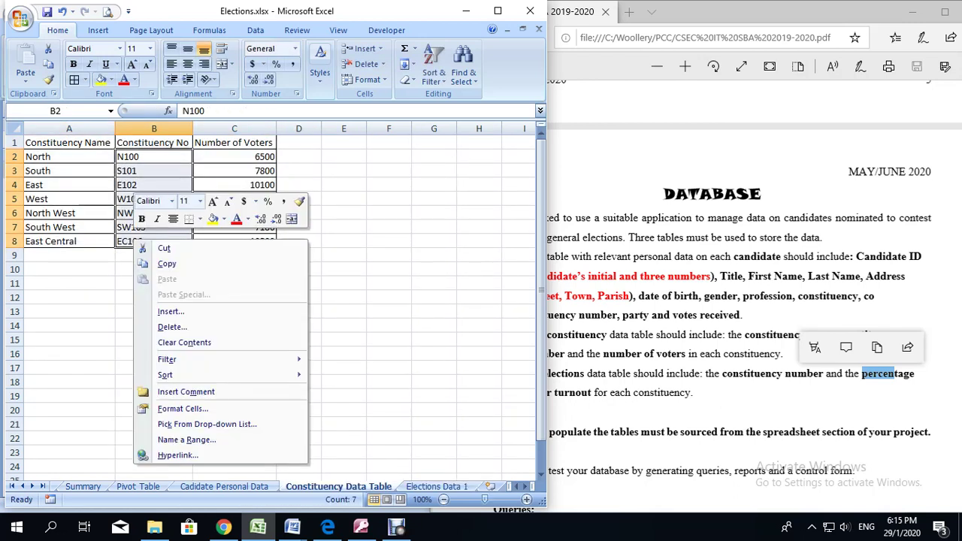
click(167, 264)
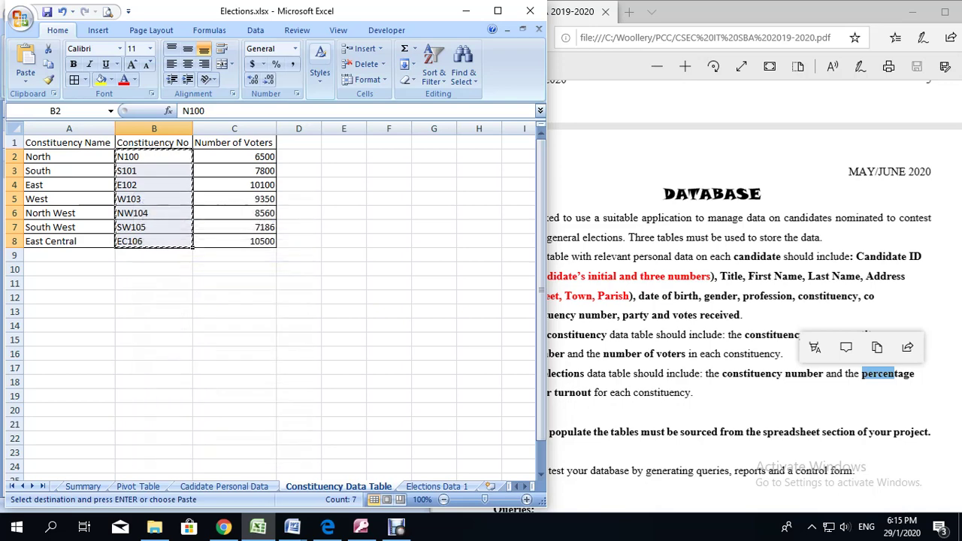
Step: Paste the copied constituency numbers into the Elections Data 1 sheet starting at cell A2
key(ctrl+Page_Down)
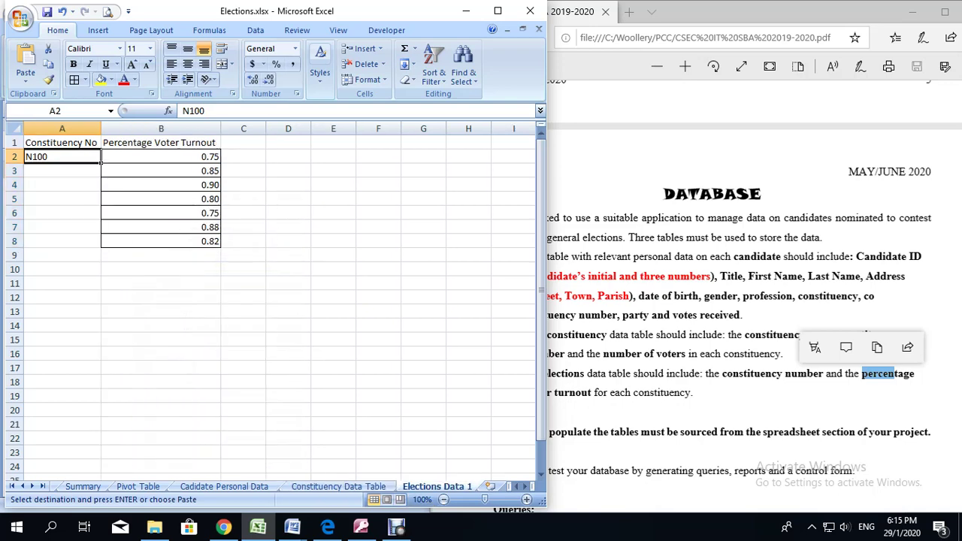
right_click(54, 159)
click(75, 201)
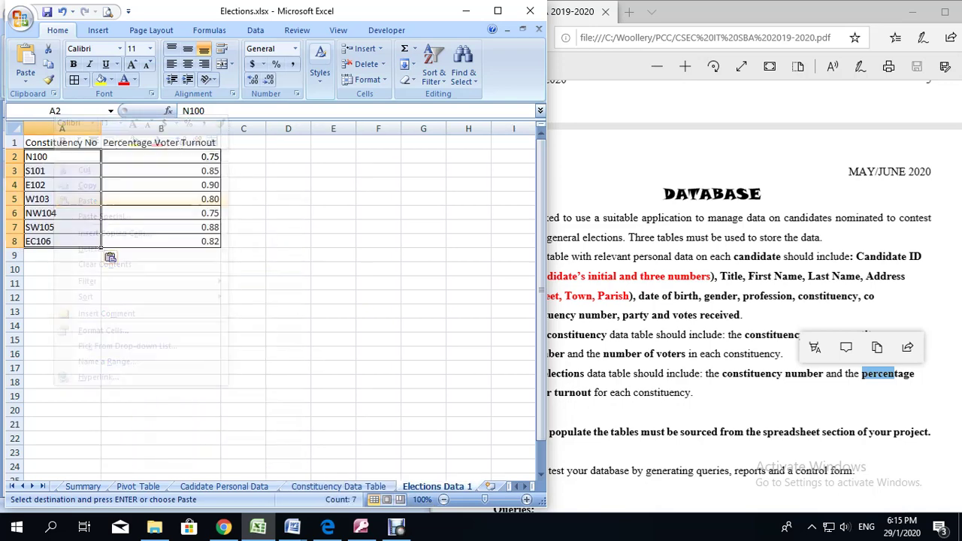
Step: Apply cell borders to the headings and first data row, A1 to B2, of the Elections Data 1 sheet
click(288, 255)
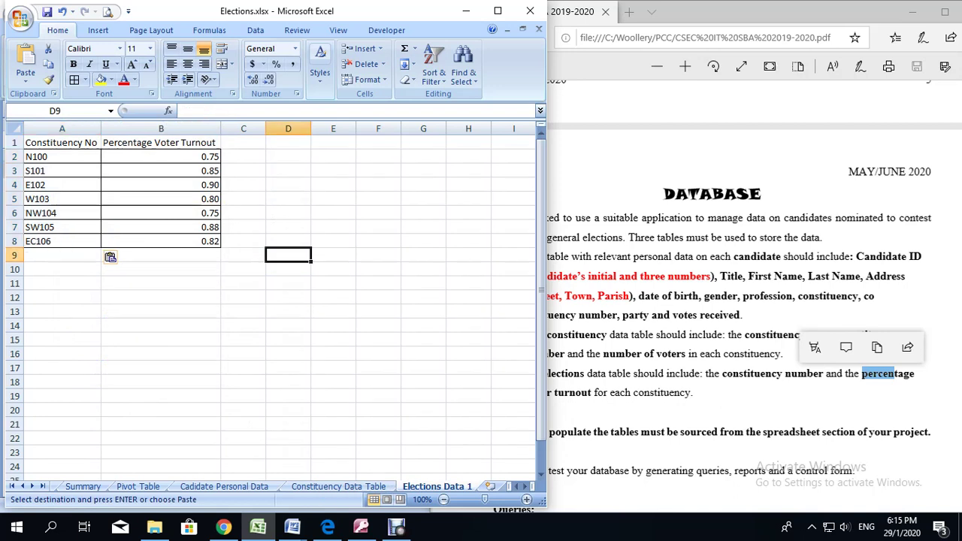
drag(46, 143, 218, 160)
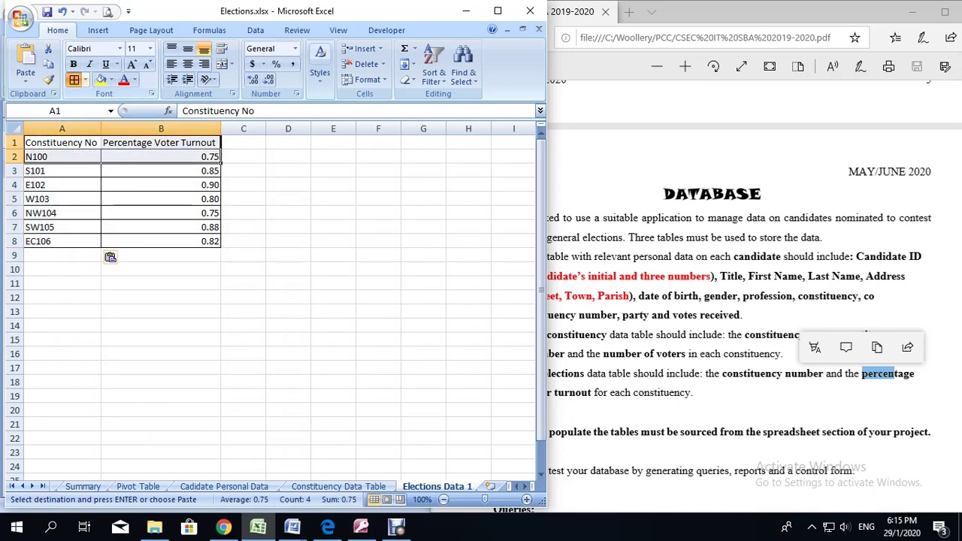
click(74, 79)
drag(288, 186, 288, 198)
Step: Copy the complete constituency number and voter turnout table, cells A1 to B8, in the Elections Data 1 sheet
drag(45, 143, 188, 241)
right_click(190, 202)
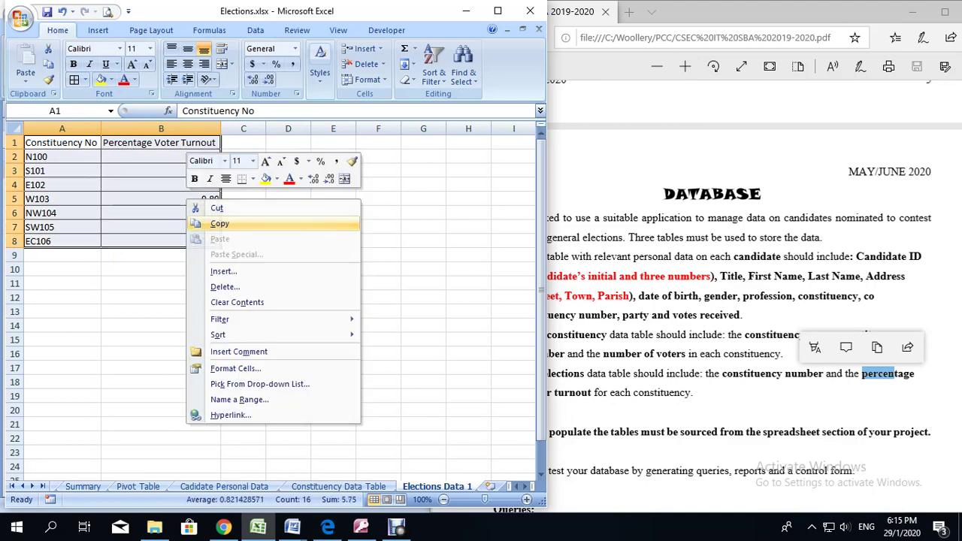
click(215, 221)
Step: Switch to the Access Elections Database and paste the copied cells as a new table, using the first row as column headings
click(360, 526)
right_click(63, 242)
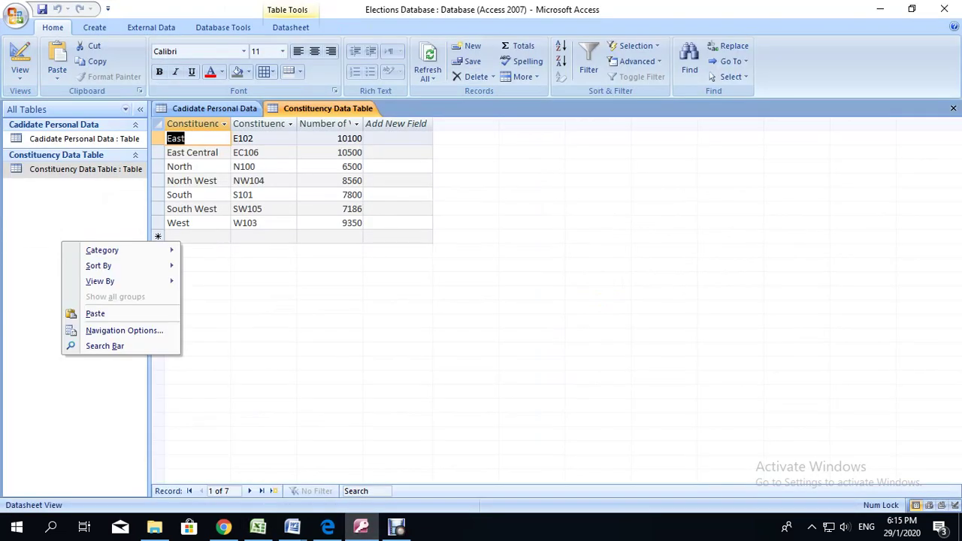
click(94, 313)
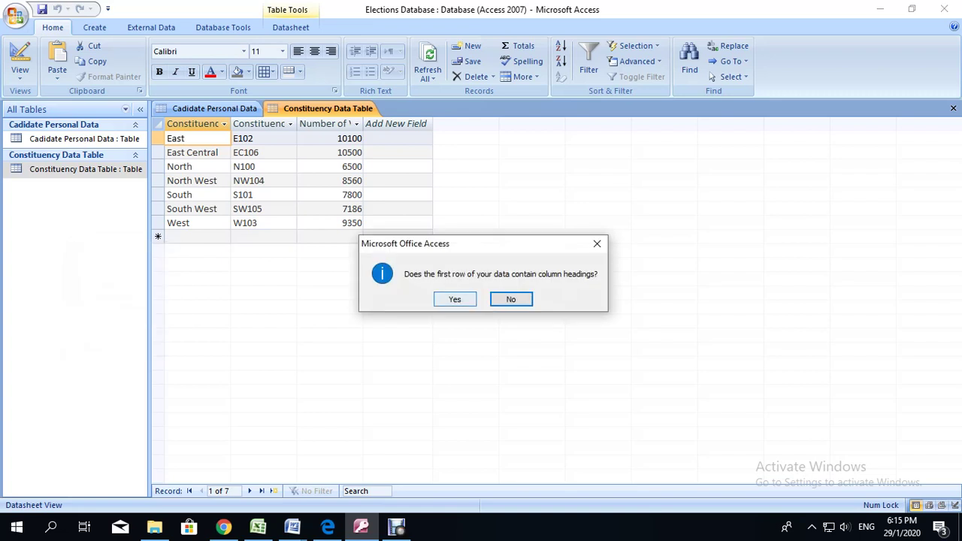
click(453, 298)
key(Return)
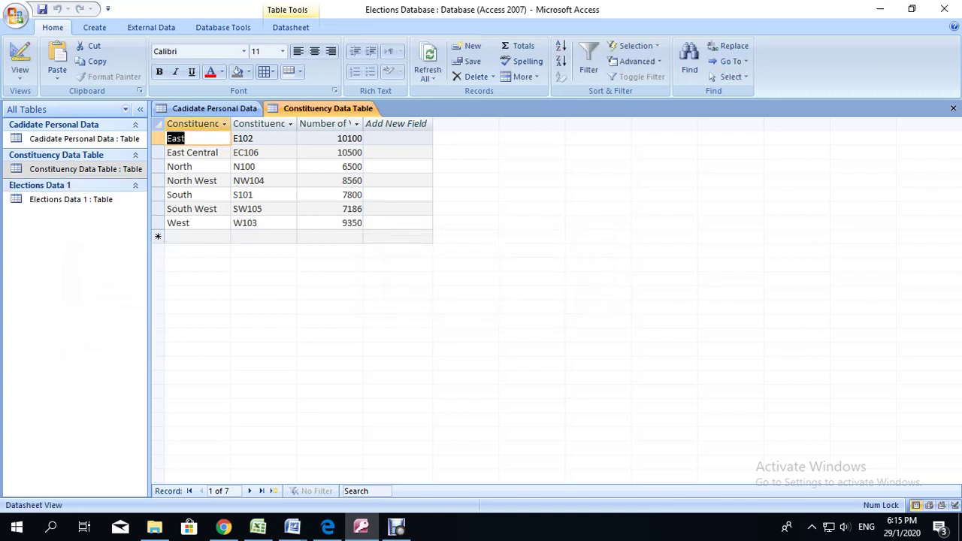
Step: Rename the pasted Elections Data 1 table as Elections Data
right_click(83, 200)
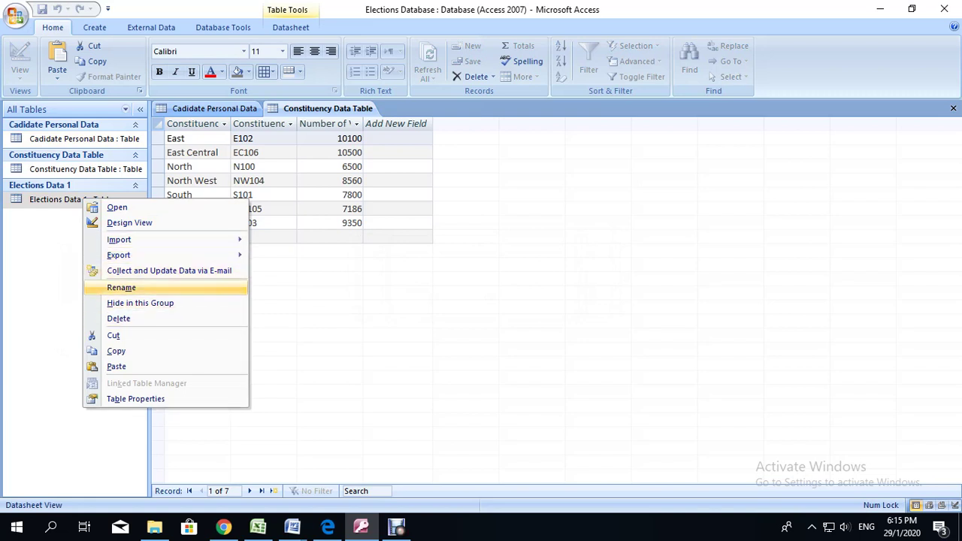
click(121, 288)
key(End)
key(BackSpace)
key(BackSpace)
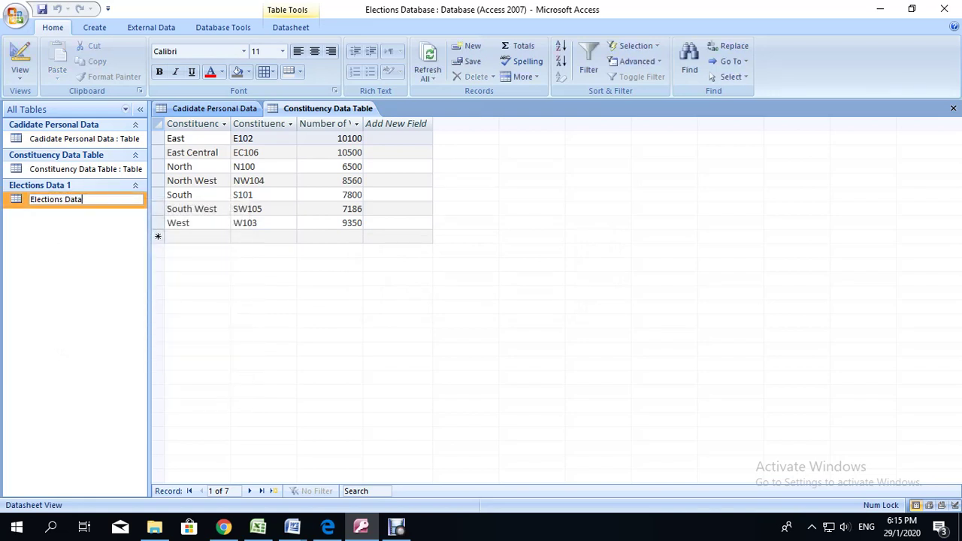
key(Return)
Step: Open the Elections Data table in Design view and go to the Percentage Voter Turnout field
right_click(98, 199)
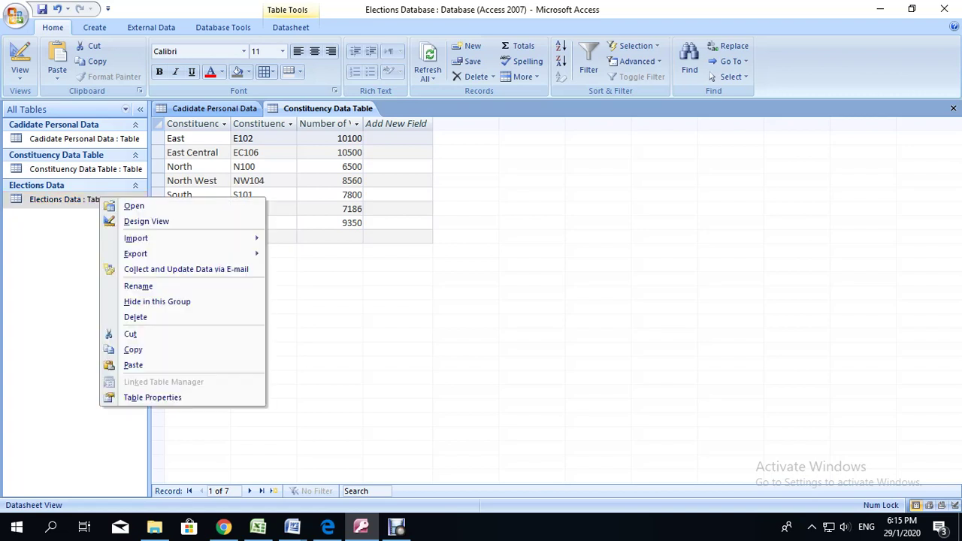
click(124, 222)
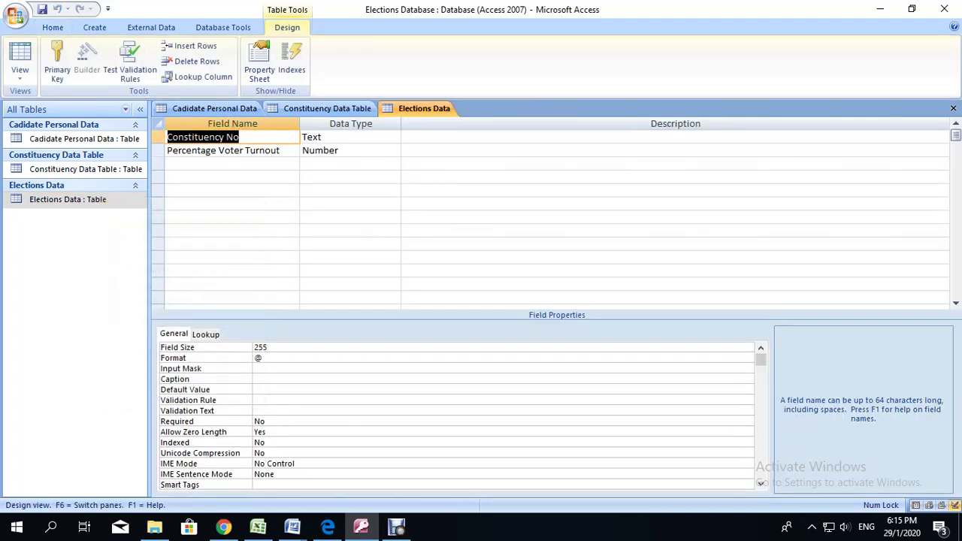
key(End)
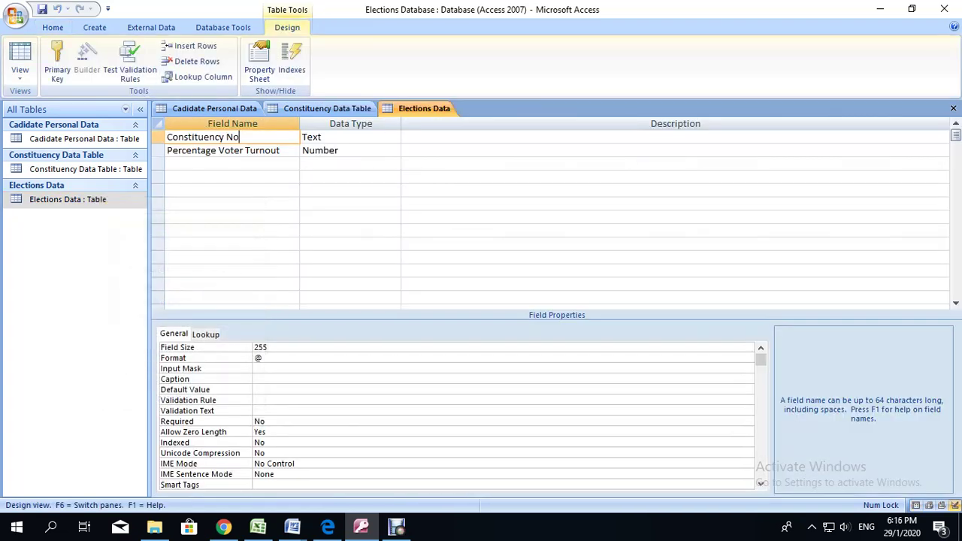
key(Tab)
key(Tab)
key(Tab)
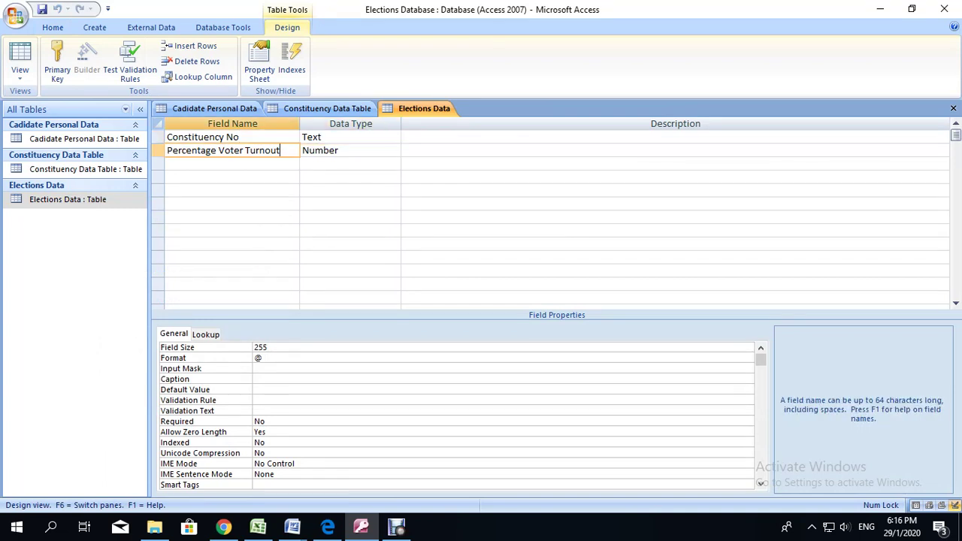
Step: Choose General Number as the Percentage Voter Turnout format, check the values in Datasheet view, and return to Design view
click(348, 150)
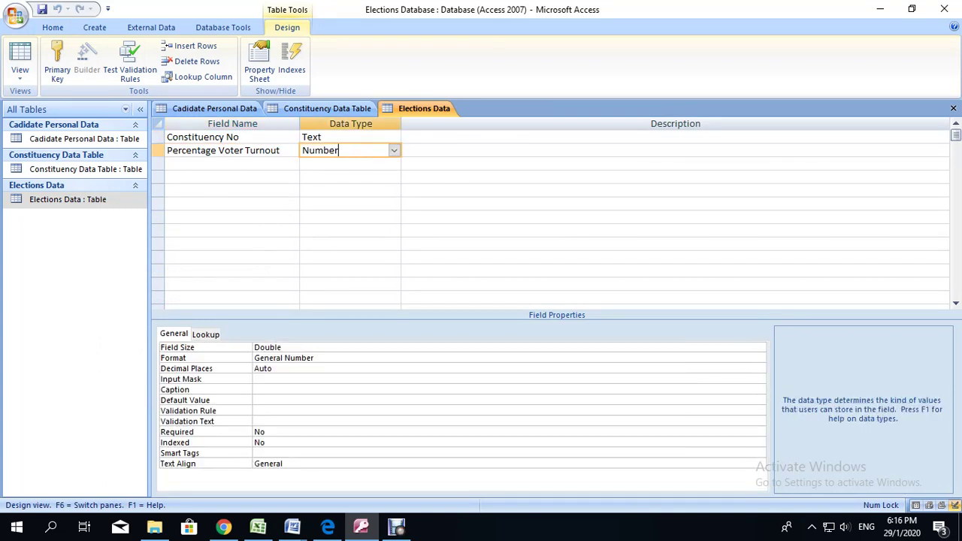
click(309, 358)
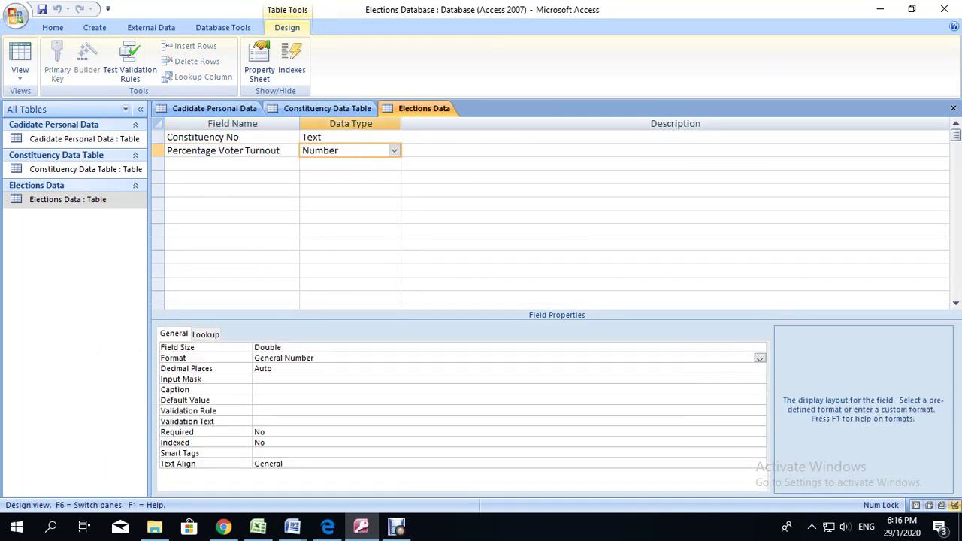
click(760, 358)
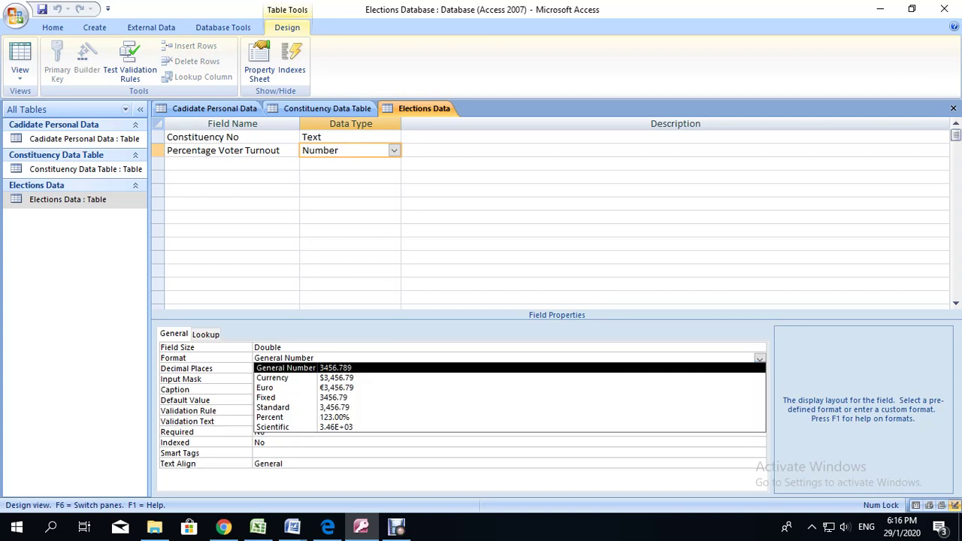
click(285, 367)
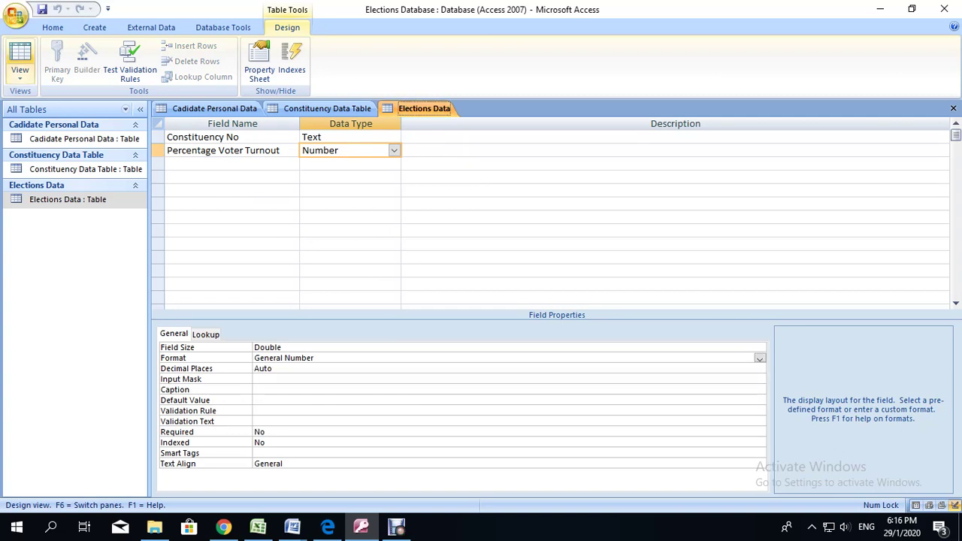
click(20, 60)
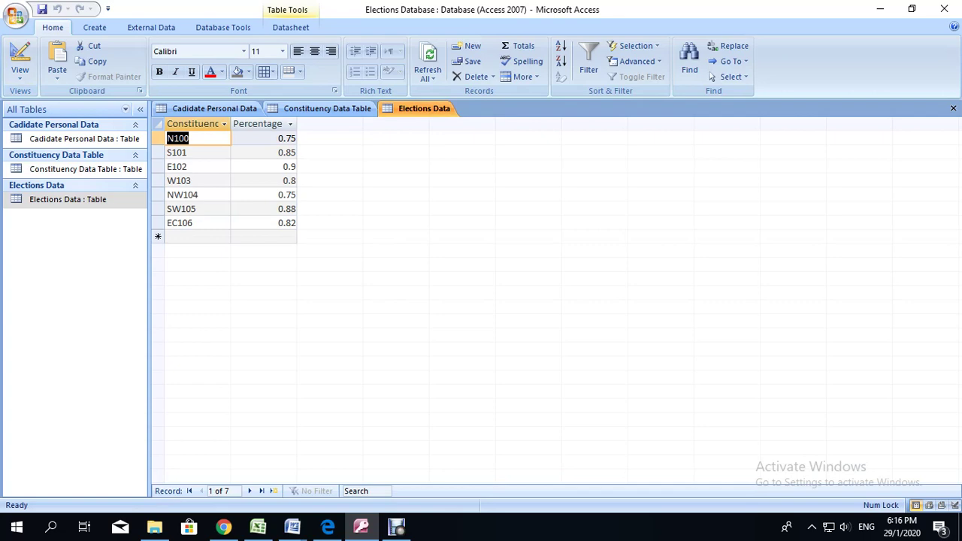
right_click(422, 110)
click(468, 170)
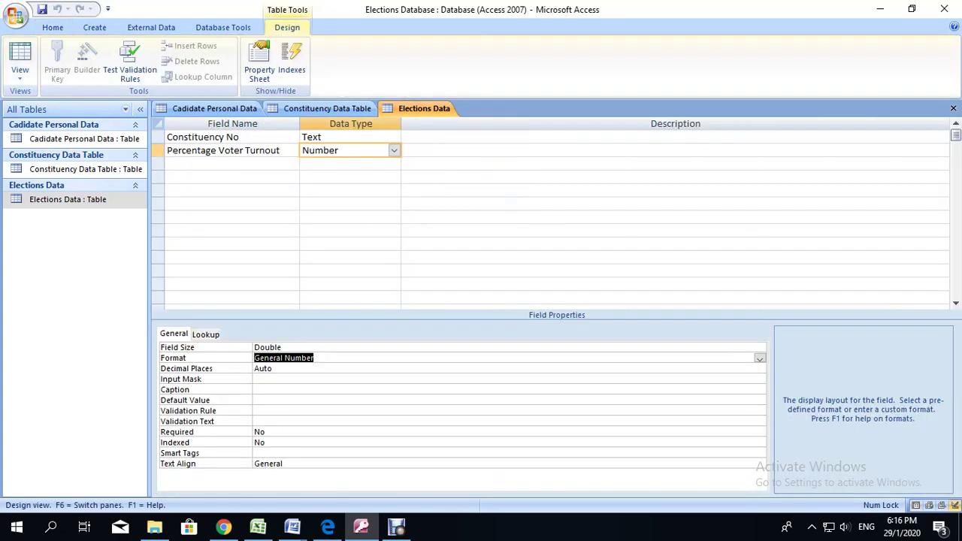
Step: Set the Percentage Voter Turnout field's format to Standard with 2 decimal places
click(760, 359)
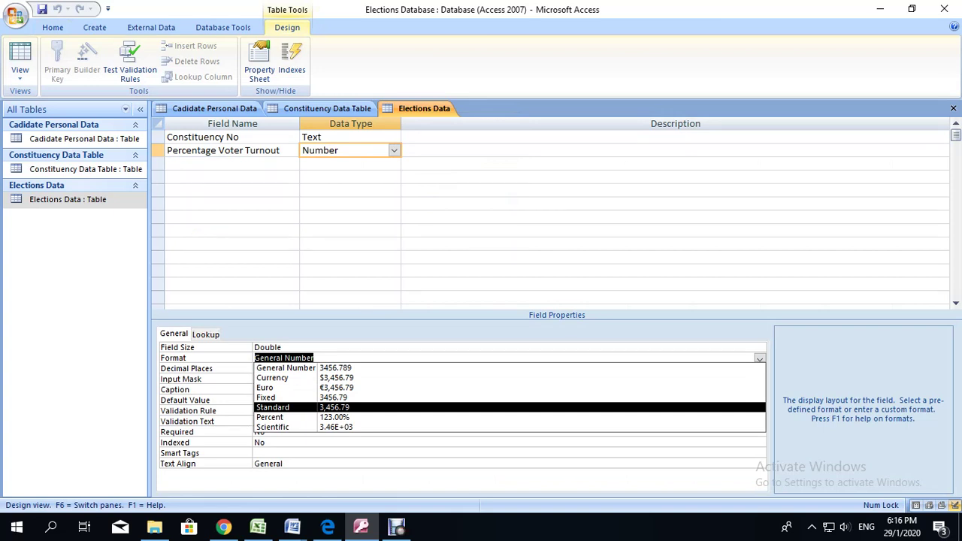
key(Return)
click(760, 369)
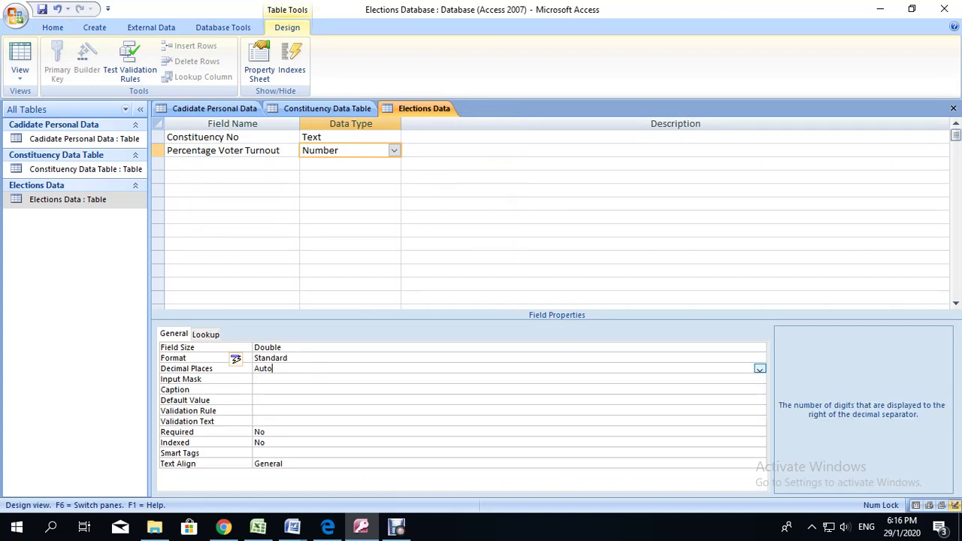
click(760, 369)
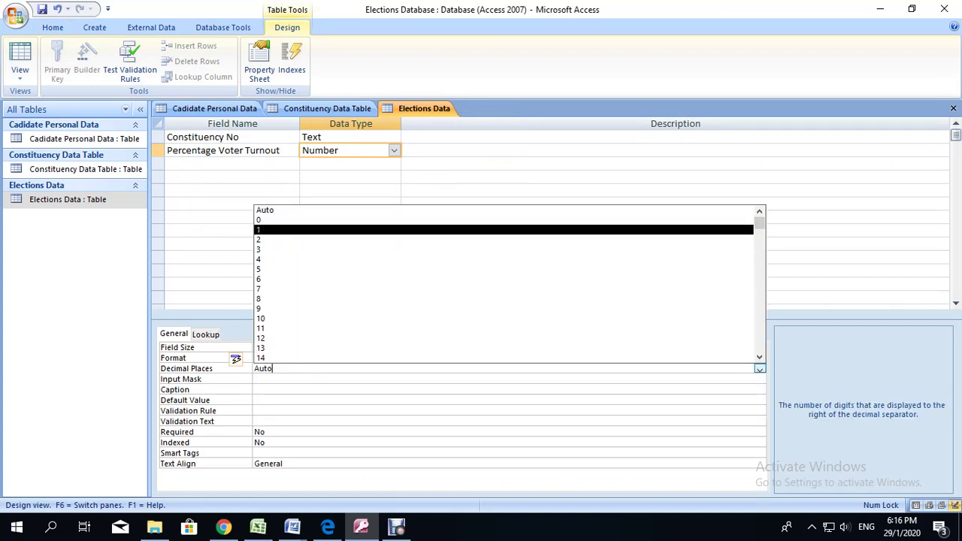
click(707, 240)
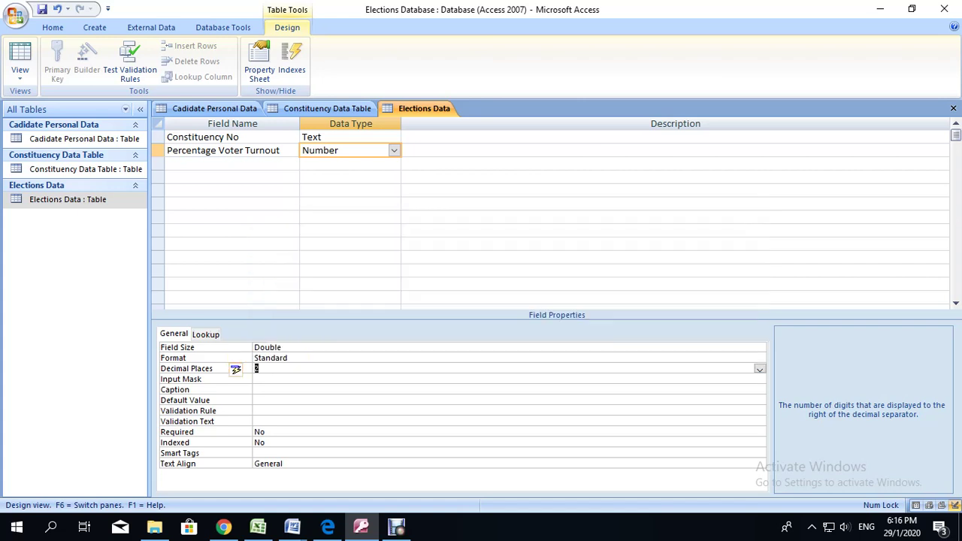
Step: Make Constituency No the primary key of the Elections Data table
click(240, 138)
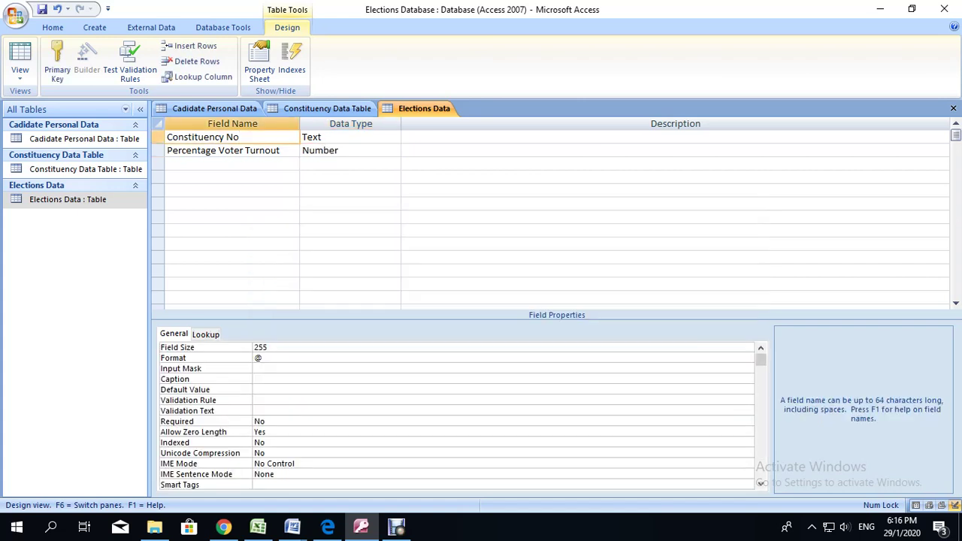
click(158, 136)
click(58, 64)
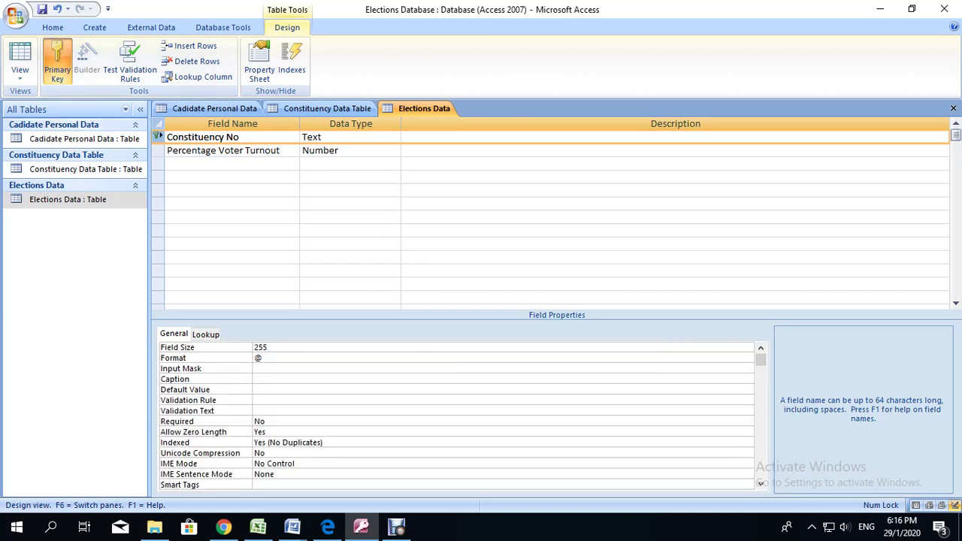
Step: Set the Constituency No field size to 5 and save the Elections Data table, accepting the shorter field size
key(F6)
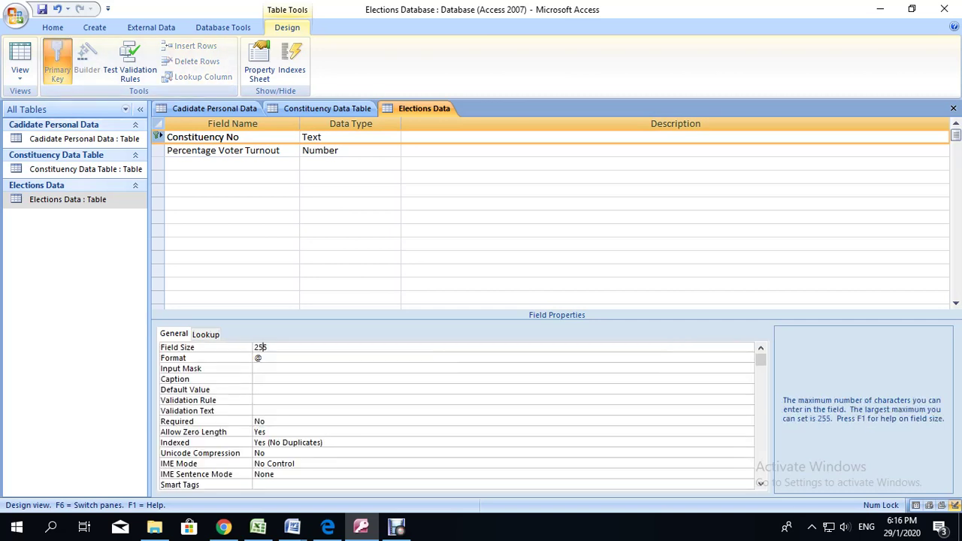
key(BackSpace)
key(ctrl+s)
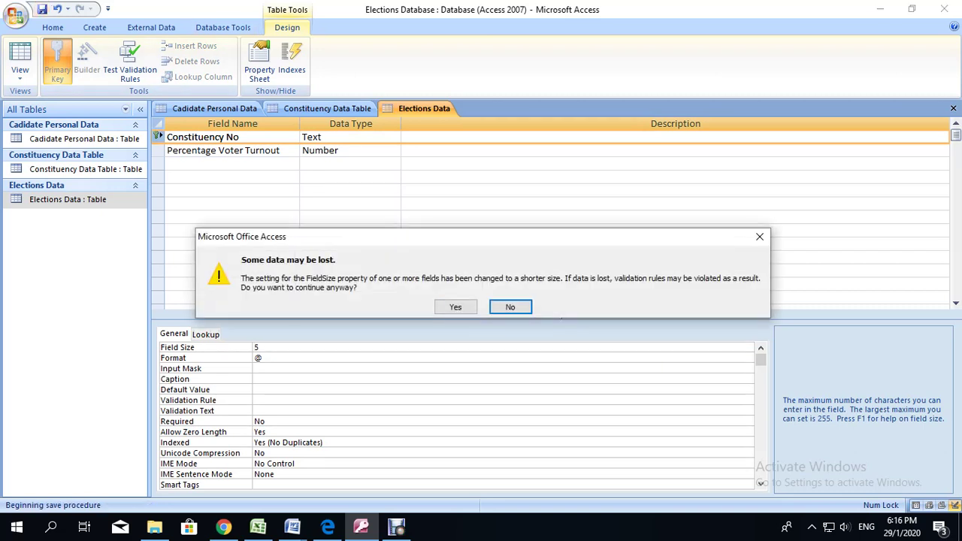
click(456, 307)
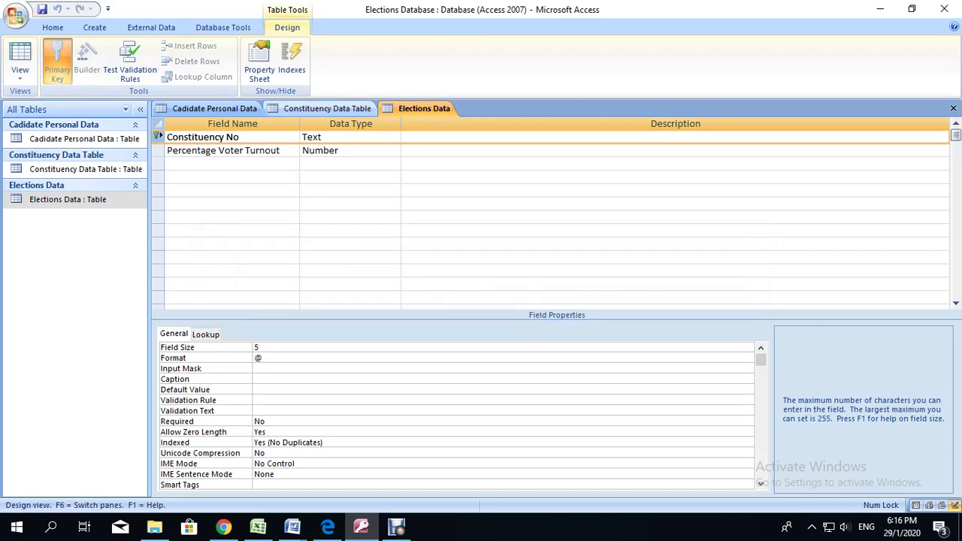
Step: Check the Elections Data records in Datasheet view and close all open tables
click(20, 58)
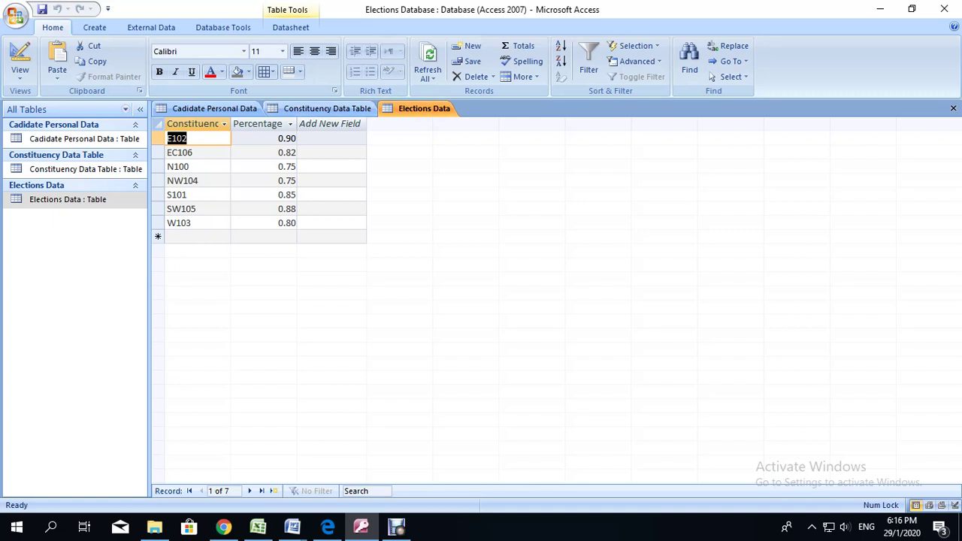
right_click(428, 110)
click(461, 135)
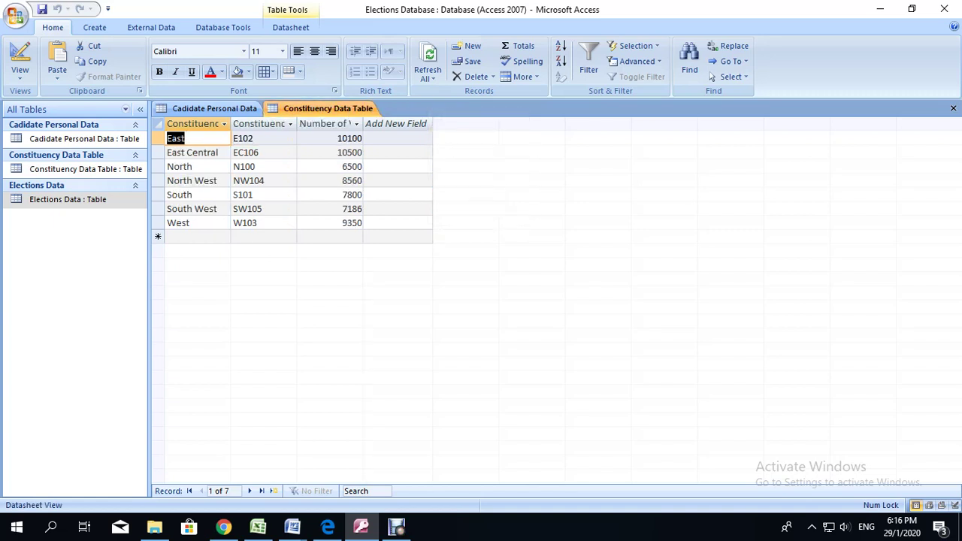
right_click(346, 110)
click(383, 149)
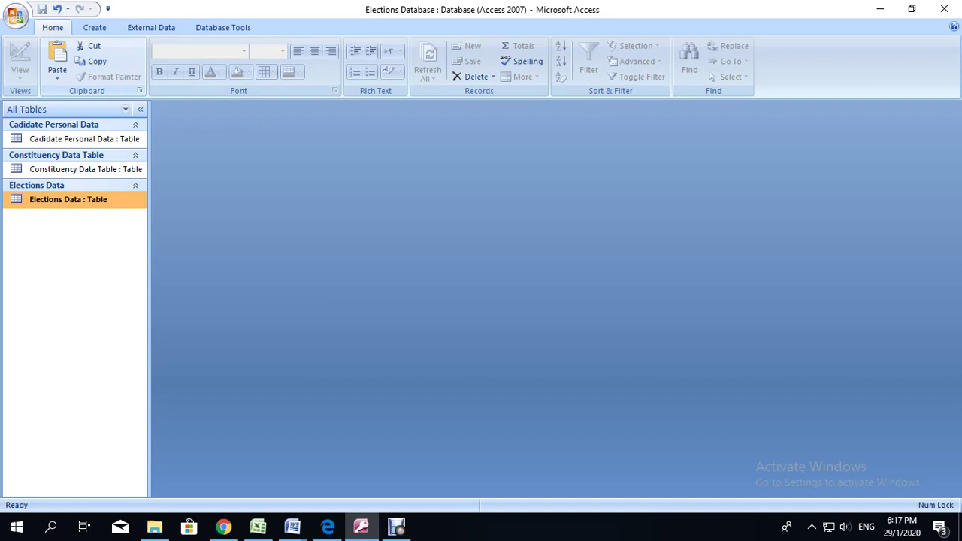
Step: Open the Relationships window and add the Cadidate Personal Data, Constituency Data Table and Elections Data tables
click(223, 27)
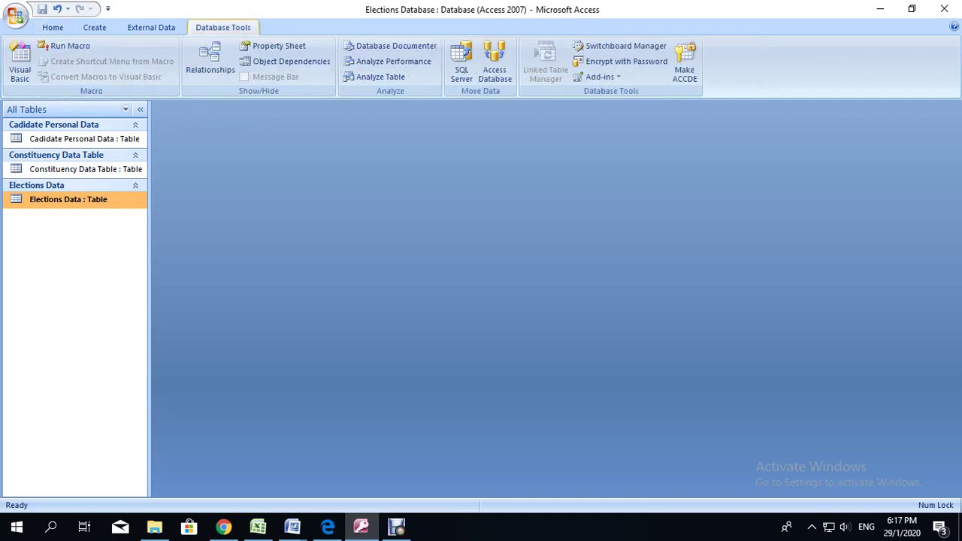
click(210, 60)
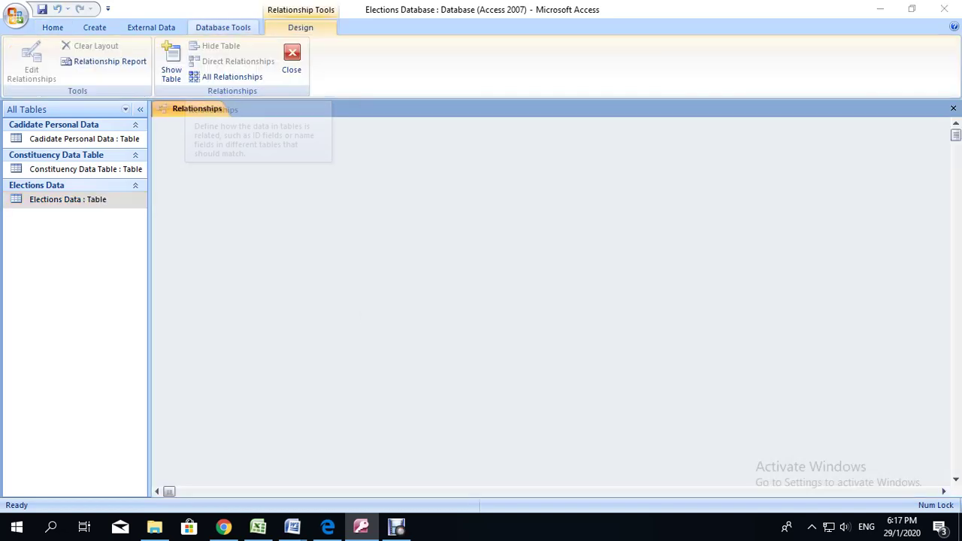
drag(421, 166, 421, 146)
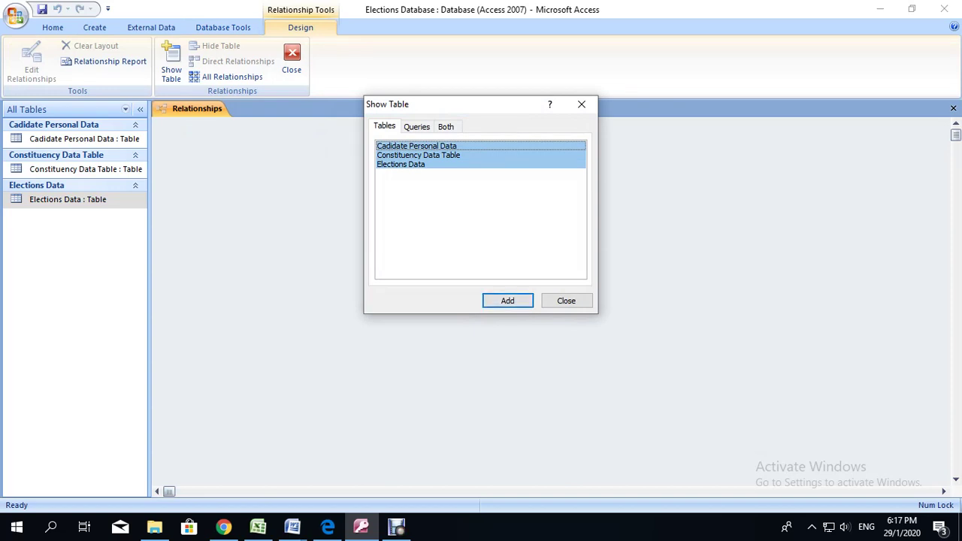
key(Return)
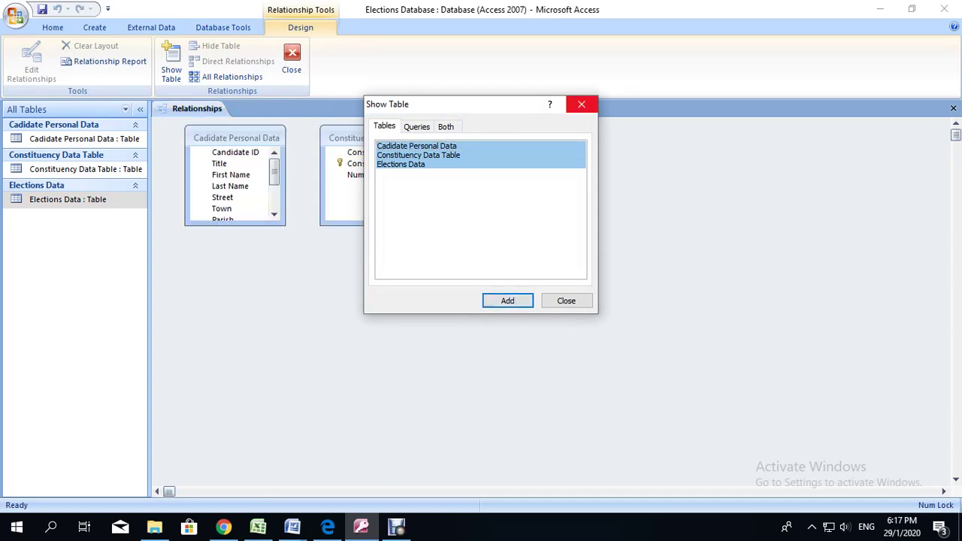
click(451, 164)
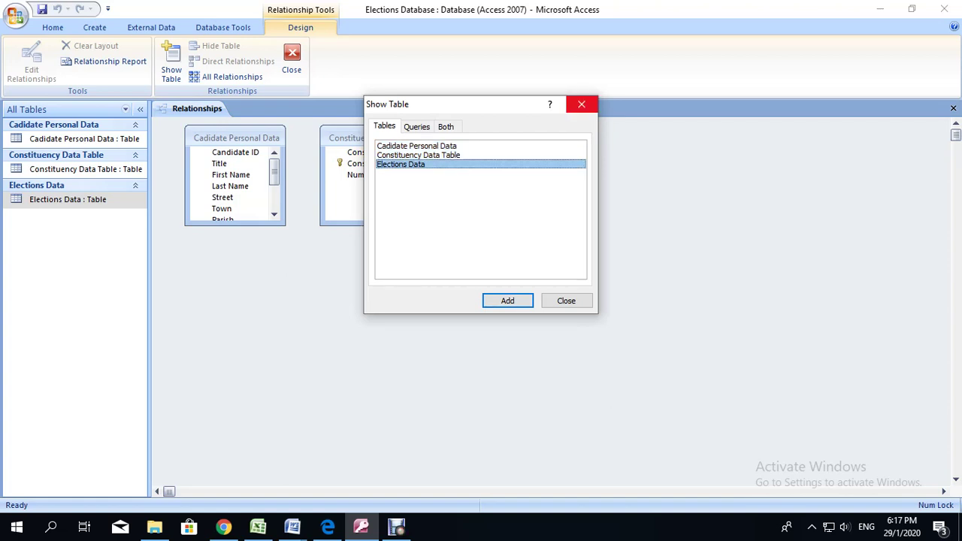
Step: Close the Show Table dialog and spread out the tables, with Constituency Data Table opposite Cadidate Personal Data and Elections Data below between them
click(581, 105)
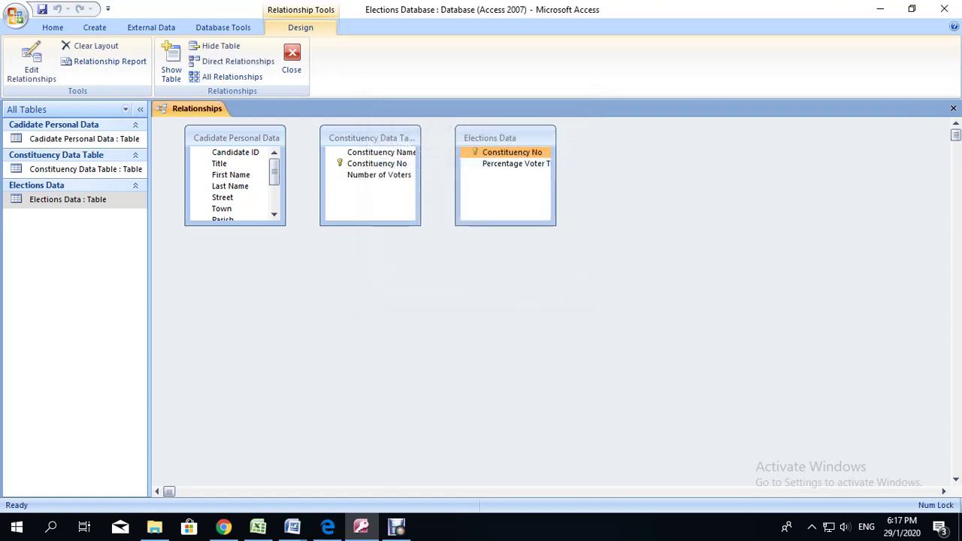
drag(370, 137, 629, 153)
drag(505, 138, 410, 291)
drag(628, 154, 552, 139)
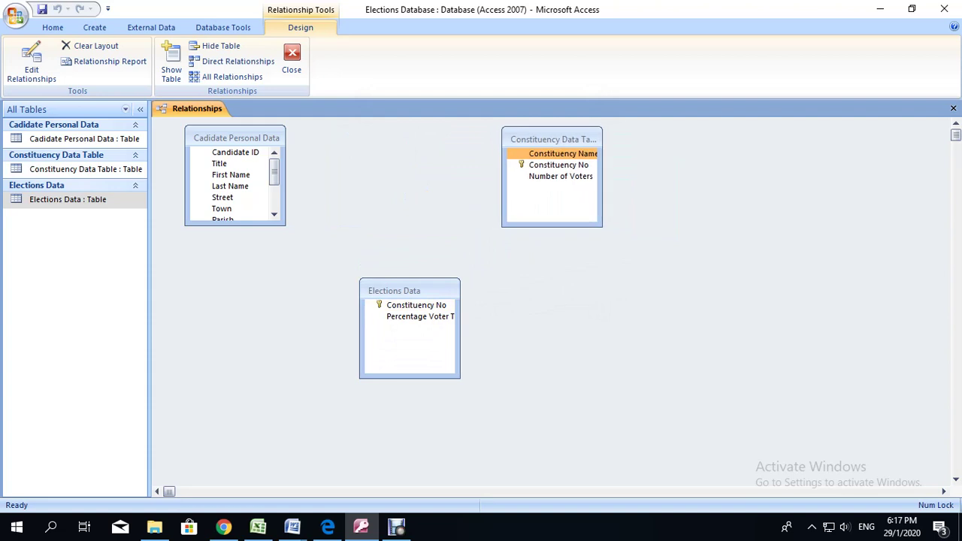
drag(394, 291, 372, 288)
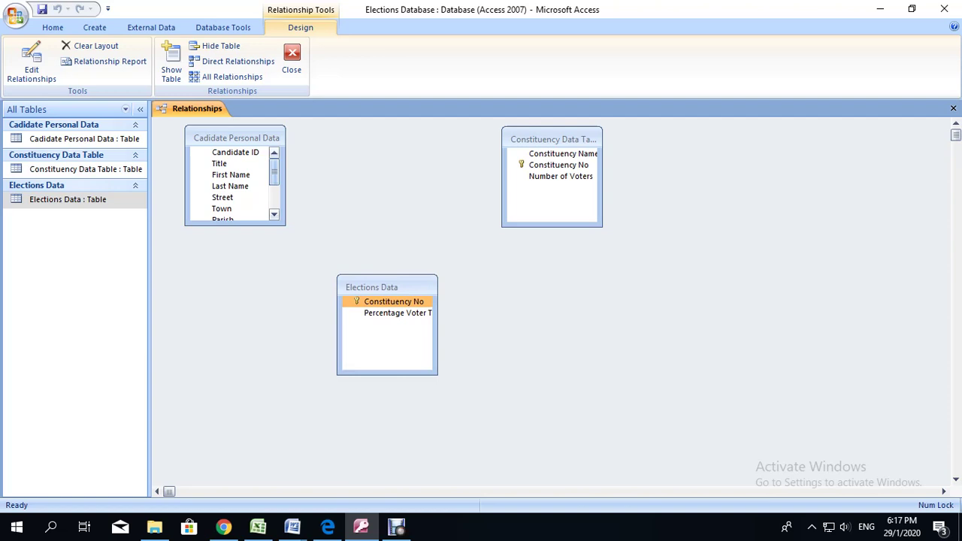
Step: Make Candidate ID the primary key of the Cadidate Personal Data table and set its field size to 5
click(218, 163)
click(235, 152)
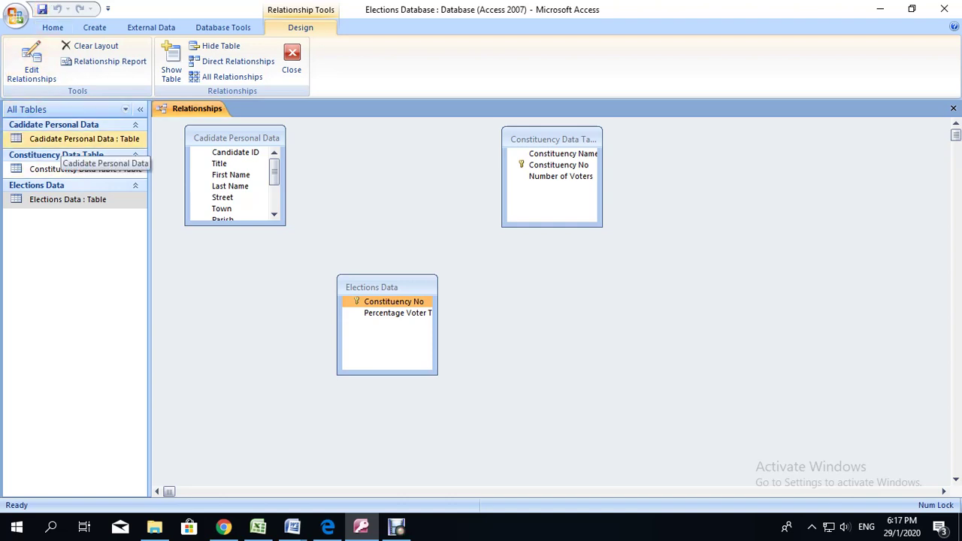
right_click(65, 139)
click(108, 161)
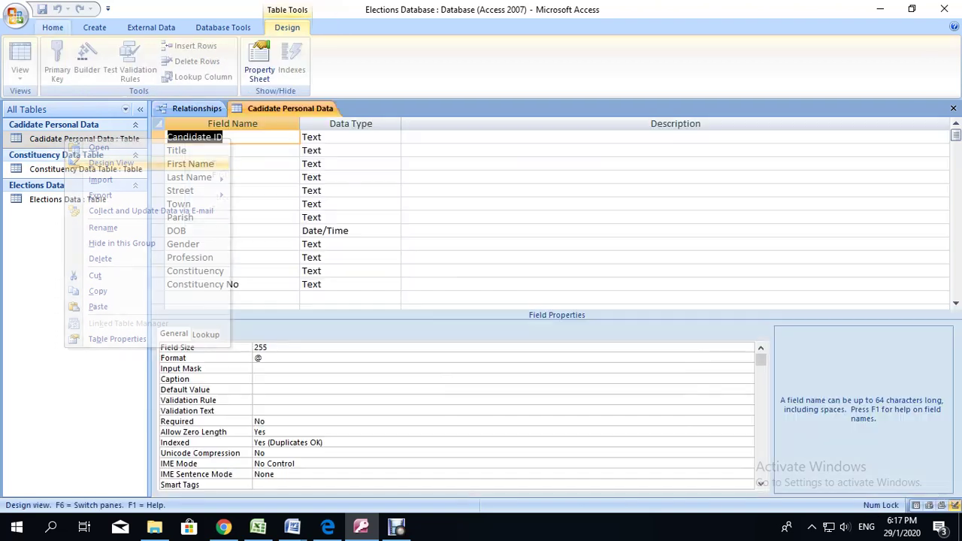
click(158, 137)
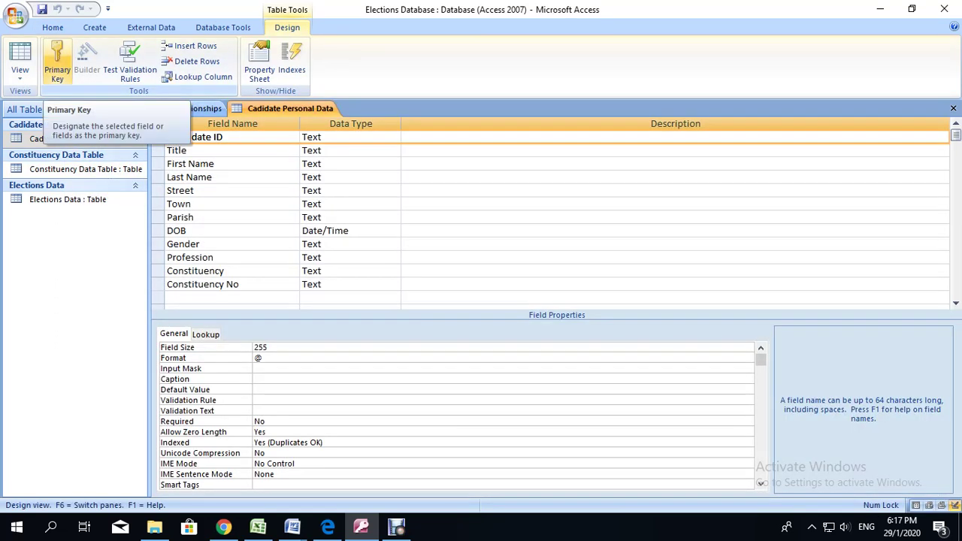
click(58, 66)
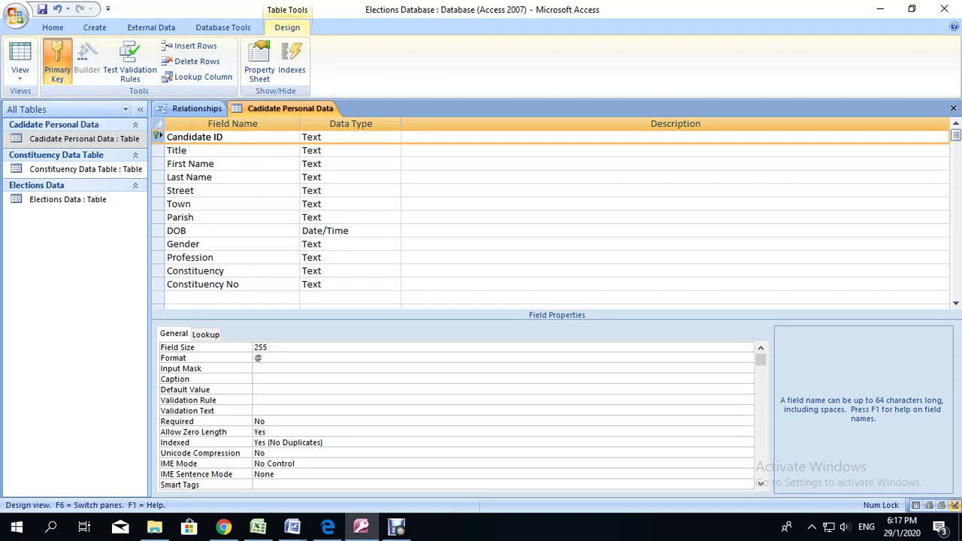
click(263, 347)
double_click(263, 347)
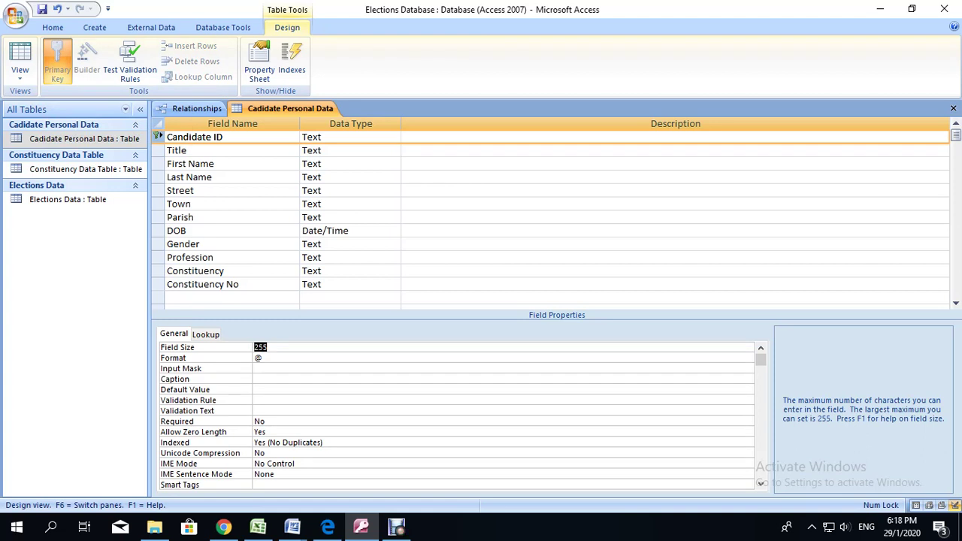
text(5)
Step: Set the Constituency No field size to 5, save Cadidate Personal Data accepting the shorter sizes, and close the table
click(194, 284)
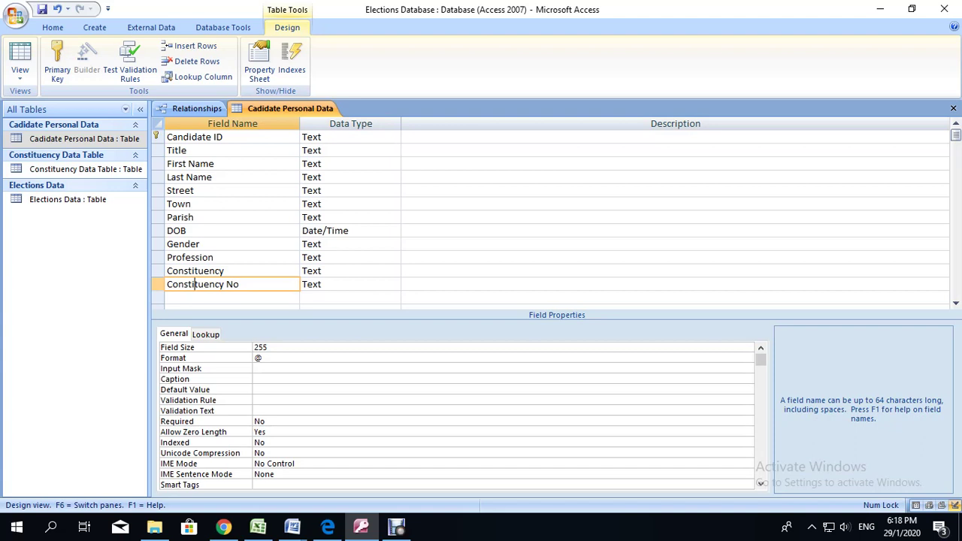
key(F6)
text(5)
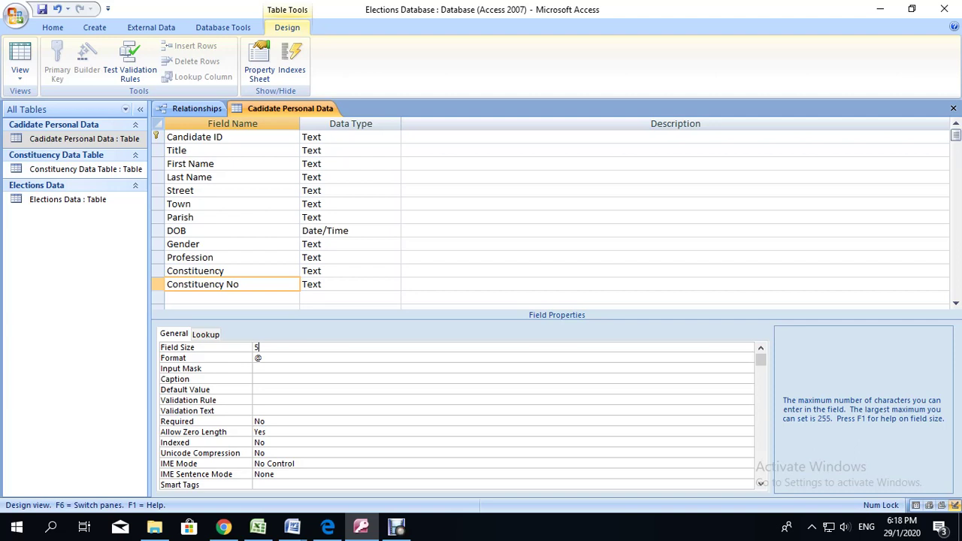
key(ctrl+s)
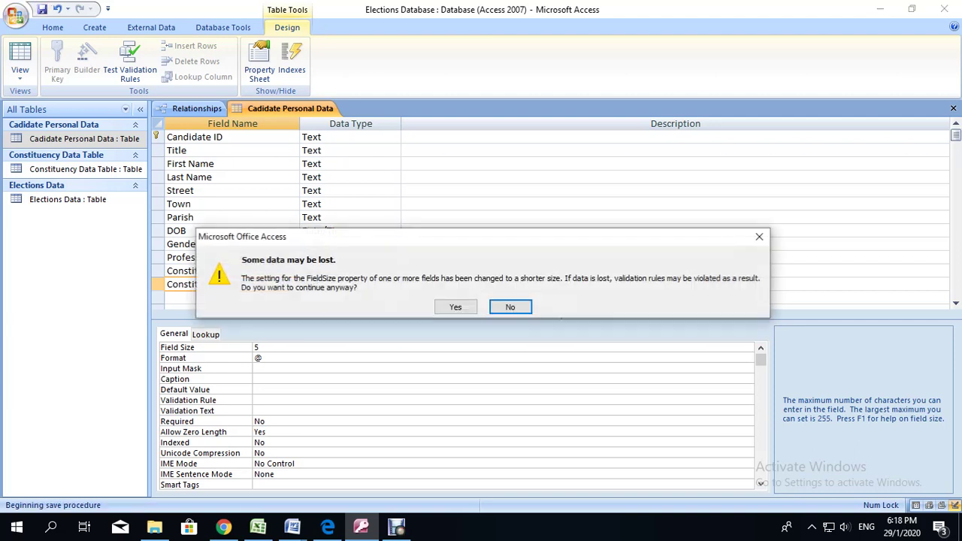
click(456, 306)
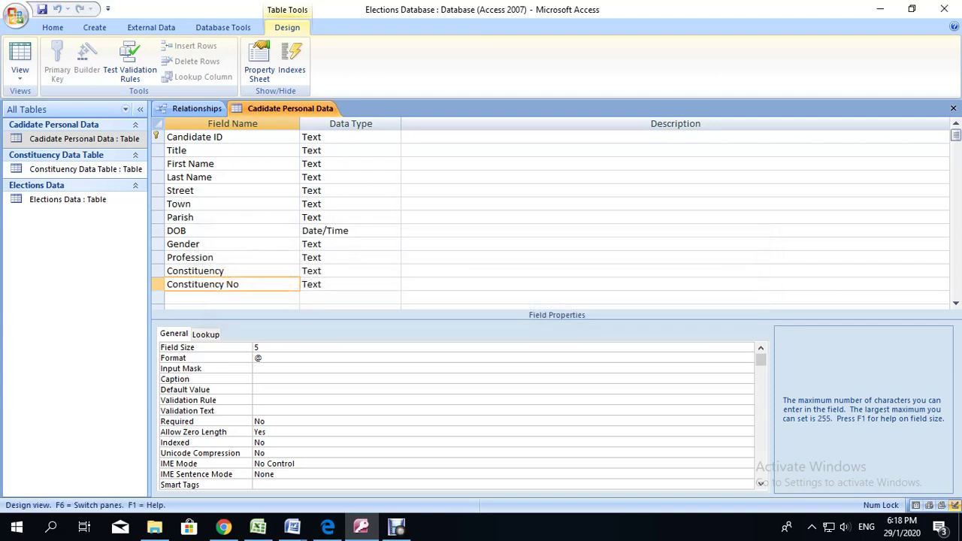
right_click(276, 112)
click(308, 137)
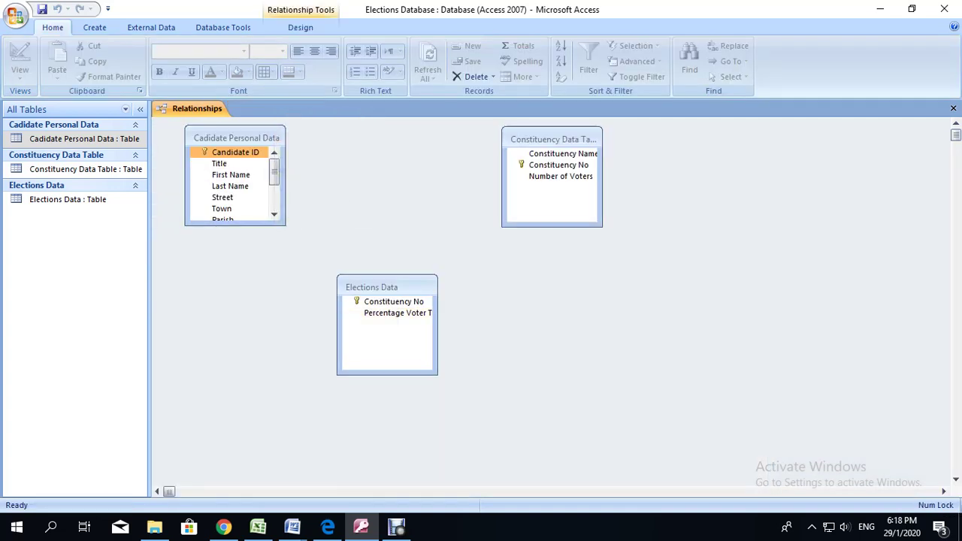
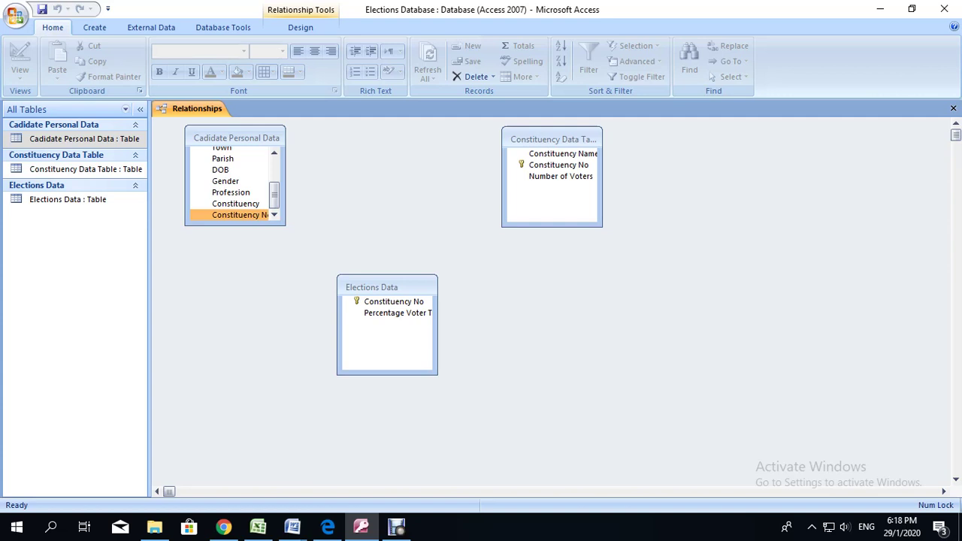
Step: Try to relate Cadidate Personal Data to Elections Data on Constituency No with referential integrity enforced
drag(239, 215, 392, 302)
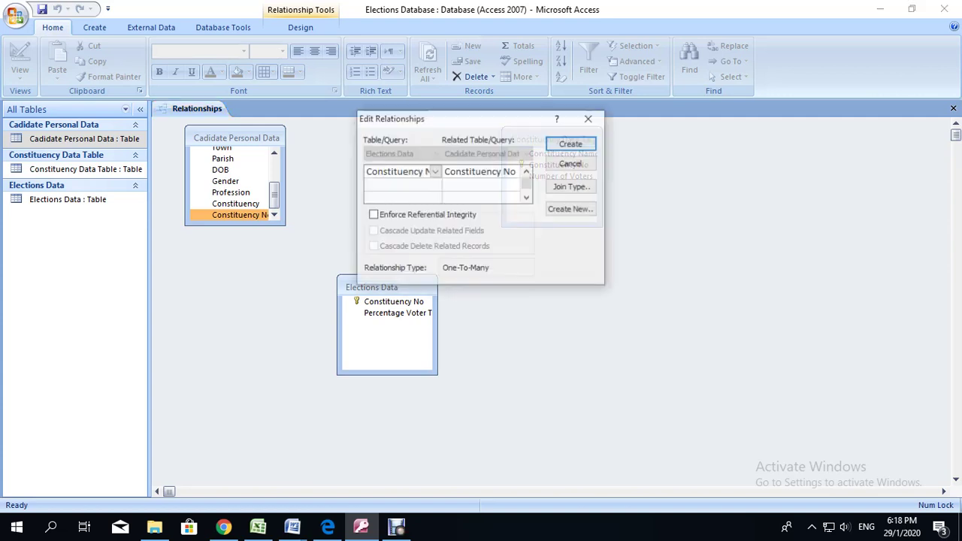
click(373, 215)
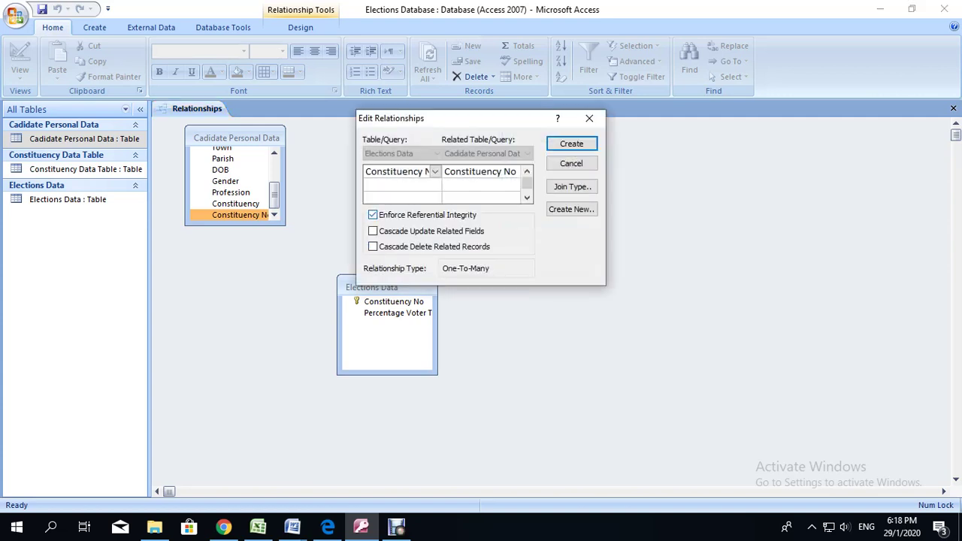
click(571, 144)
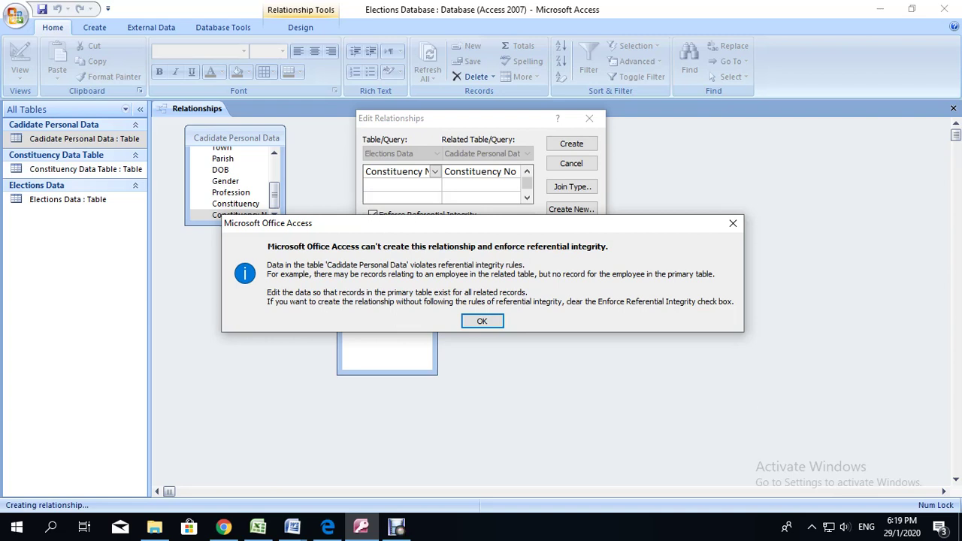
key(Return)
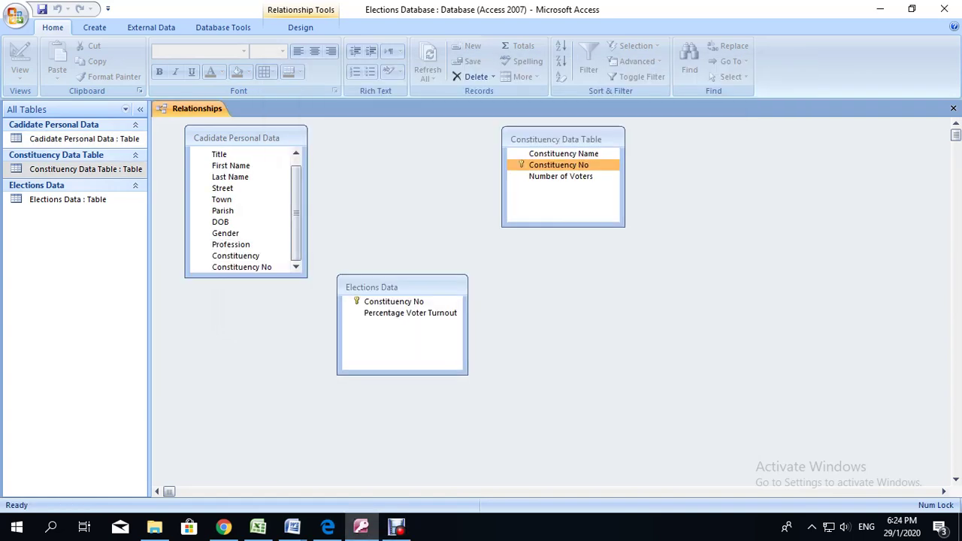
click(230, 245)
click(221, 199)
click(220, 221)
click(560, 176)
click(558, 164)
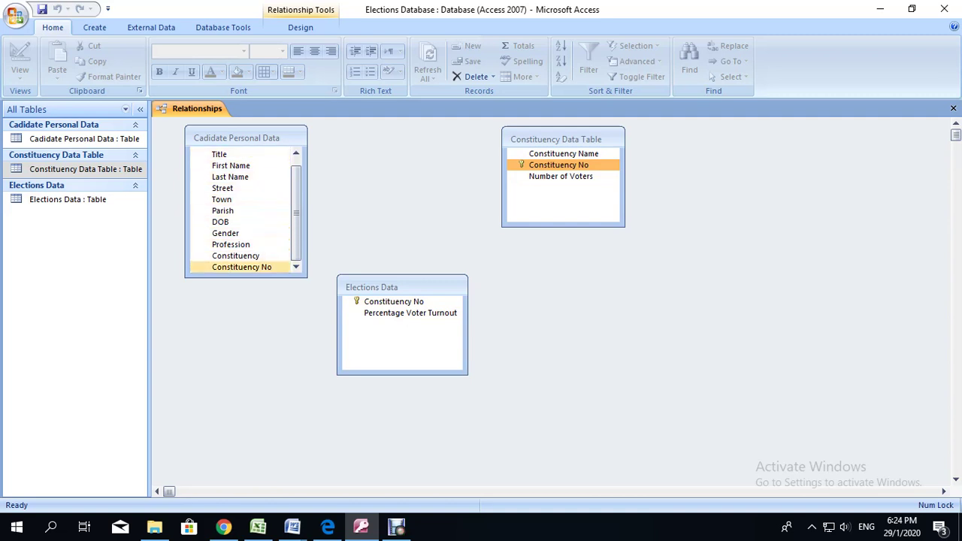
Step: Create a one-to-many relationship on Constituency No from Elections Data to Cadidate Personal Data, enforcing referential integrity
click(242, 267)
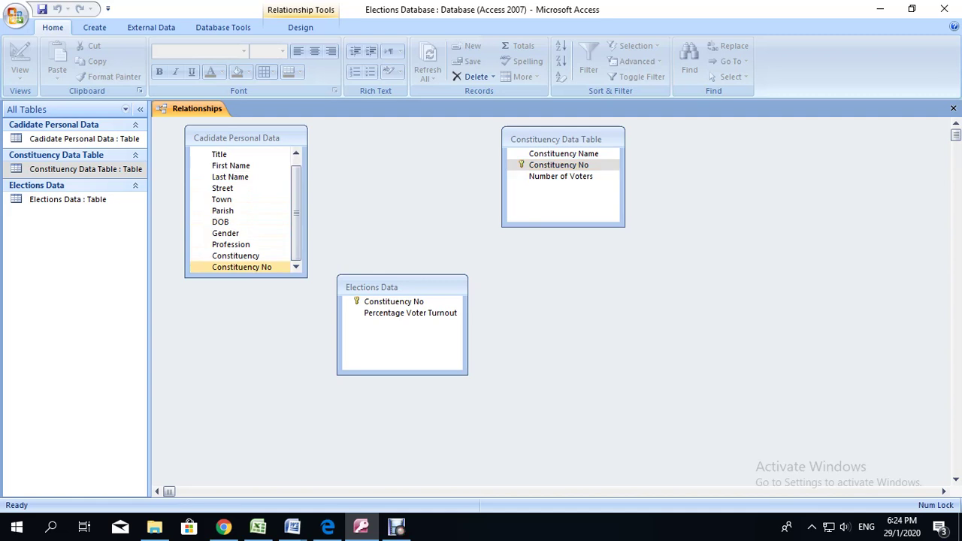
click(242, 267)
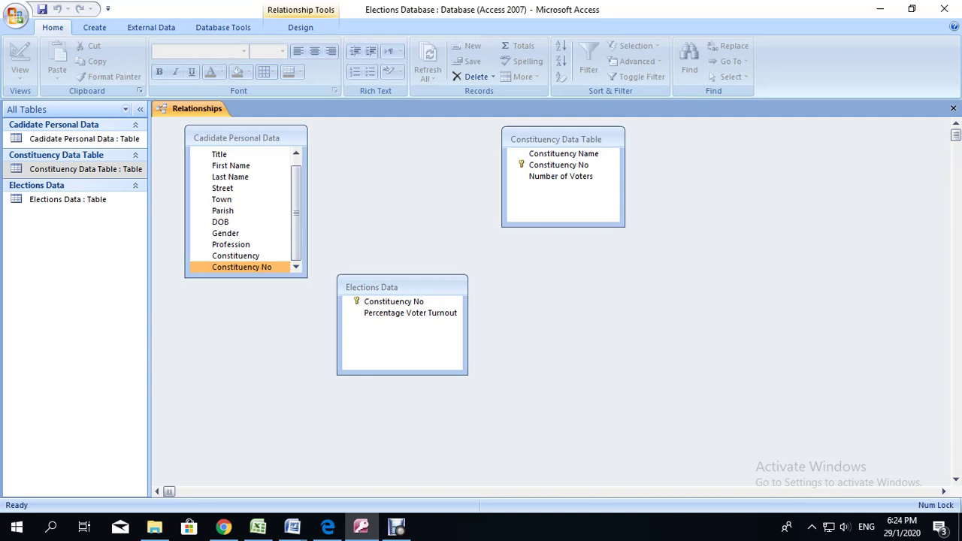
drag(241, 268, 393, 302)
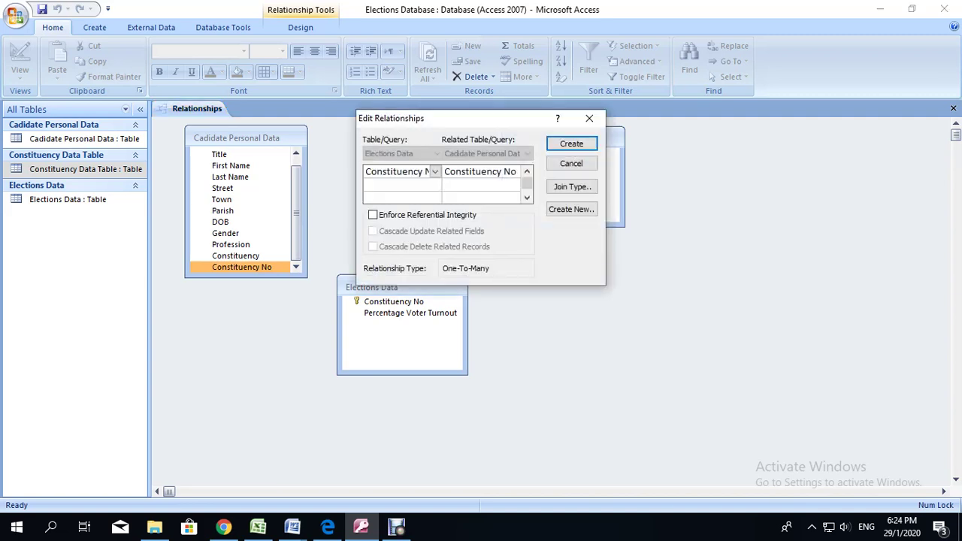
click(373, 215)
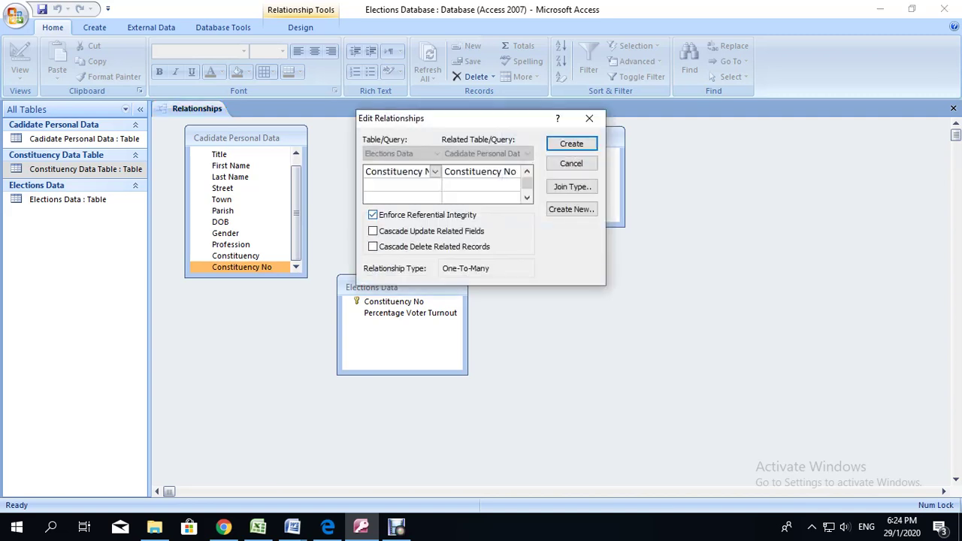
key(Return)
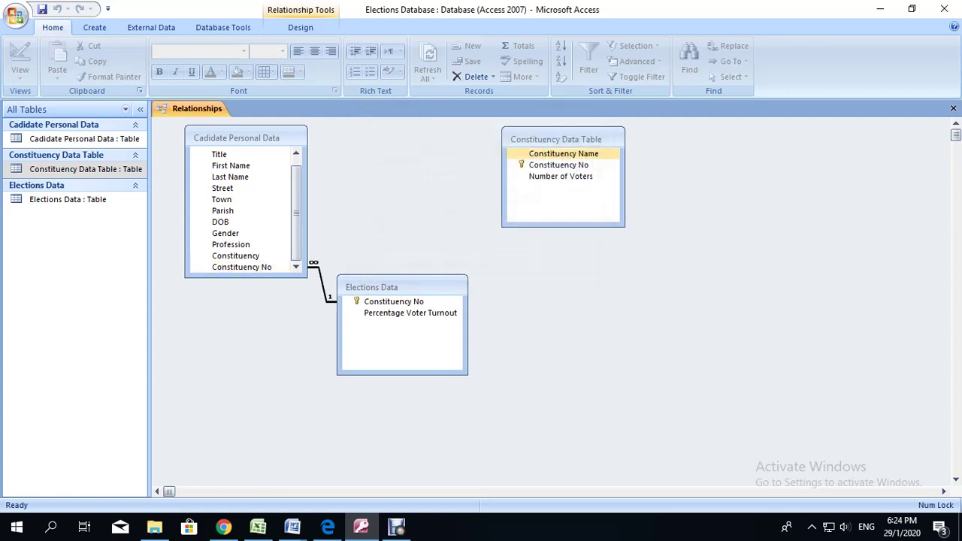
click(222, 210)
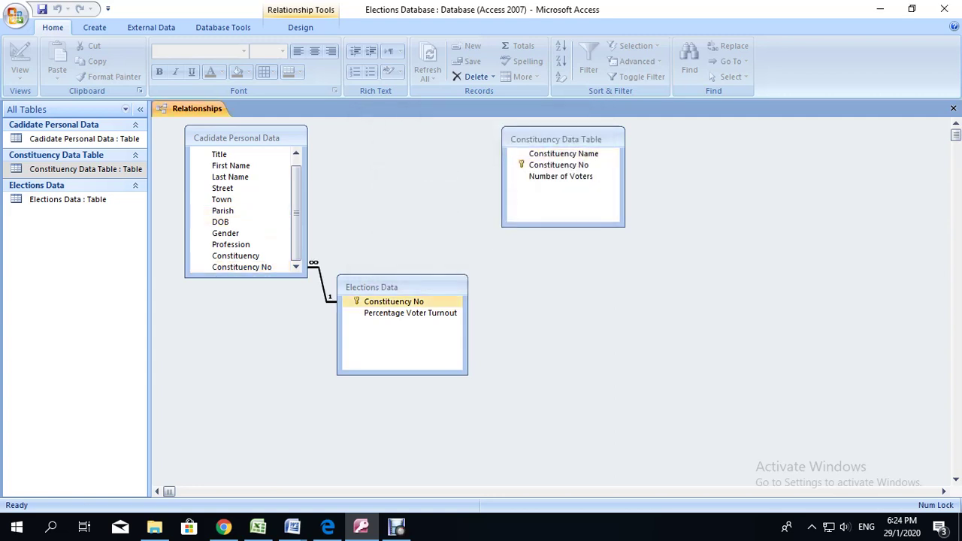
click(393, 301)
click(220, 221)
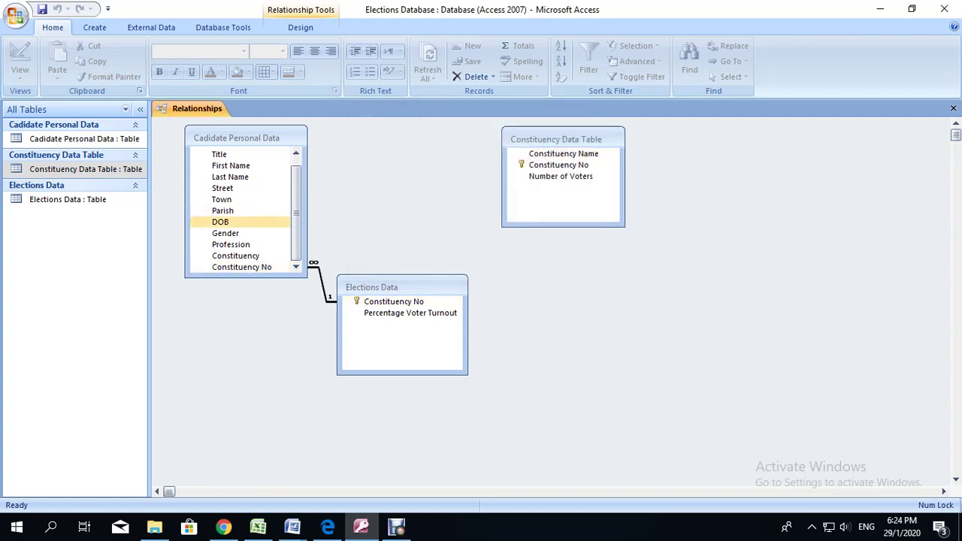
click(231, 244)
click(225, 233)
click(221, 199)
click(231, 244)
click(226, 233)
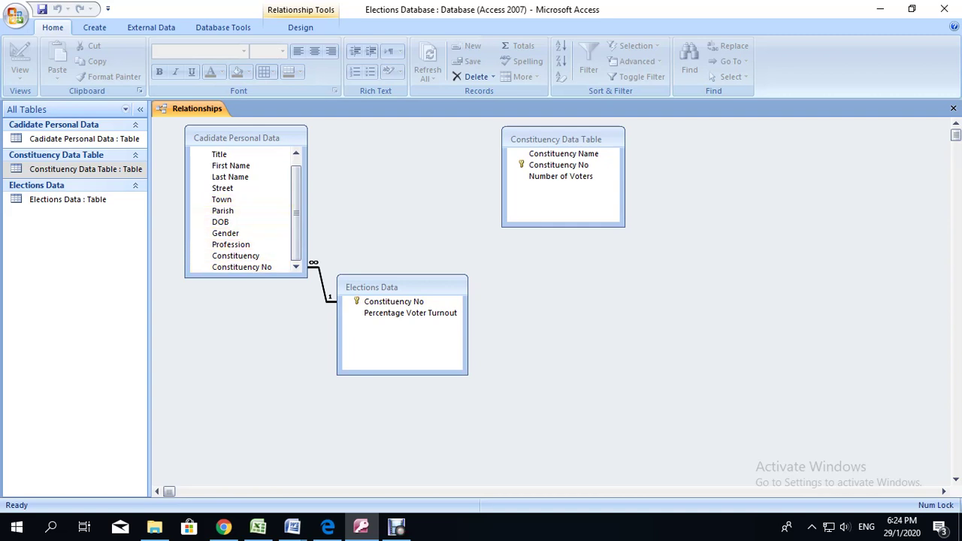
click(558, 164)
click(563, 154)
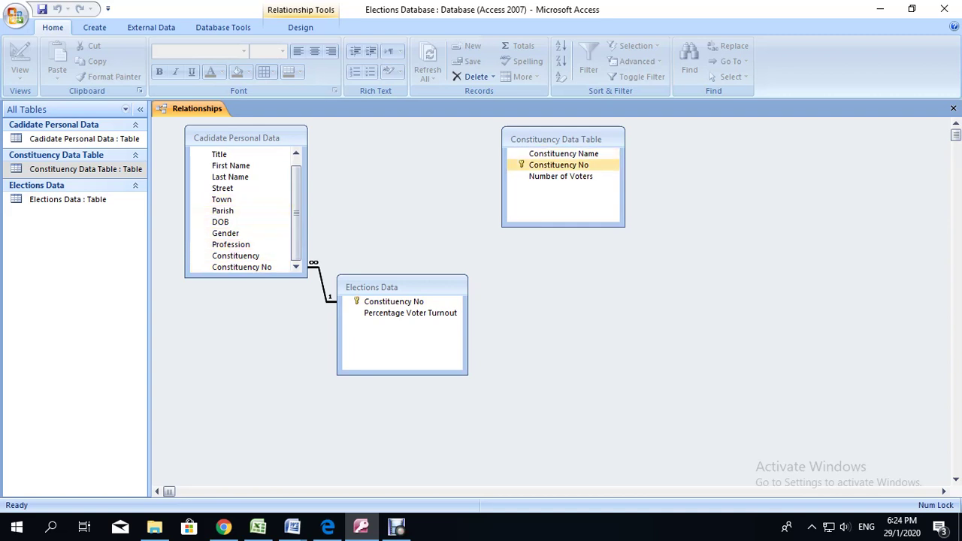
Step: Create a one-to-one relationship on Constituency No between Constituency Data Table and Elections Data, enforcing referential integrity
click(559, 164)
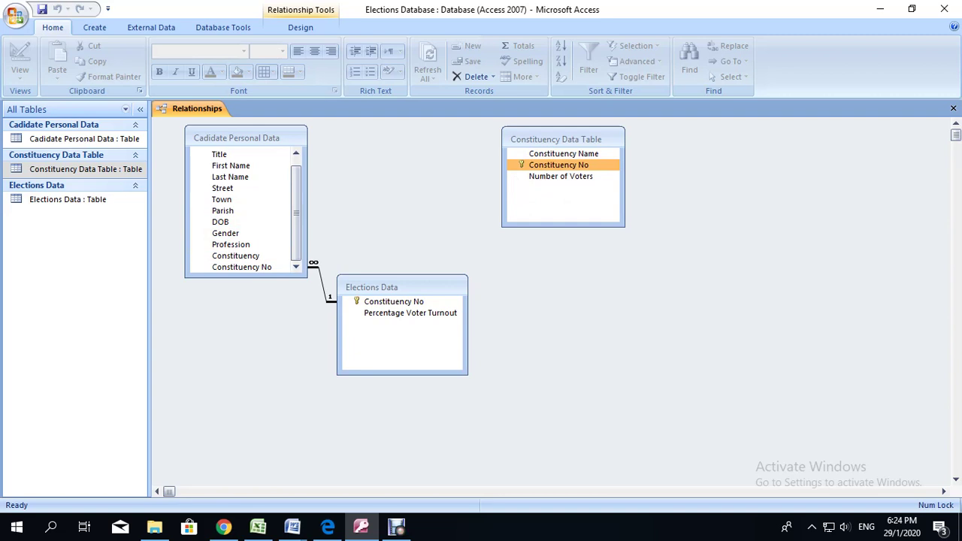
drag(558, 165, 559, 187)
drag(559, 165, 394, 301)
click(372, 215)
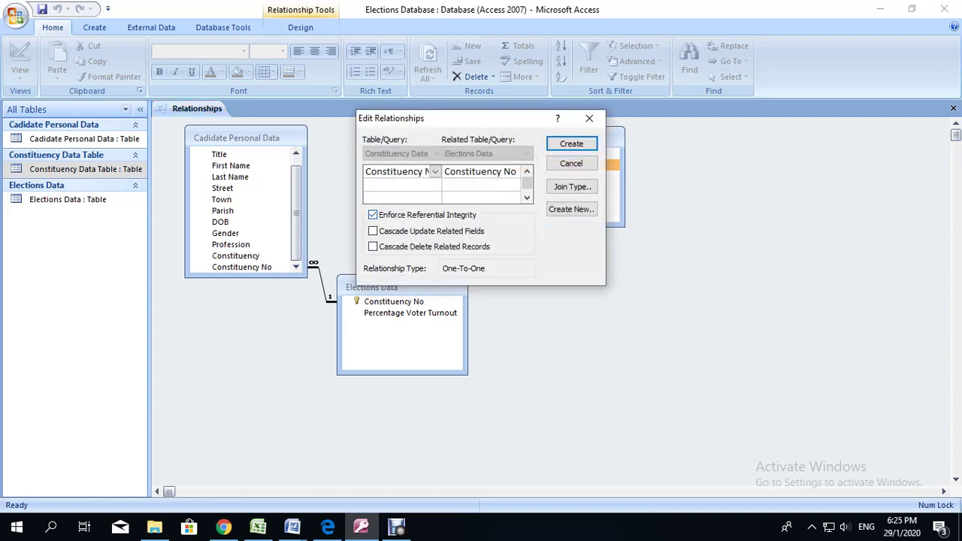
click(571, 144)
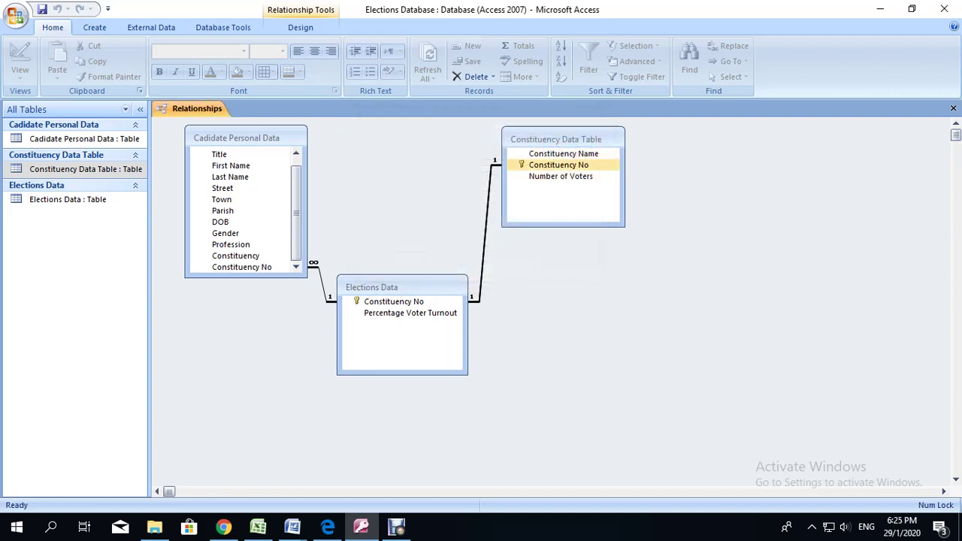
Step: Examine how the Constituency No fields link the three tables in the relationship layout
click(564, 153)
click(559, 165)
click(560, 176)
click(393, 301)
click(410, 313)
click(393, 302)
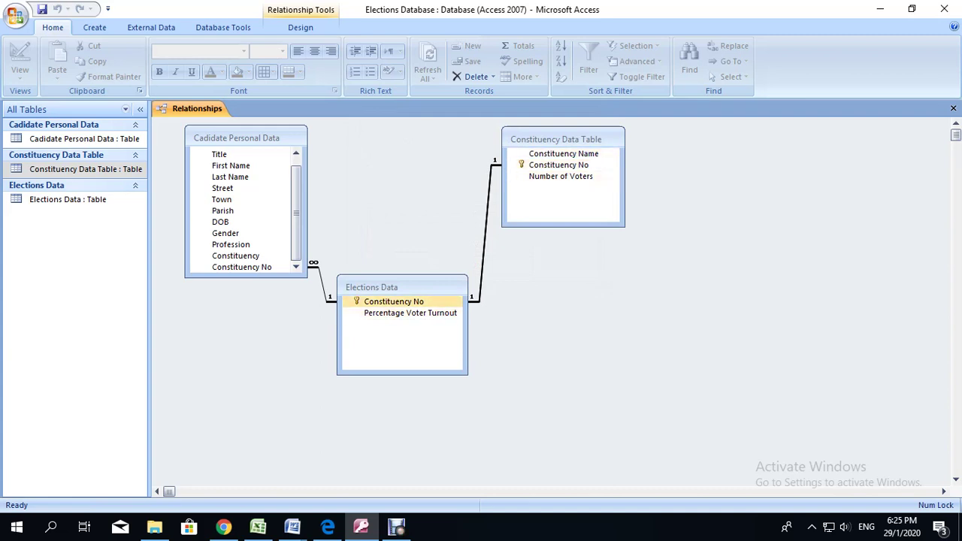
click(393, 302)
click(411, 312)
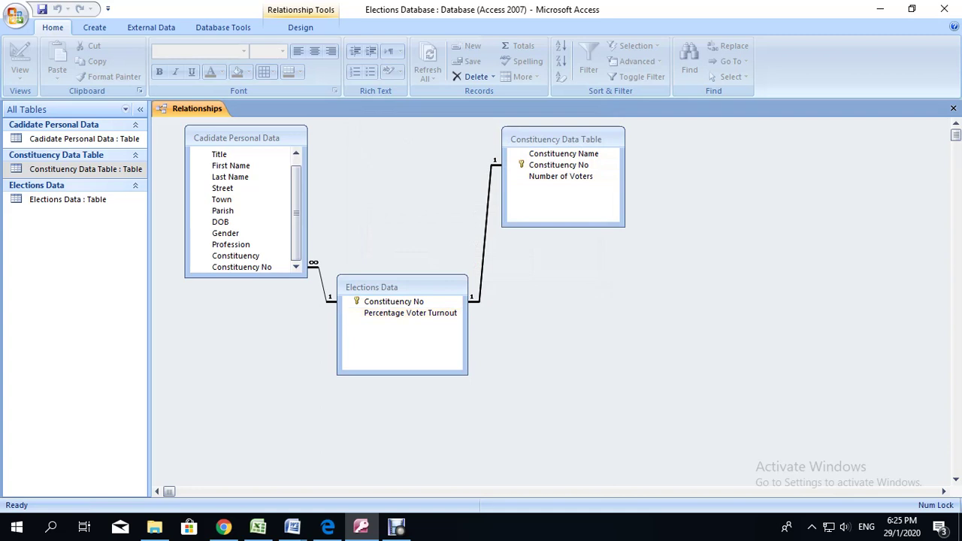
click(411, 313)
click(235, 255)
click(558, 165)
click(231, 165)
click(558, 165)
click(230, 176)
click(241, 267)
click(563, 153)
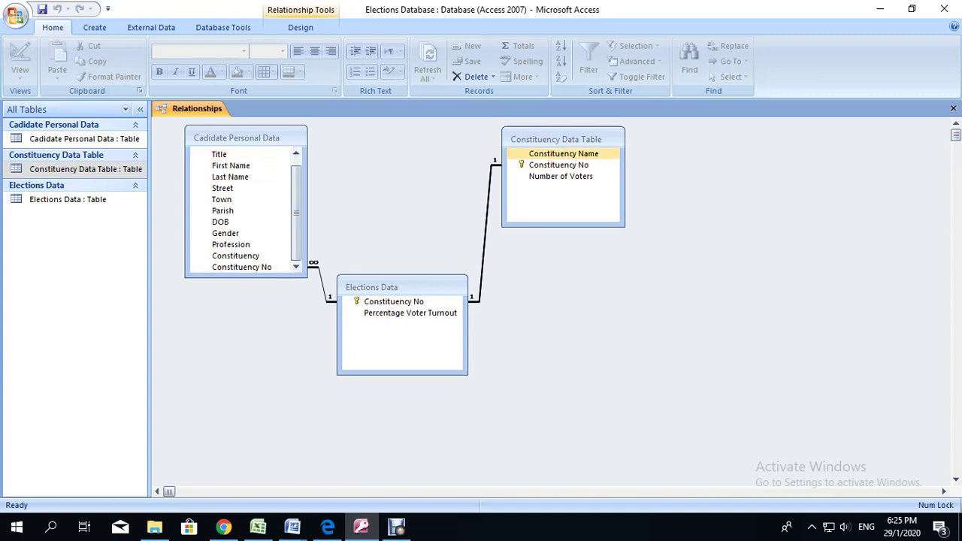
click(558, 165)
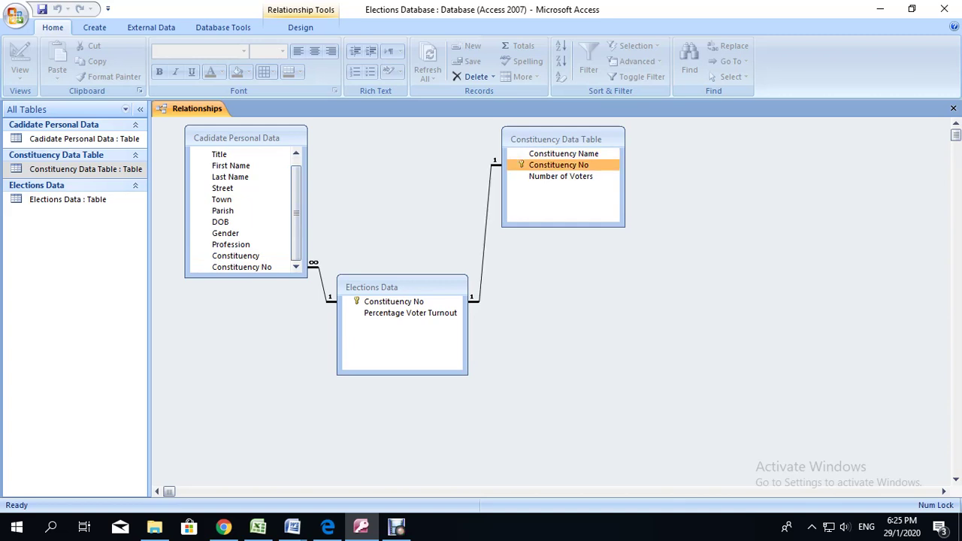
Step: Create a one-to-many relationship on Constituency No from Constituency Data Table to Cadidate Personal Data, enforcing referential integrity
drag(559, 164, 241, 267)
click(373, 215)
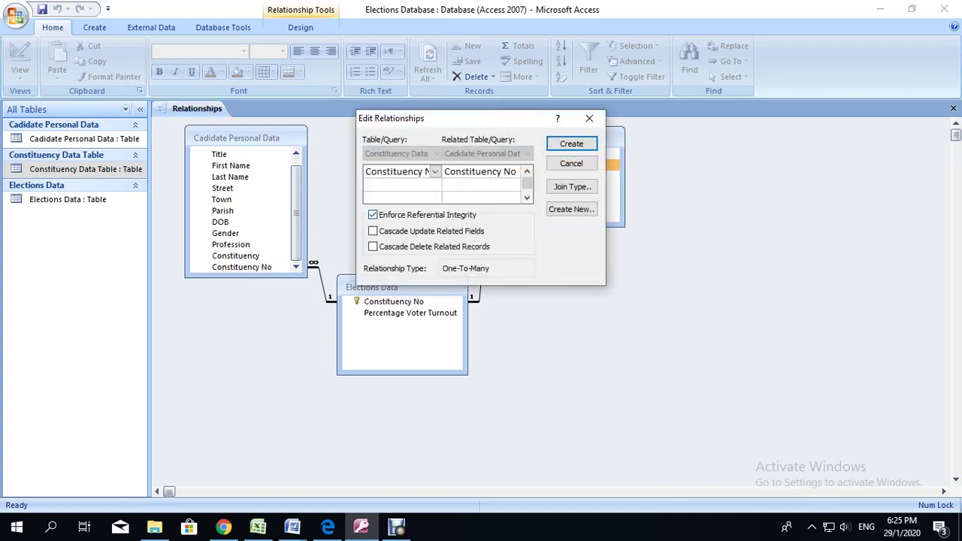
click(571, 144)
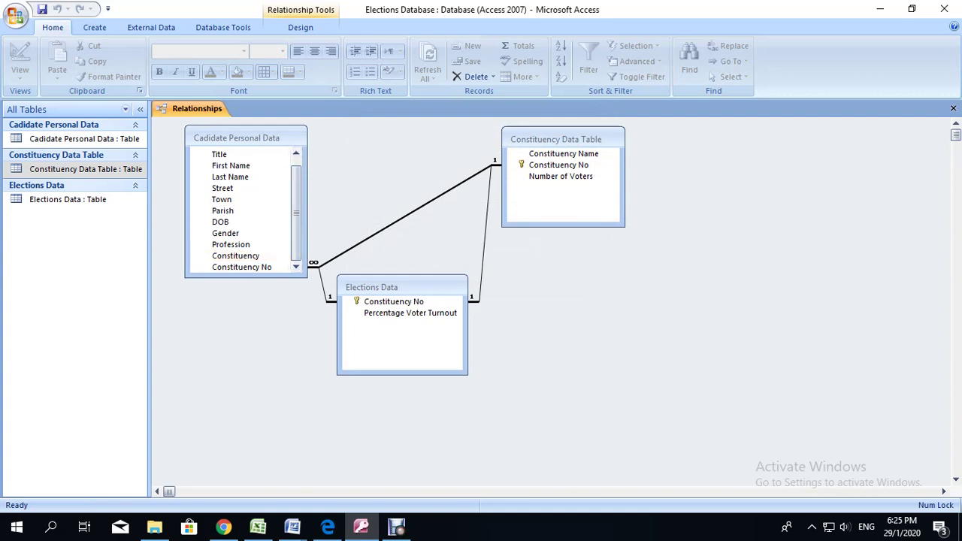
Step: Delete the direct relationship between Constituency Data Table and Cadidate Personal Data from the database
right_click(436, 202)
click(462, 226)
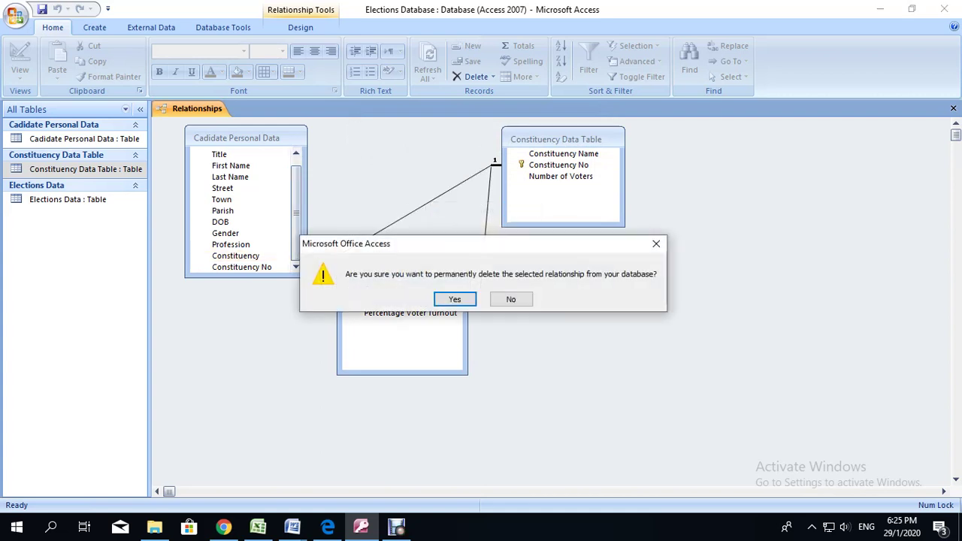
key(Return)
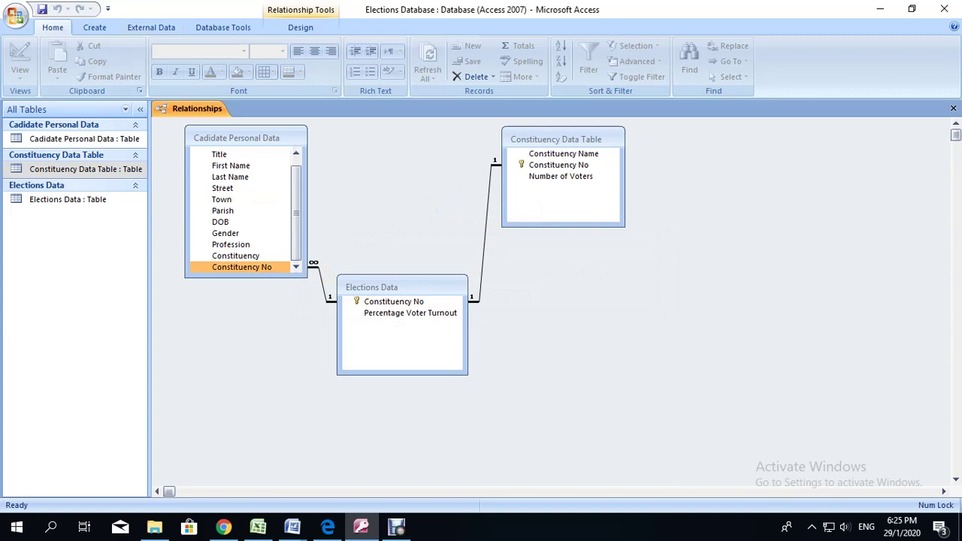
Step: Close the relationship layout of the three election tables
right_click(191, 109)
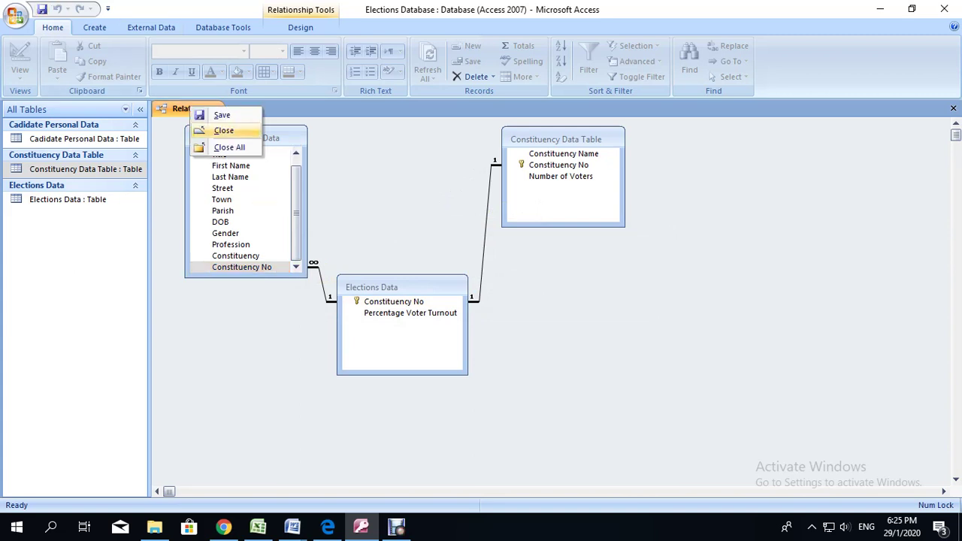
click(223, 130)
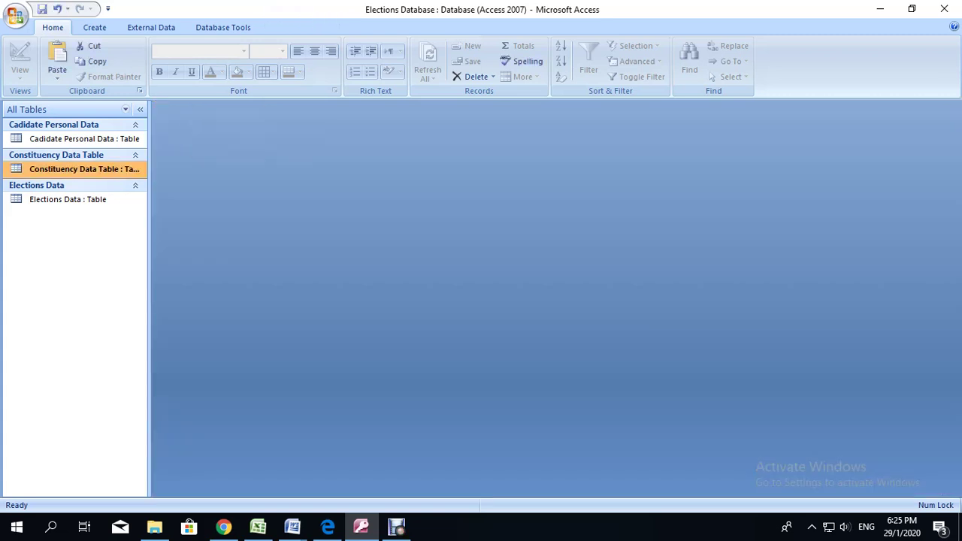